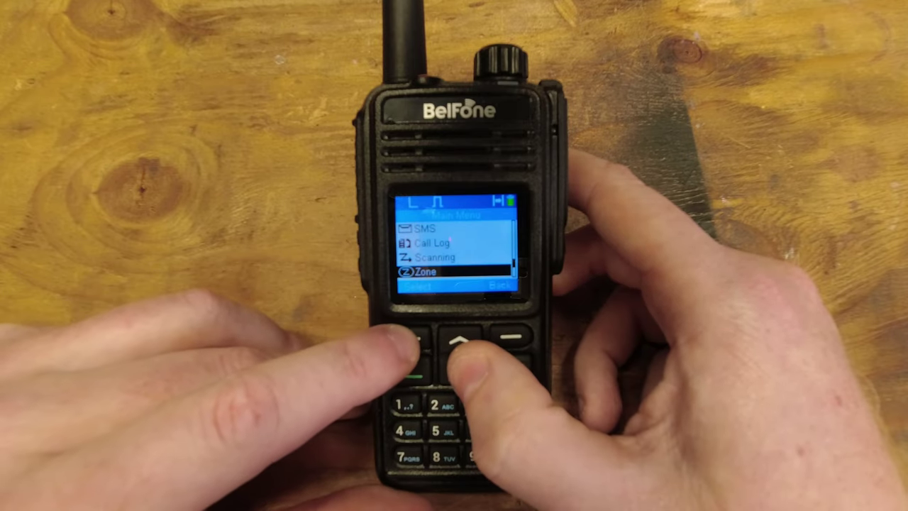
{"action": "key", "text": "Return"}
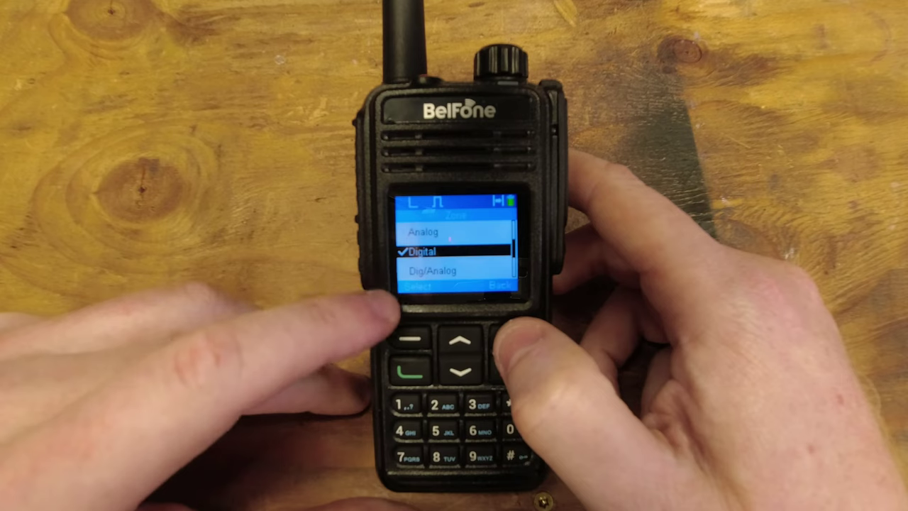
{"action": "key", "text": "Return"}
{"action": "key", "text": "Down"}
{"action": "key", "text": "Return"}
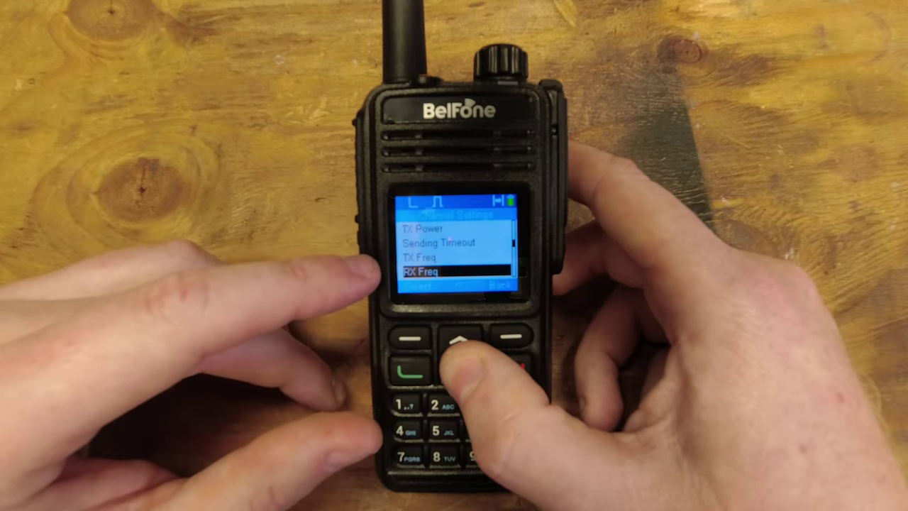
{"action": "key", "text": "Down"}
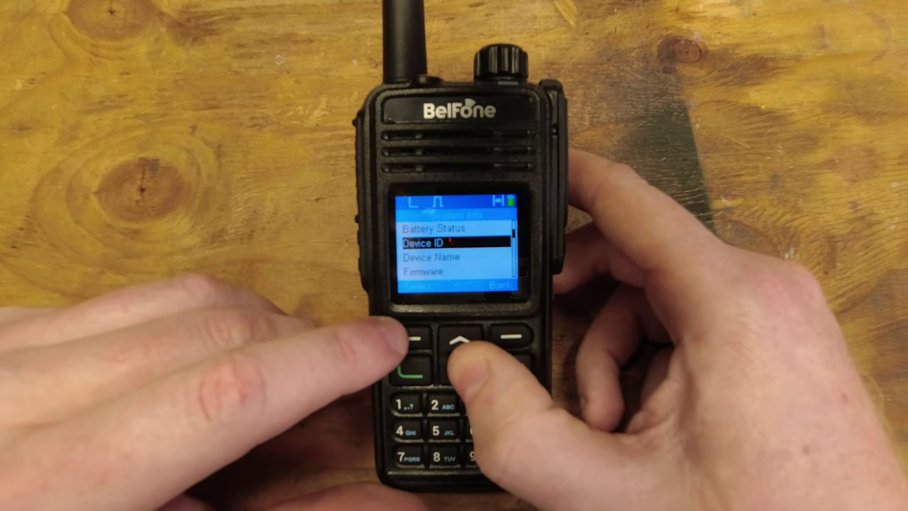
{"action": "key", "text": "Down"}
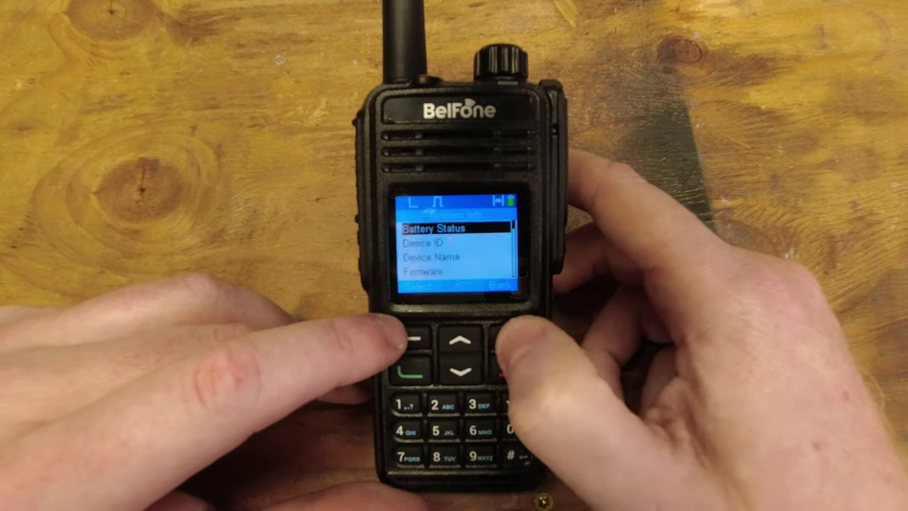
{"action": "key", "text": "Escape"}
{"action": "key", "text": "Up"}
{"action": "key", "text": "Up"}
{"action": "key", "text": "Down"}
{"action": "key", "text": "Escape"}
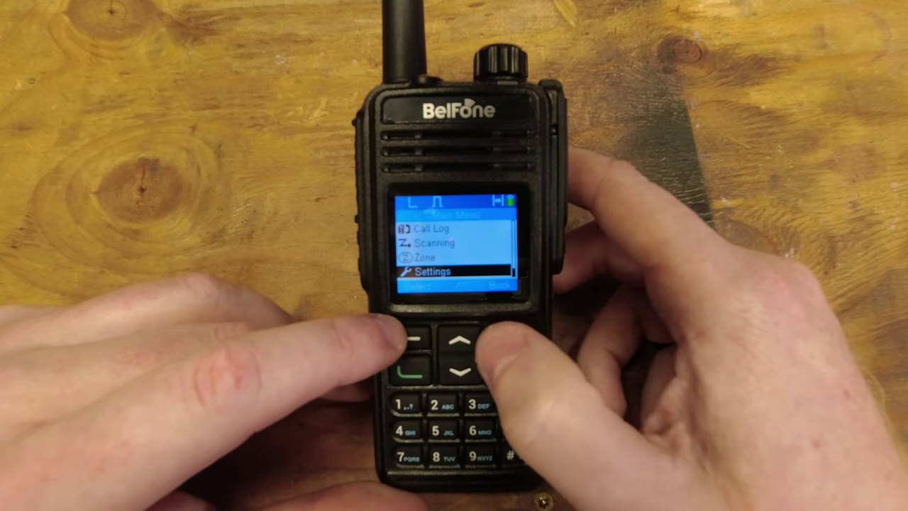
{"action": "key", "text": "Escape"}
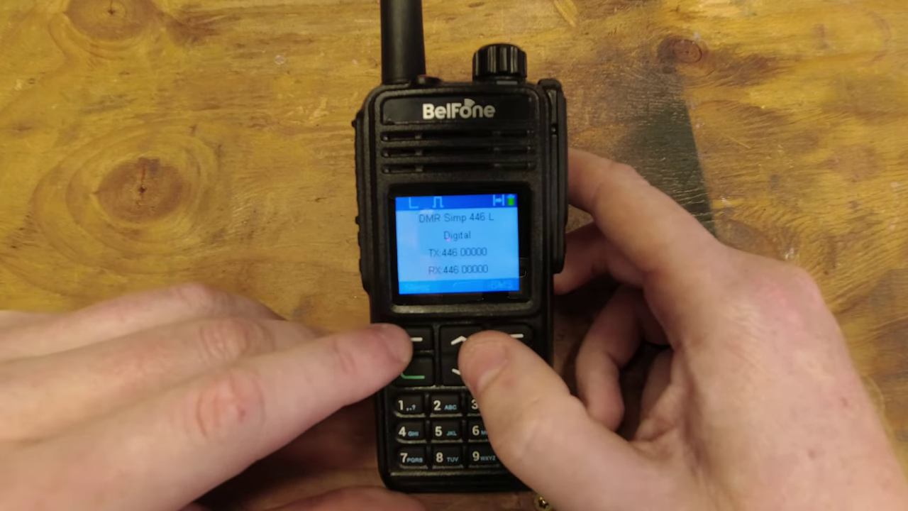
{"action": "key", "text": "Return"}
{"action": "key", "text": "Down"}
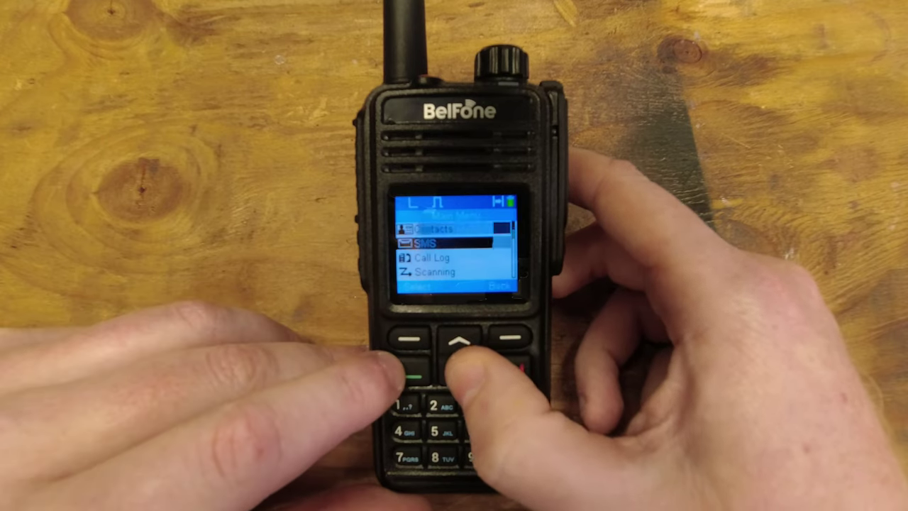
{"action": "key", "text": "Up"}
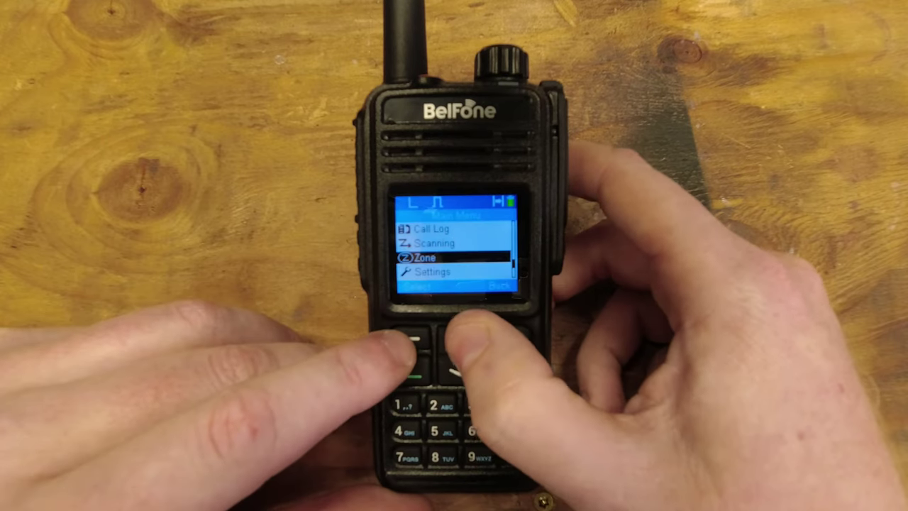
{"action": "key", "text": "Return"}
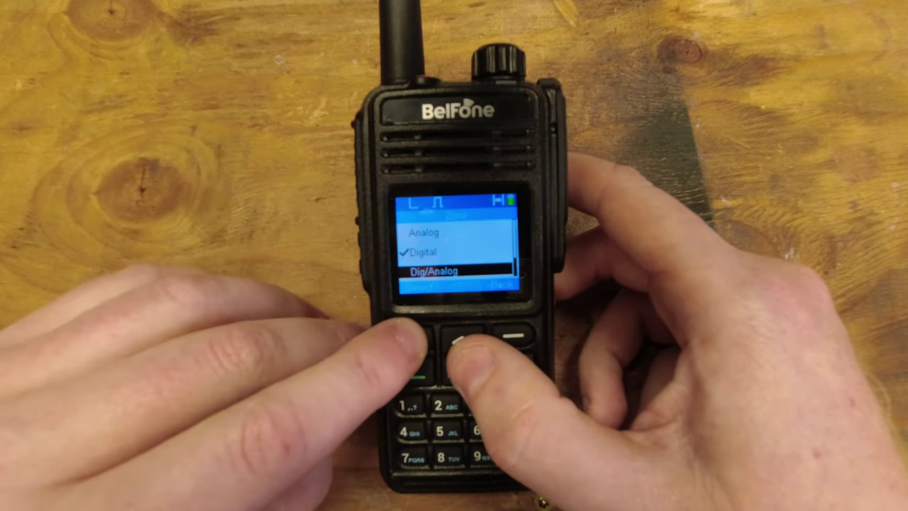
{"action": "key", "text": "Return"}
{"action": "key", "text": "Return"}
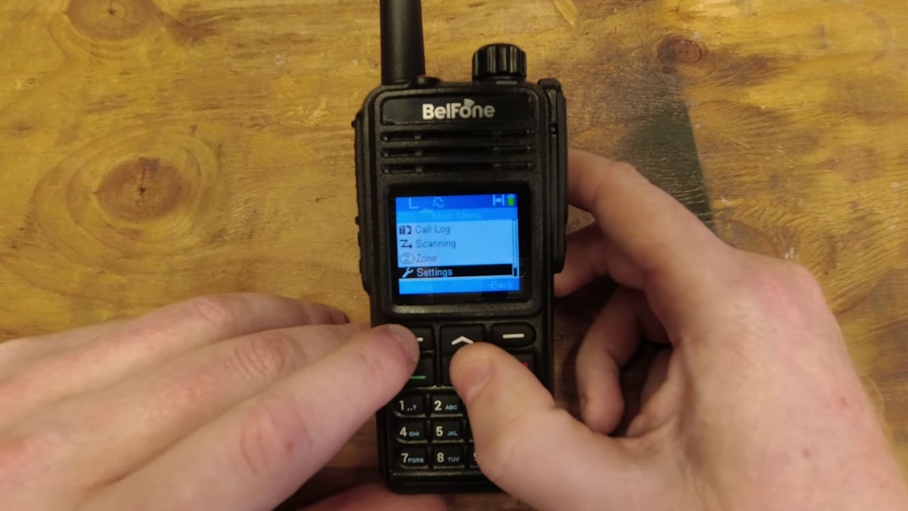
{"action": "key", "text": "Up"}
{"action": "key", "text": "Return"}
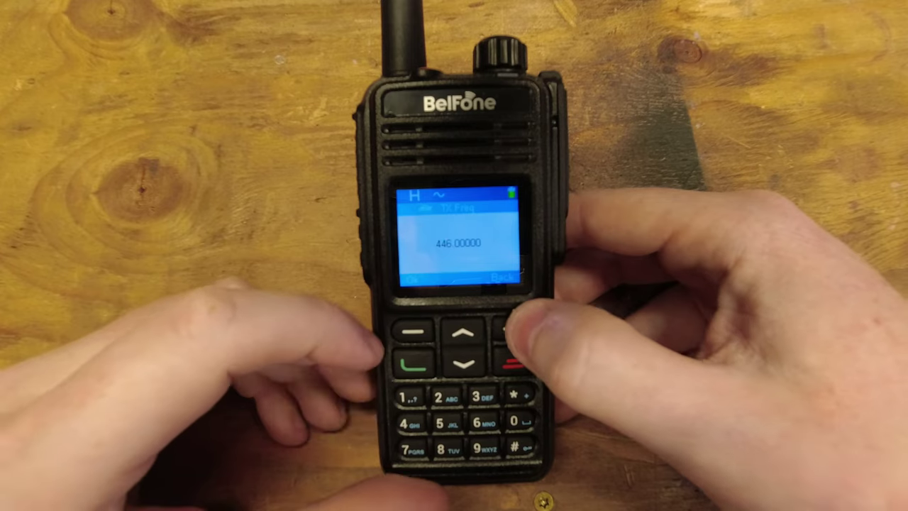
{"action": "key", "text": "Escape"}
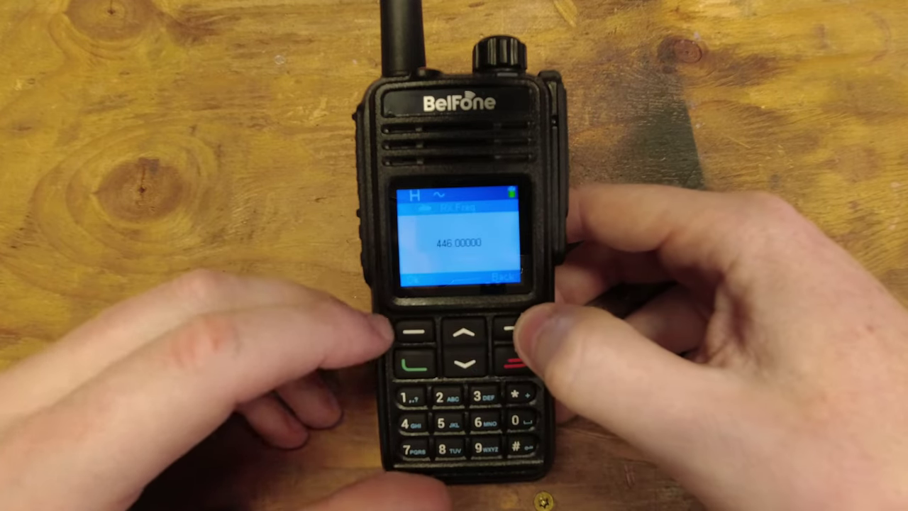
{"action": "key", "text": "Escape"}
{"action": "key", "text": "Down"}
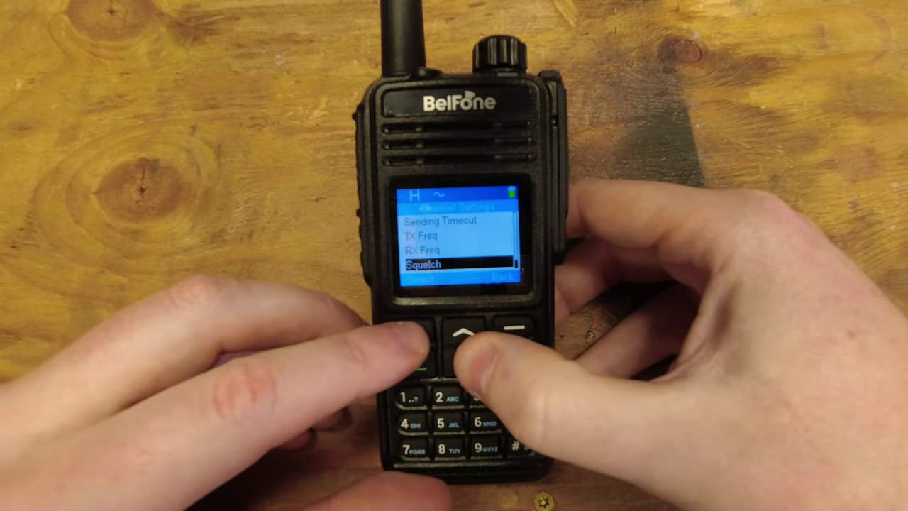
{"action": "key", "text": "Return"}
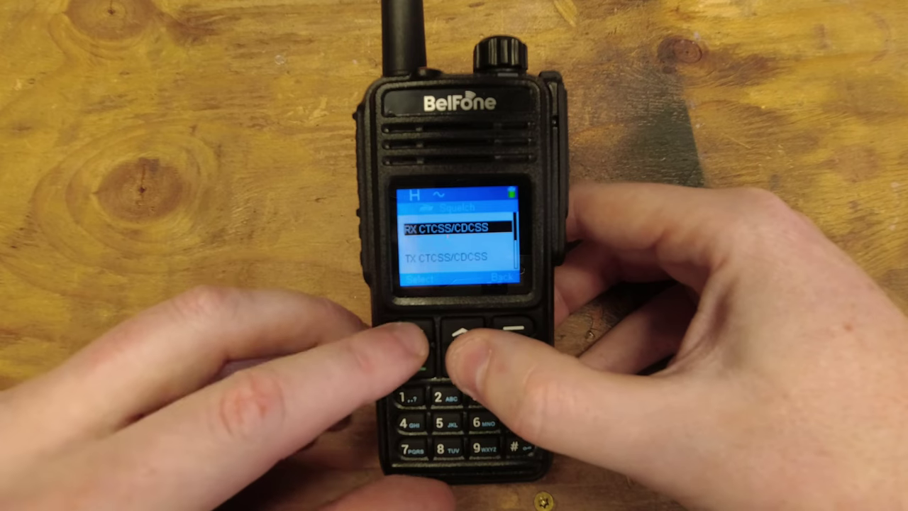
{"action": "key", "text": "Return"}
{"action": "key", "text": "Return"}
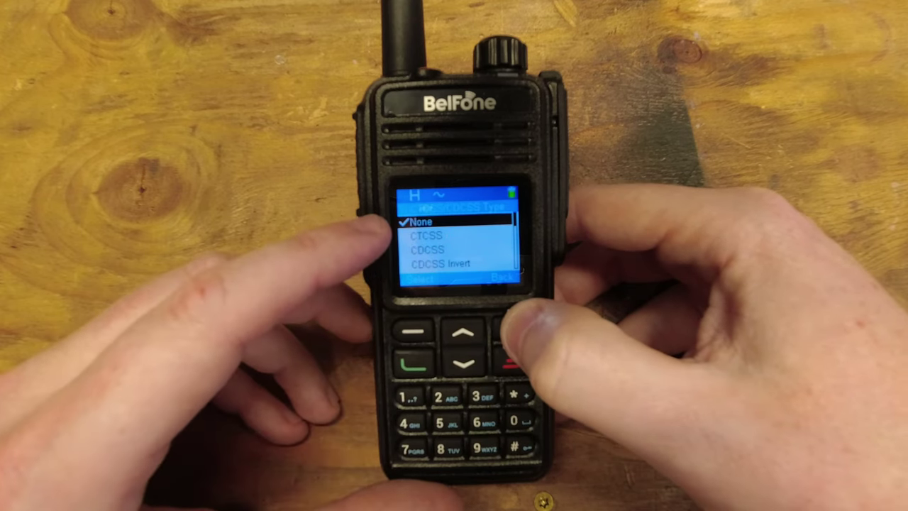
{"action": "key", "text": "Escape"}
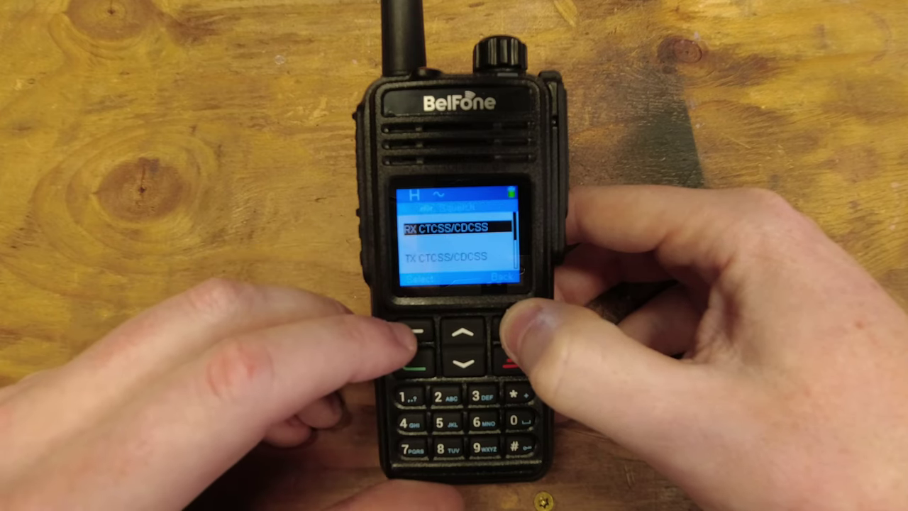
{"action": "key", "text": "Escape"}
{"action": "key", "text": "Down"}
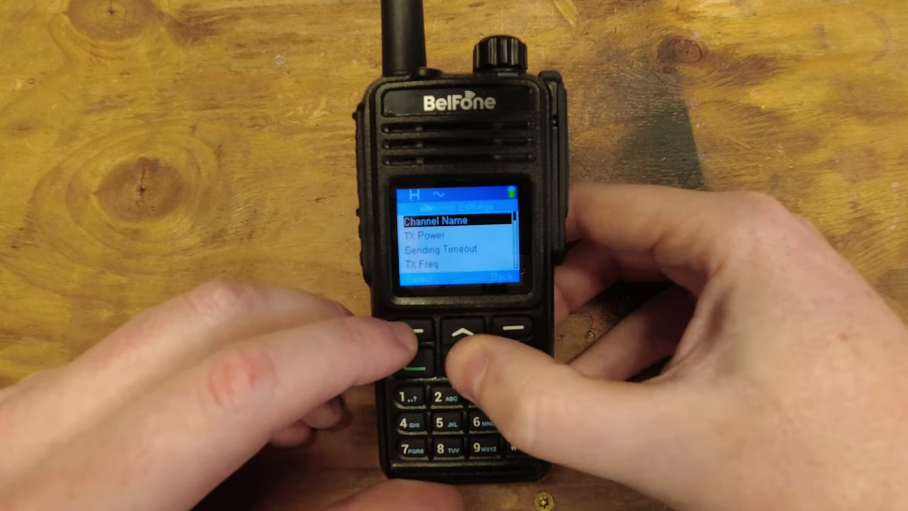
{"action": "key", "text": "Down"}
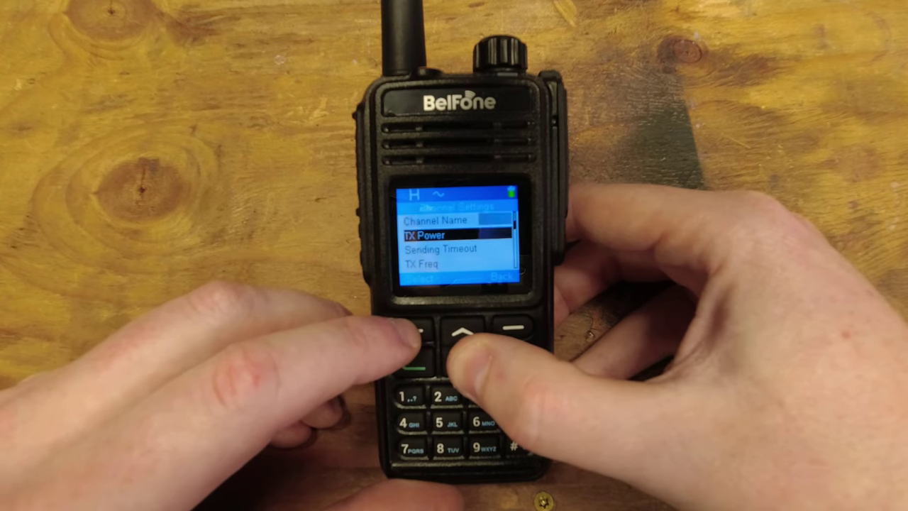
{"action": "key", "text": "Down"}
{"action": "key", "text": "Escape"}
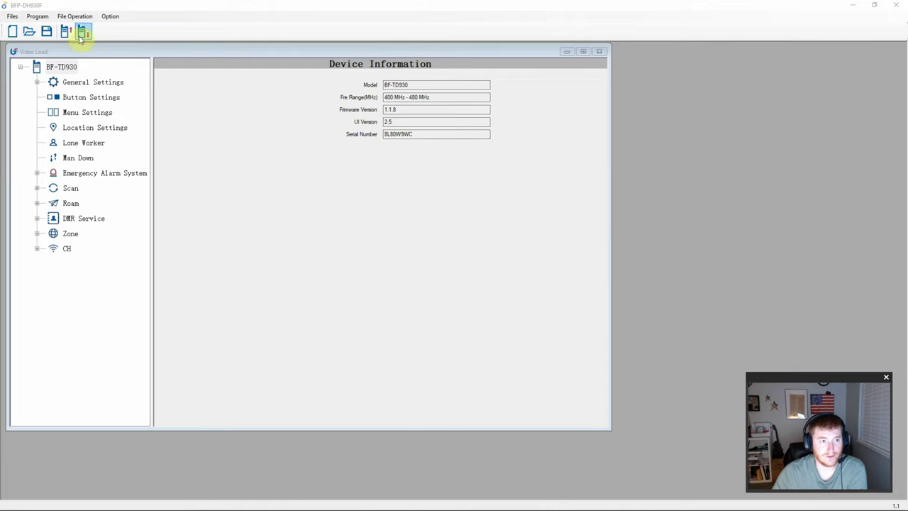
Step: Open the Basic Settings under General Settings and review the device, power saving and preset channel options
{"action": "left_click", "coordinate": [38, 83]}
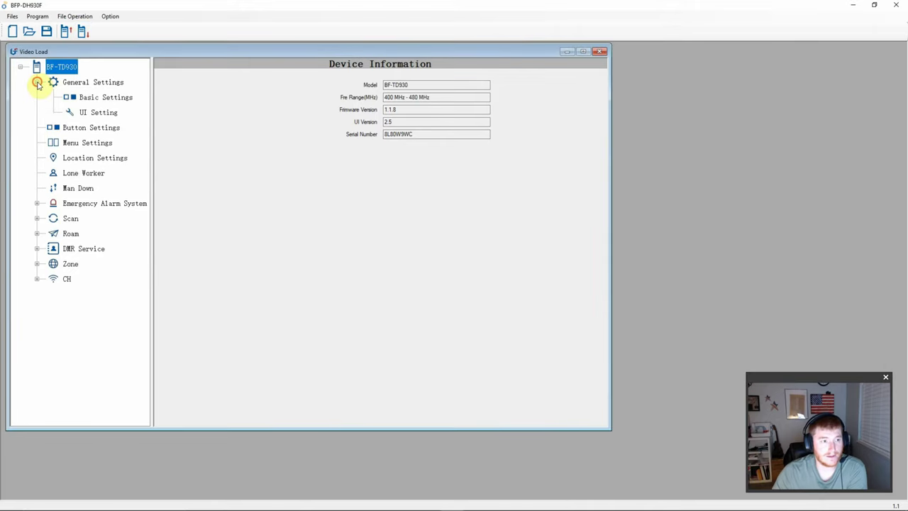
{"action": "left_click", "coordinate": [99, 84]}
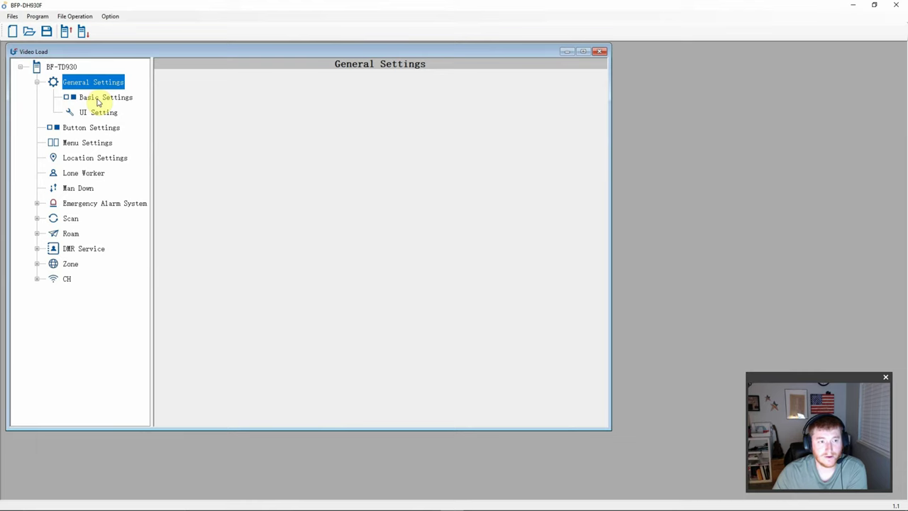
{"action": "left_click", "coordinate": [98, 103]}
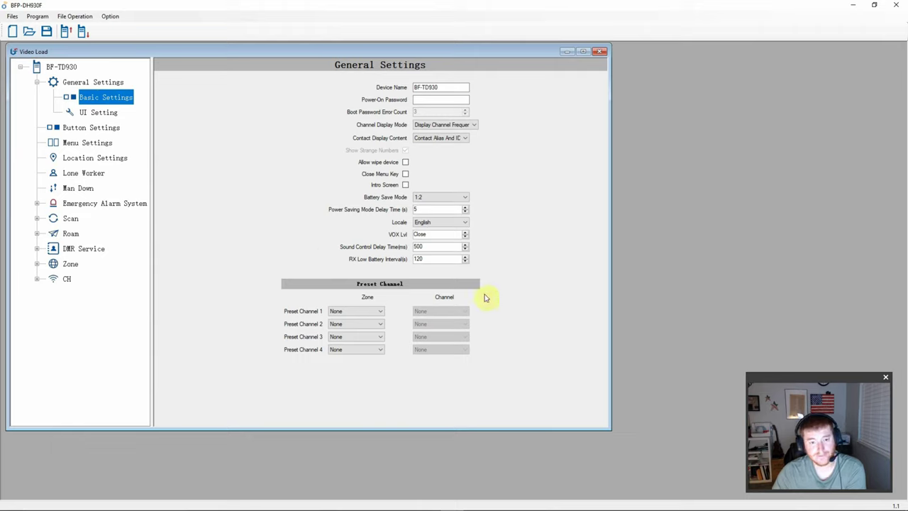
Step: Review the UI Setting page from the voice and tone settings down to Select Button Lock, including the backlight mode choices
{"action": "left_click", "coordinate": [107, 114]}
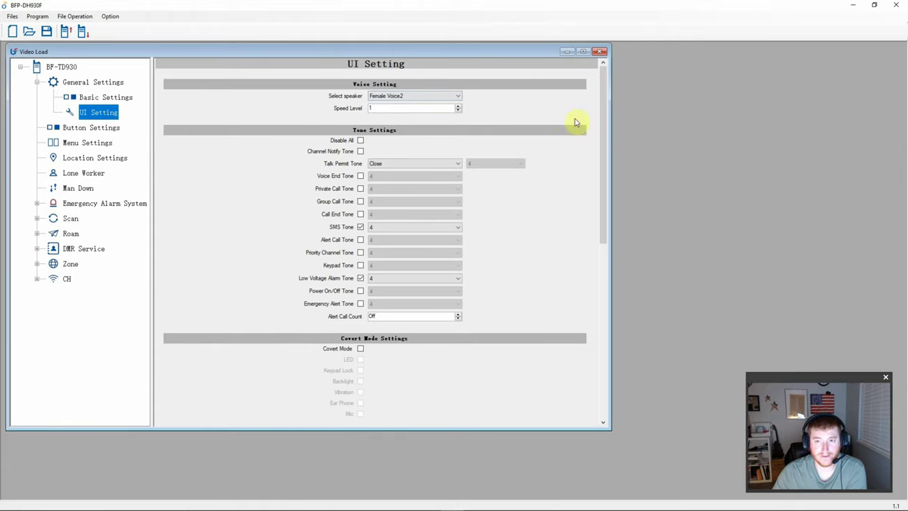
{"action": "left_click_drag", "start_coordinate": [605, 116], "coordinate": [604, 126]}
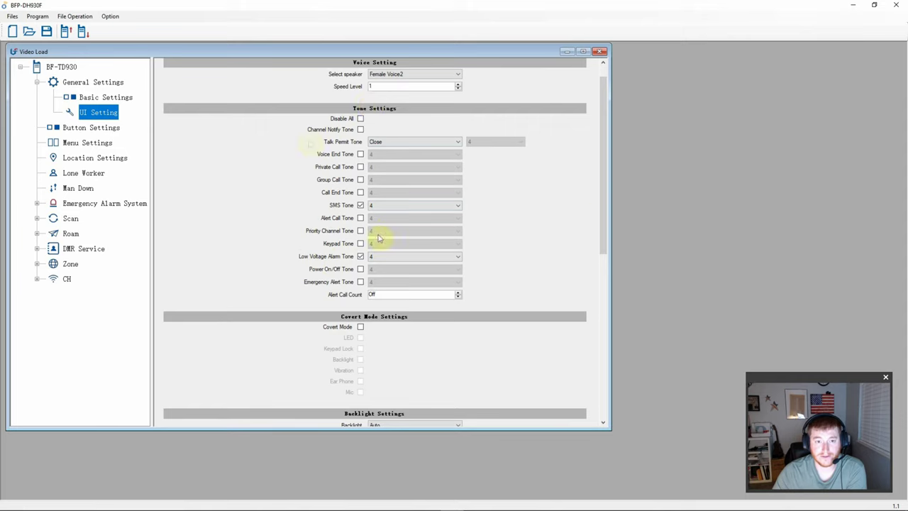
{"action": "left_click_drag", "start_coordinate": [603, 159], "coordinate": [618, 246]}
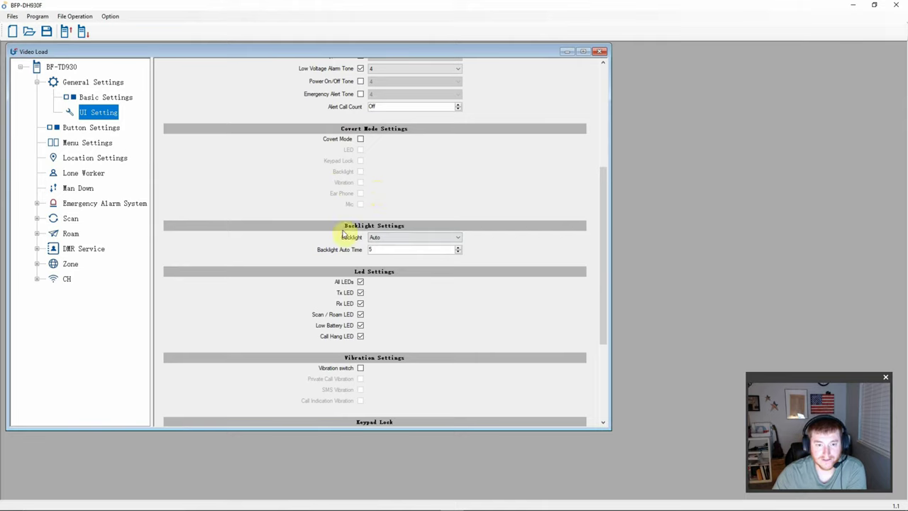
{"action": "left_click", "coordinate": [457, 238]}
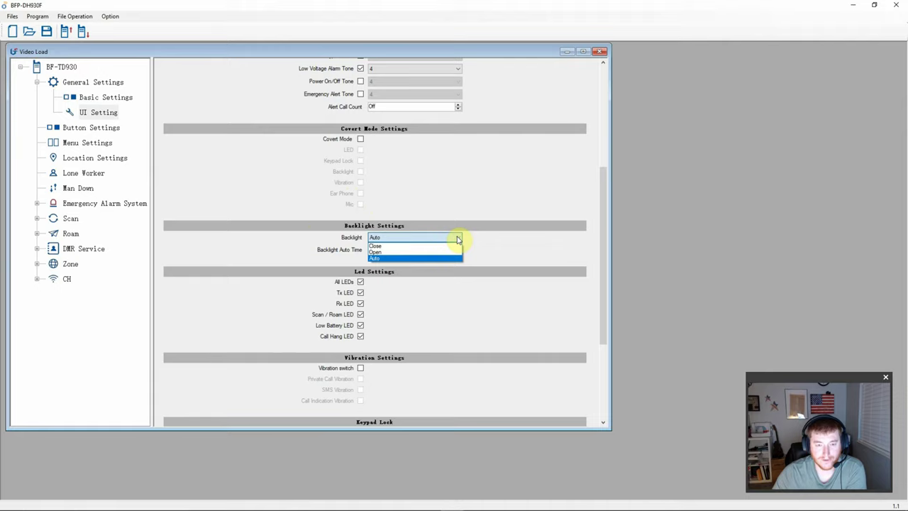
{"action": "left_click", "coordinate": [458, 239]}
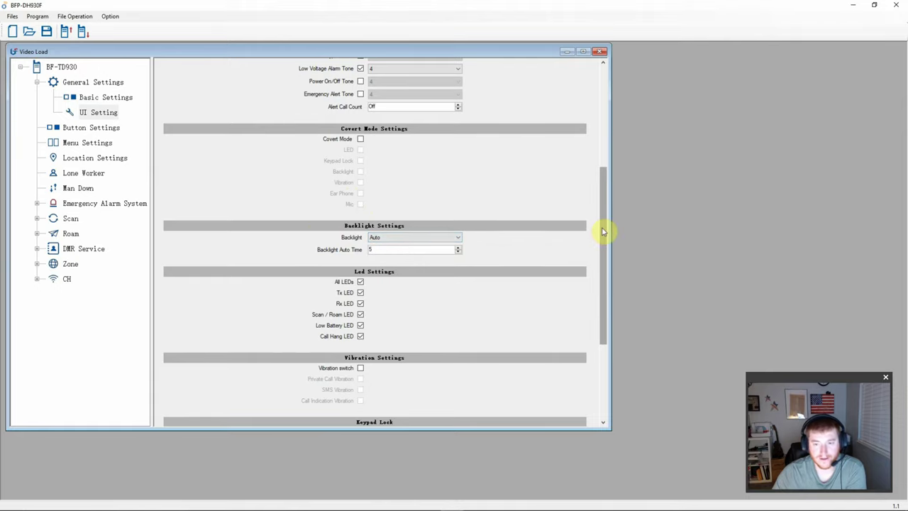
{"action": "left_click_drag", "start_coordinate": [605, 229], "coordinate": [603, 288]}
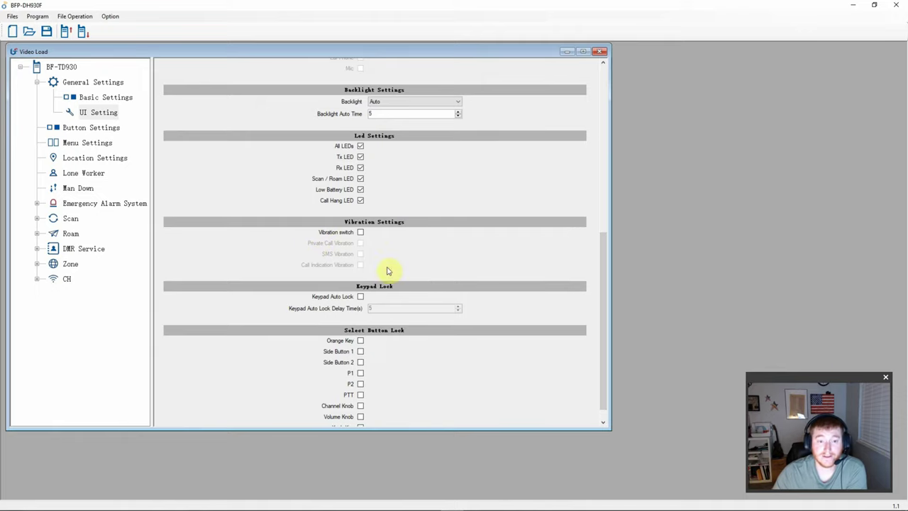
{"action": "scroll", "coordinate": [387, 277], "scroll_direction": "down", "scroll_amount": 1}
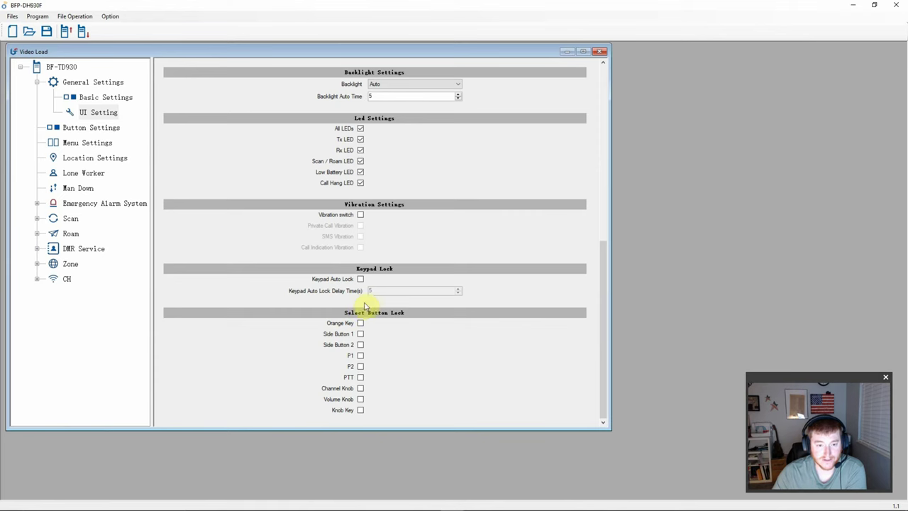
Step: Open Button Settings and look through the functions assignable to the OK Key's long press, leaving the assignment as is
{"action": "left_click", "coordinate": [90, 129]}
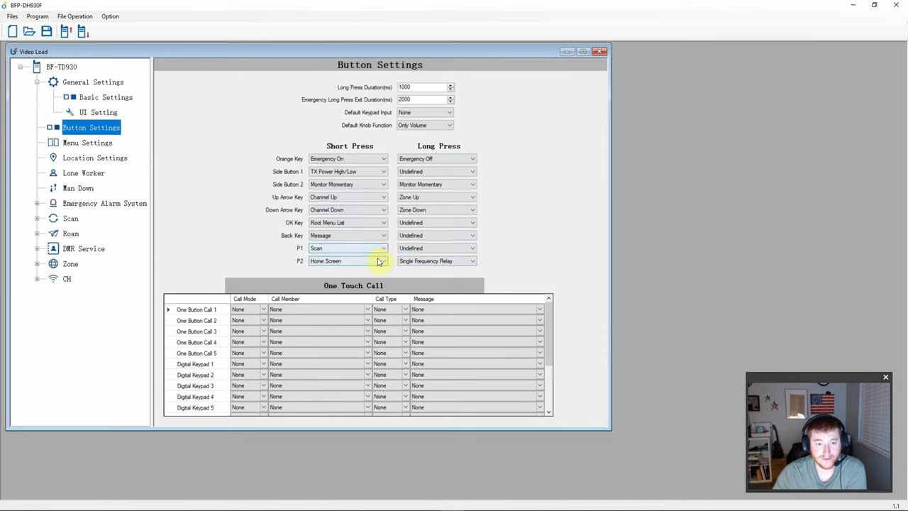
{"action": "left_click", "coordinate": [463, 223]}
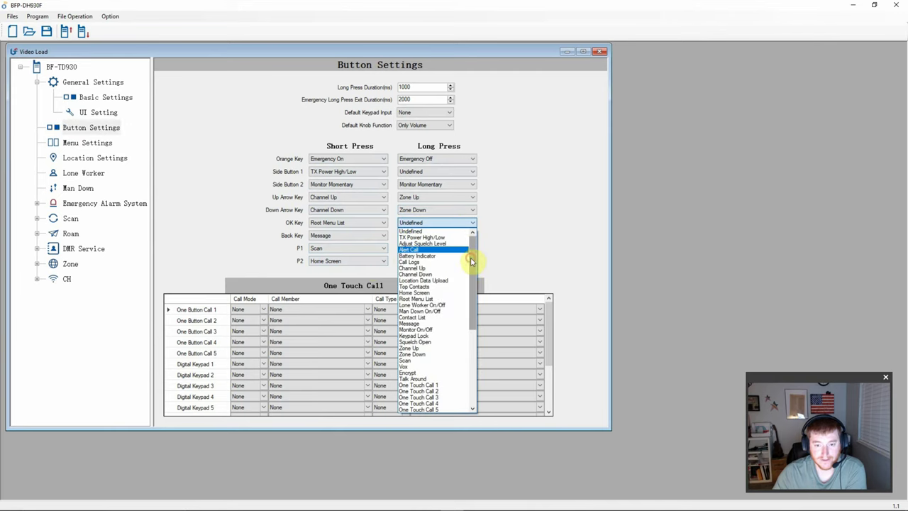
{"action": "left_click_drag", "start_coordinate": [472, 262], "coordinate": [467, 332]}
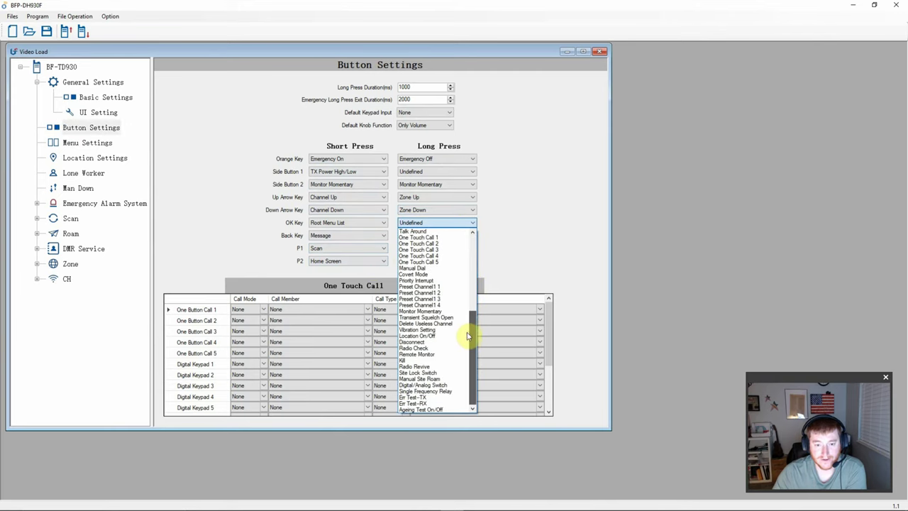
{"action": "left_click", "coordinate": [517, 271]}
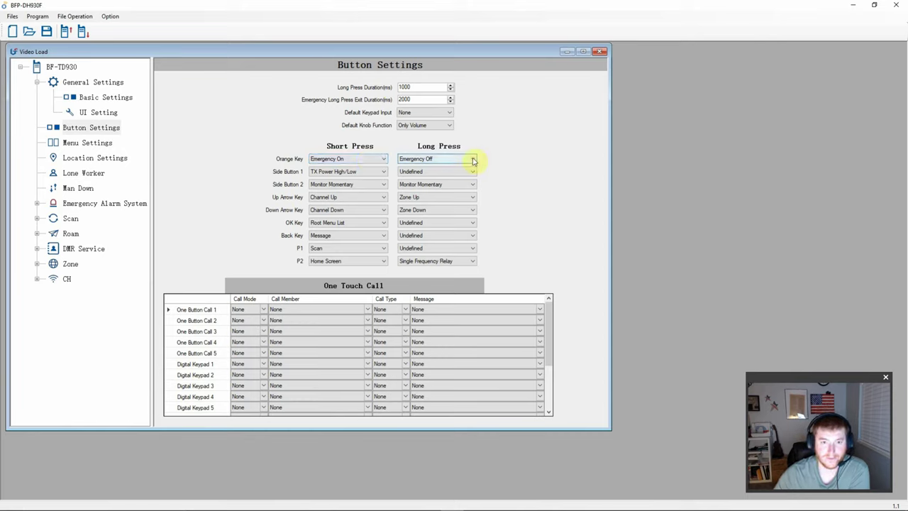
Step: Check the Default Keypad Input and Default Knob Function choices in Button Settings without changing them
{"action": "left_click", "coordinate": [449, 113]}
{"action": "left_click", "coordinate": [449, 113]}
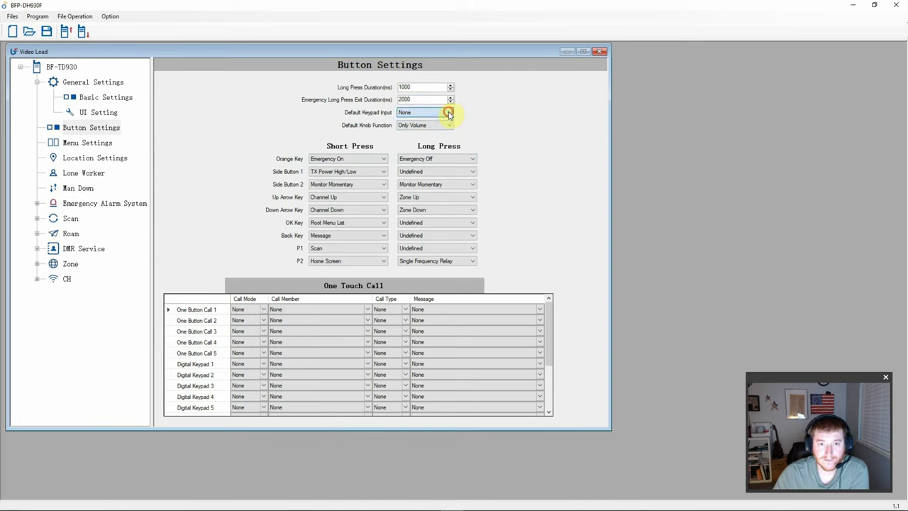
{"action": "left_click", "coordinate": [453, 125]}
{"action": "left_click", "coordinate": [453, 125]}
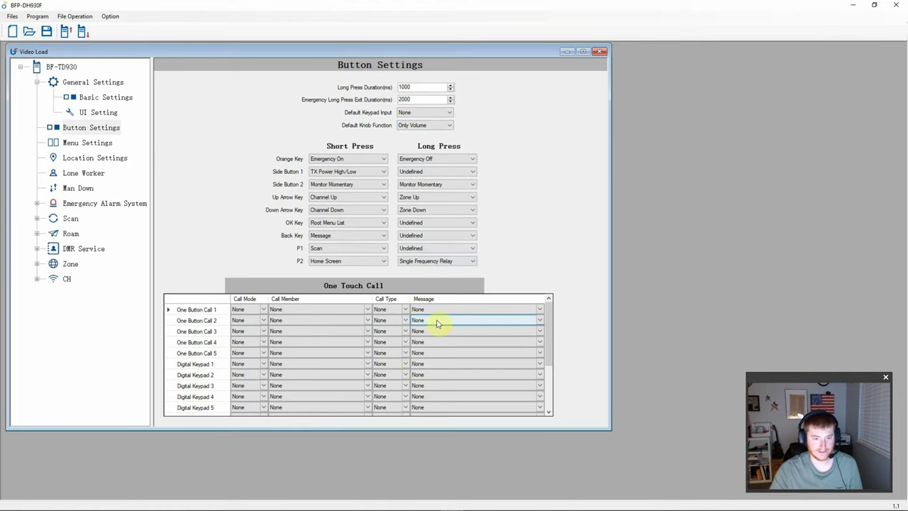
Step: Open Menu Settings, switch Devices Setting and Channel Setting off and back on, and look through the remaining menu options
{"action": "left_click", "coordinate": [94, 143]}
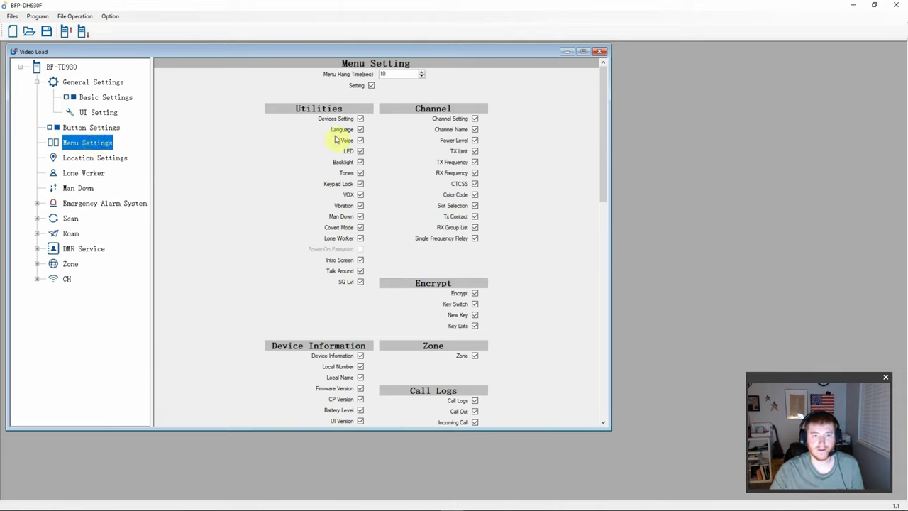
{"action": "left_click", "coordinate": [360, 119]}
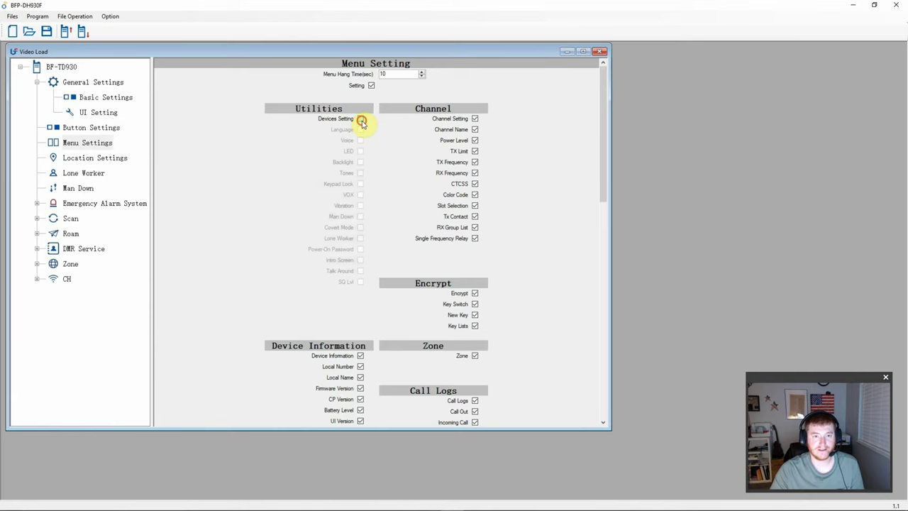
{"action": "left_click", "coordinate": [361, 119]}
{"action": "left_click", "coordinate": [475, 118]}
{"action": "left_click", "coordinate": [475, 119]}
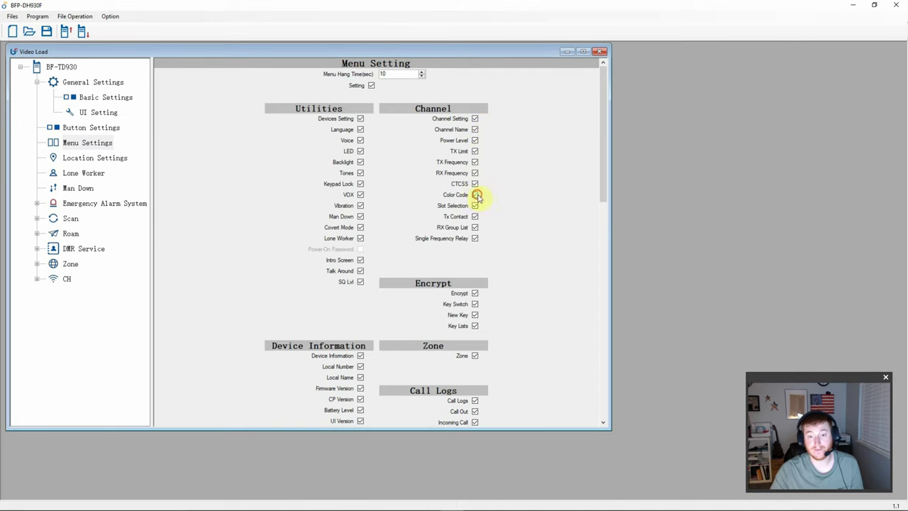
{"action": "scroll", "coordinate": [523, 205], "scroll_direction": "down", "scroll_amount": 10}
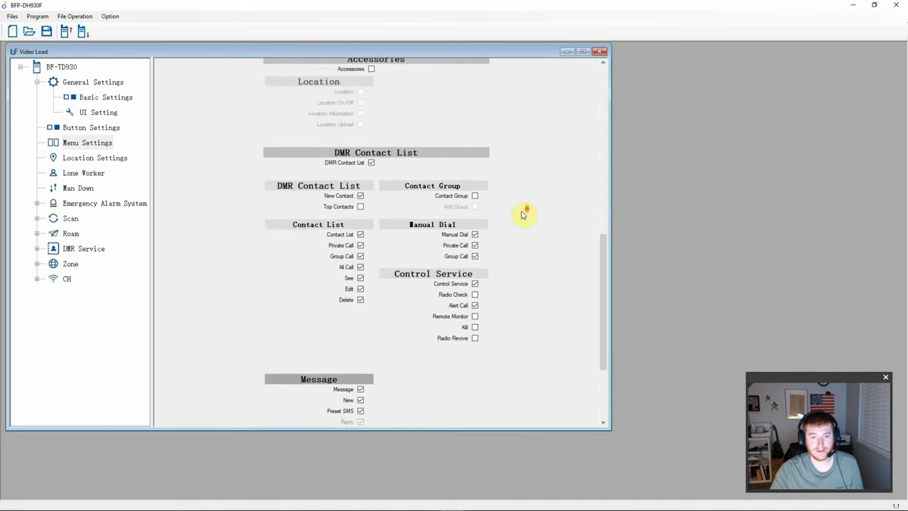
{"action": "scroll", "coordinate": [523, 214], "scroll_direction": "down", "scroll_amount": 2}
{"action": "scroll", "coordinate": [520, 217], "scroll_direction": "up", "scroll_amount": 12}
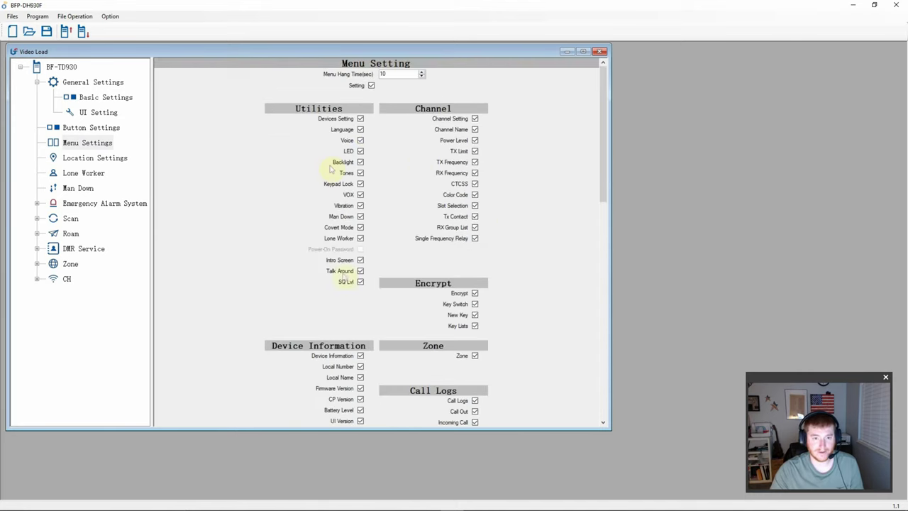
Step: Disable the Devices Setting, Channel Setting, Zone and Device Information menu options
{"action": "left_click", "coordinate": [361, 119]}
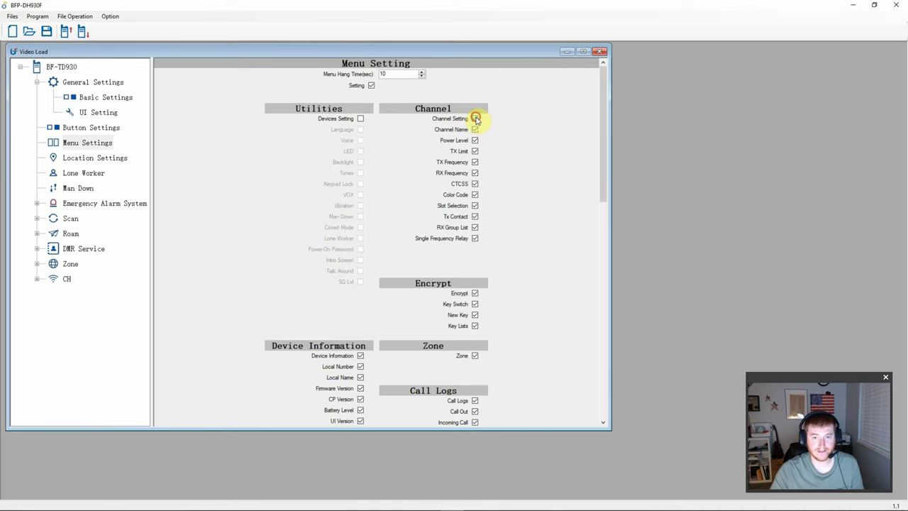
{"action": "left_click", "coordinate": [474, 119]}
{"action": "scroll", "coordinate": [410, 318], "scroll_direction": "down", "scroll_amount": 3}
{"action": "scroll", "coordinate": [410, 318], "scroll_direction": "up", "scroll_amount": 1}
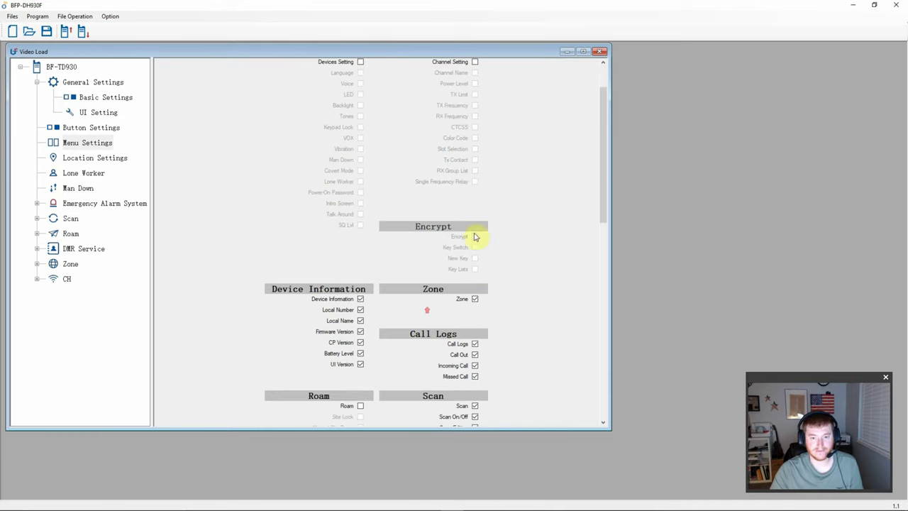
{"action": "left_click", "coordinate": [475, 299]}
{"action": "left_click", "coordinate": [362, 299]}
Step: Look over the remaining menu options and re-enable the main Setting option under Menu Hang Time
{"action": "scroll", "coordinate": [365, 305], "scroll_direction": "up", "scroll_amount": 1}
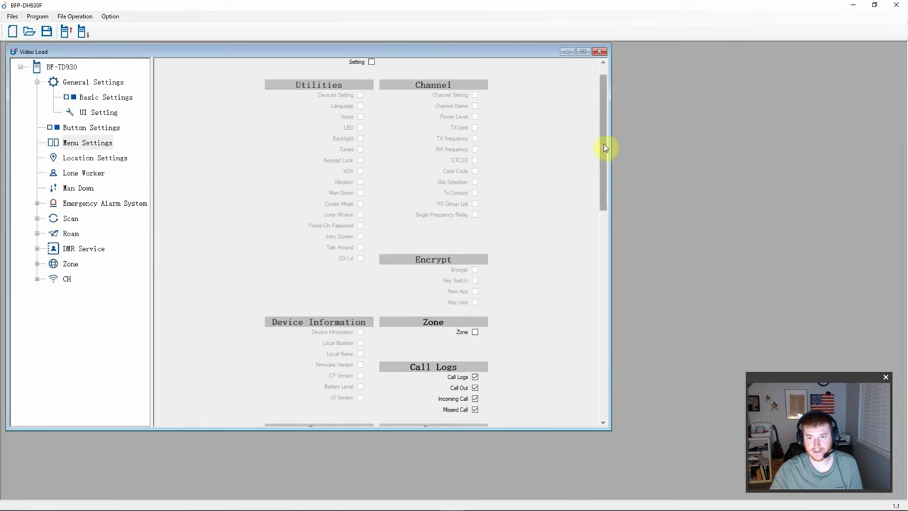
{"action": "left_click_drag", "start_coordinate": [606, 148], "coordinate": [606, 208]}
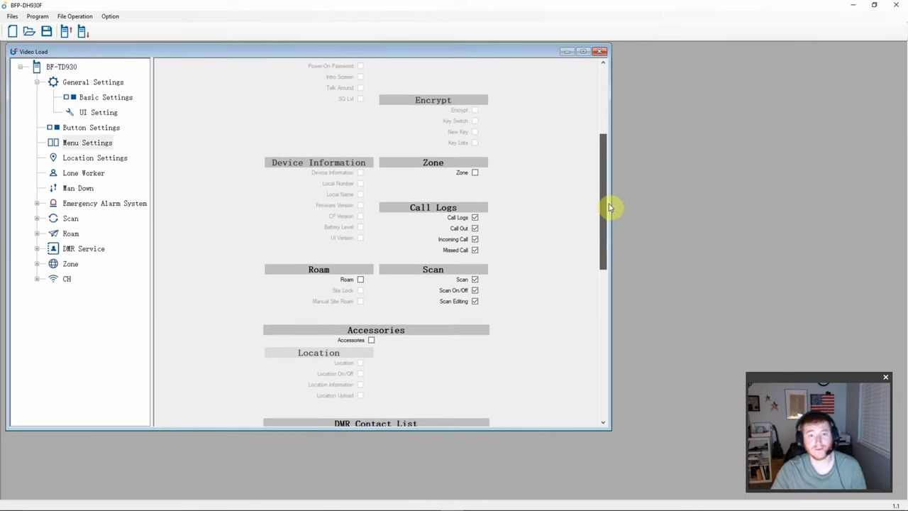
{"action": "scroll", "coordinate": [611, 205], "scroll_direction": "up", "scroll_amount": 1}
{"action": "left_click_drag", "start_coordinate": [607, 186], "coordinate": [600, 108]}
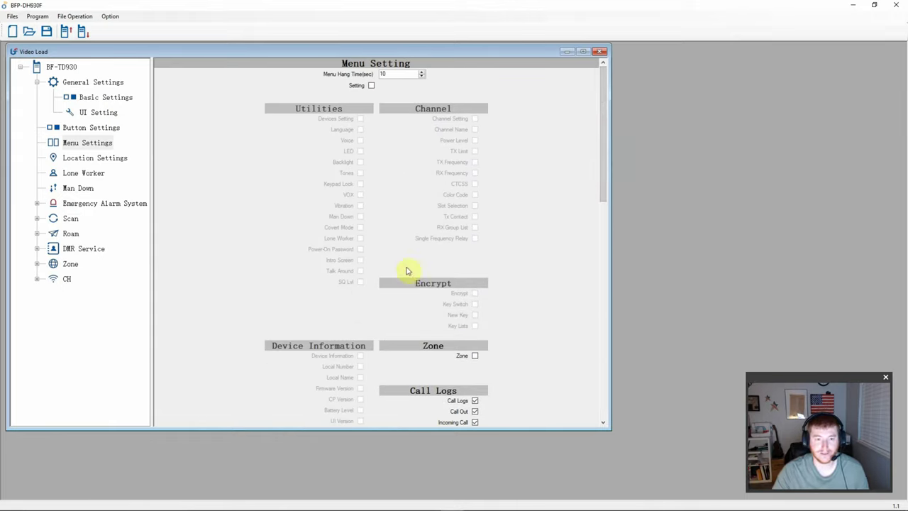
{"action": "left_click", "coordinate": [372, 86]}
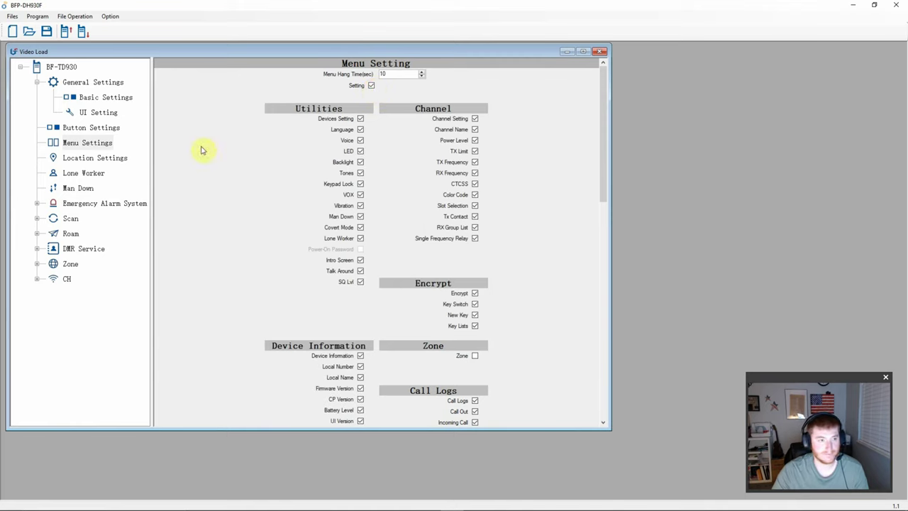
Step: Open Location Settings and set the location mode to High Performance
{"action": "left_click", "coordinate": [95, 162]}
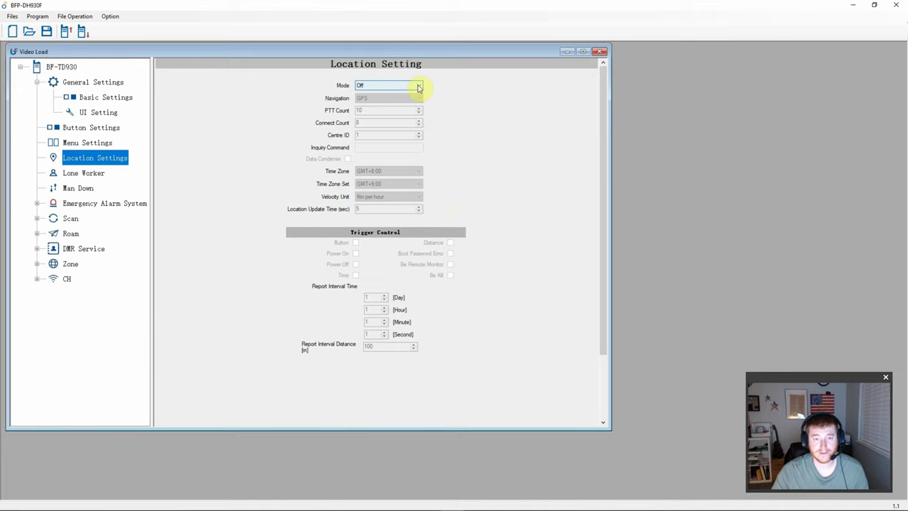
{"action": "left_click", "coordinate": [419, 88]}
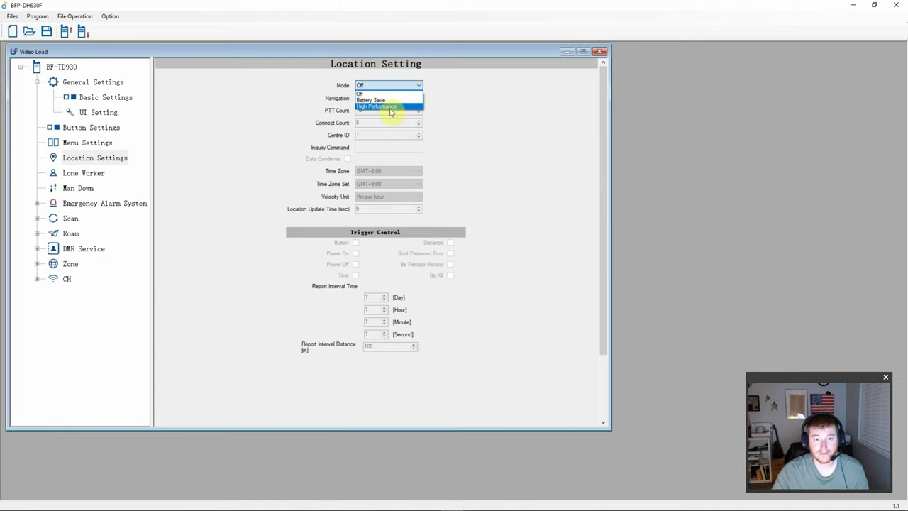
{"action": "left_click", "coordinate": [391, 107]}
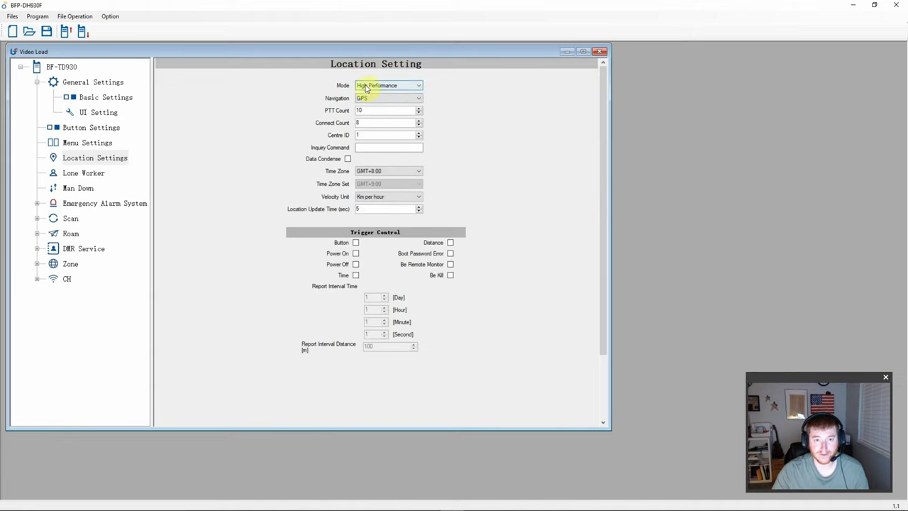
Step: Check the Navigation and Velocity Unit choices in Location Settings without changing them
{"action": "left_click", "coordinate": [419, 98]}
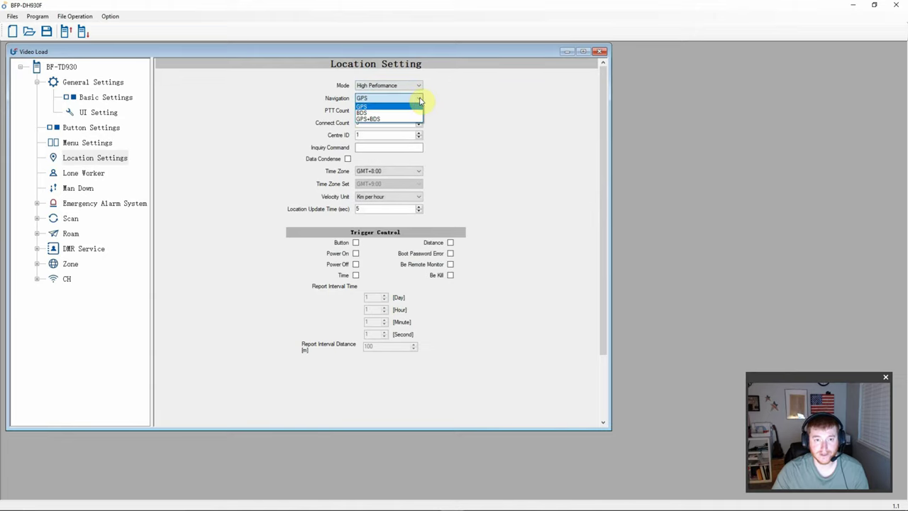
{"action": "left_click", "coordinate": [419, 98]}
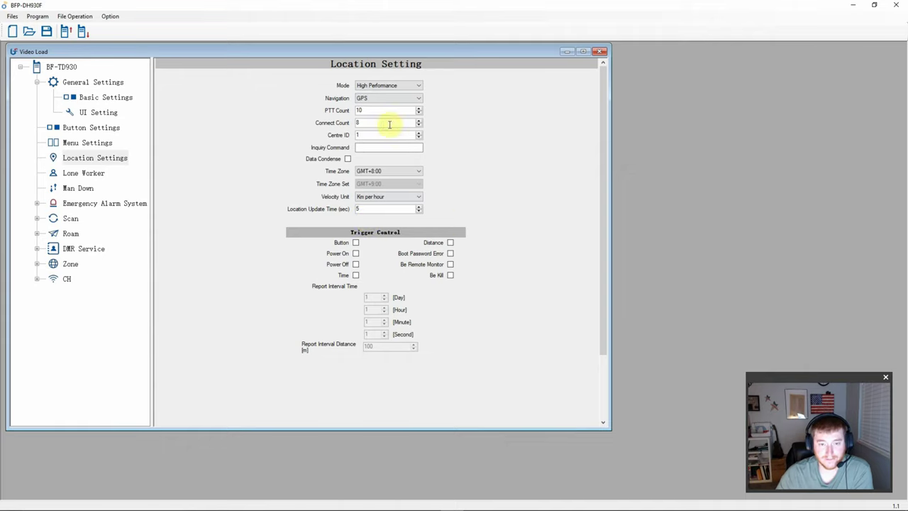
{"action": "left_click", "coordinate": [420, 198]}
{"action": "left_click", "coordinate": [421, 198]}
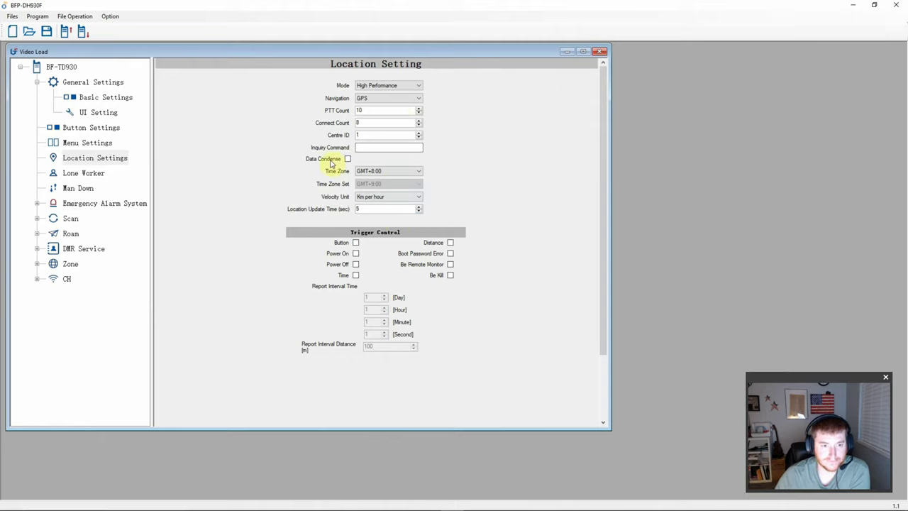
Step: Turn on Lone Worker and check its response operation choices, keeping Button selected
{"action": "left_click", "coordinate": [98, 175]}
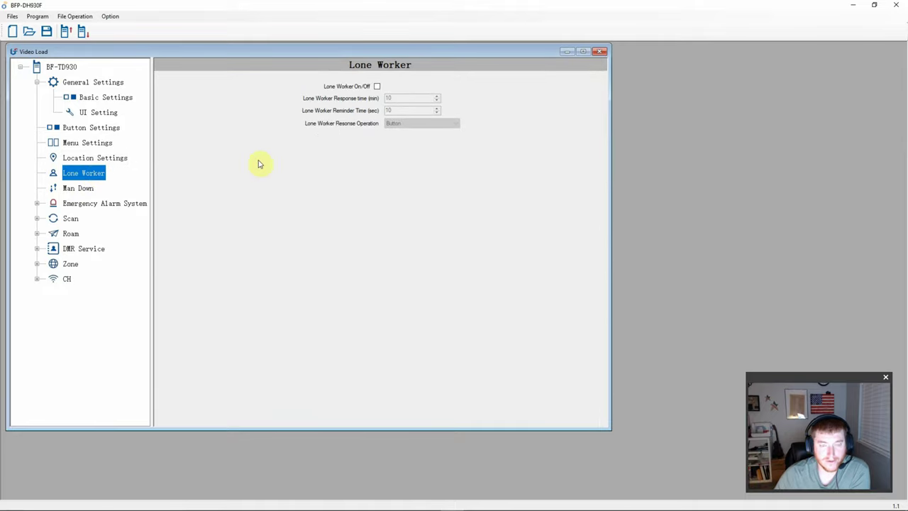
{"action": "left_click", "coordinate": [377, 86]}
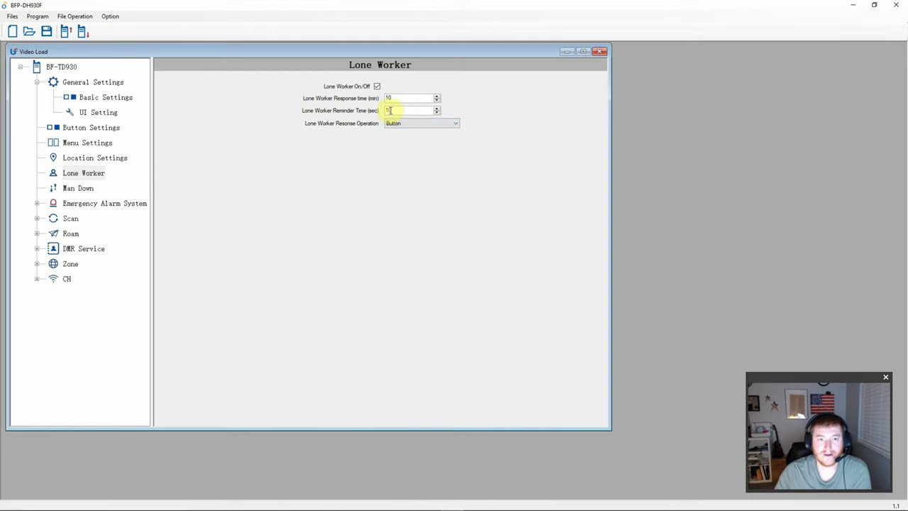
{"action": "left_click", "coordinate": [456, 124]}
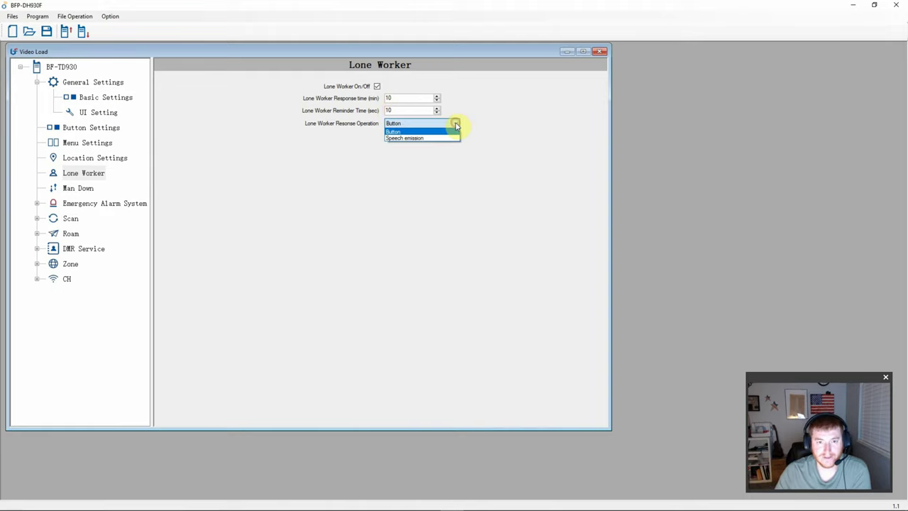
{"action": "left_click", "coordinate": [418, 135]}
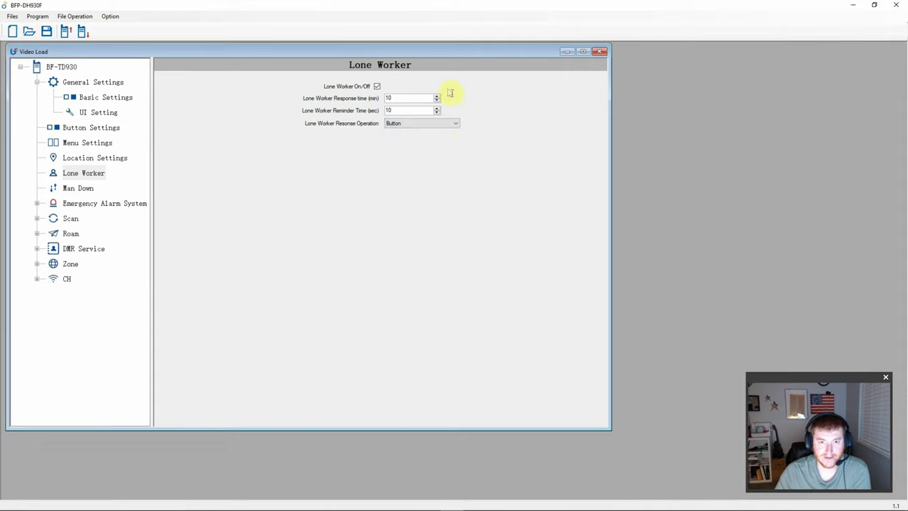
Step: Set the Lone Worker Response time to 18 minutes and turn Lone Worker off
{"action": "left_click_drag", "start_coordinate": [426, 98], "coordinate": [387, 98]}
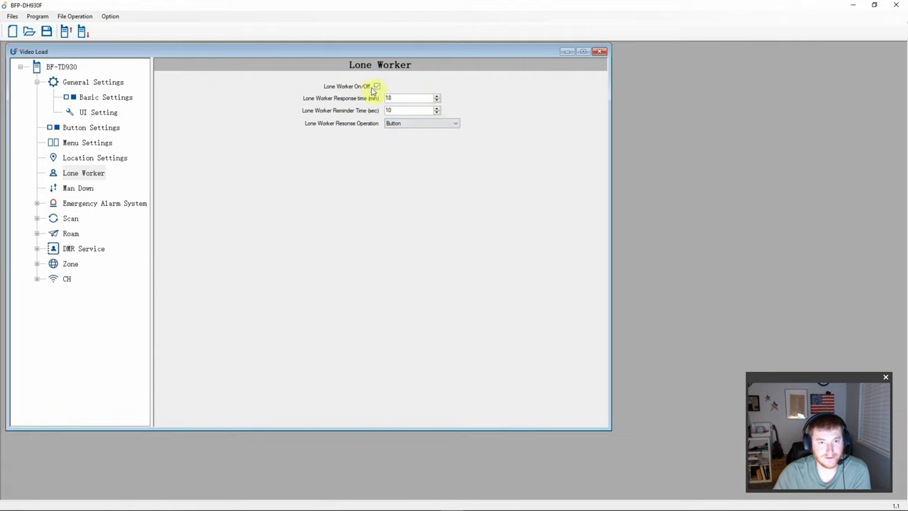
{"action": "left_click", "coordinate": [377, 86]}
Step: Turn on Man Down and set its trigger method to No Movement Only after reviewing the available methods
{"action": "left_click", "coordinate": [85, 188]}
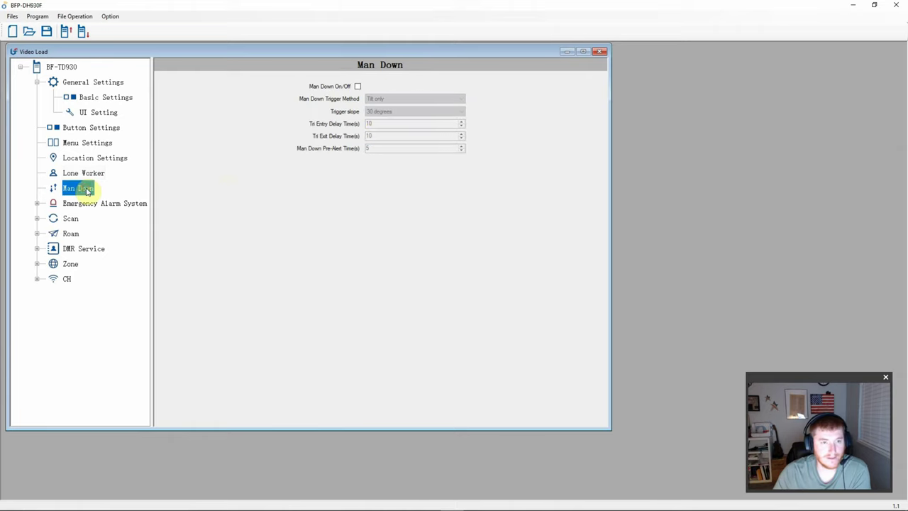
{"action": "left_click", "coordinate": [358, 86]}
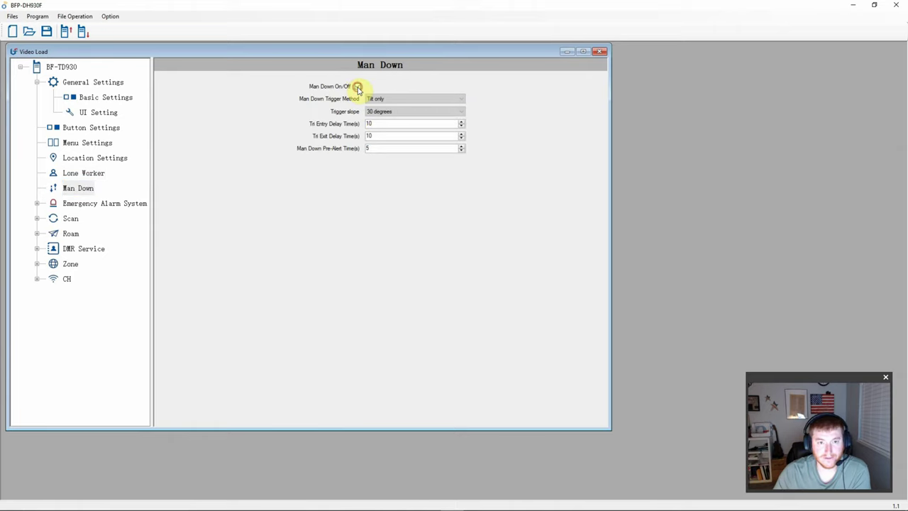
{"action": "left_click", "coordinate": [432, 99]}
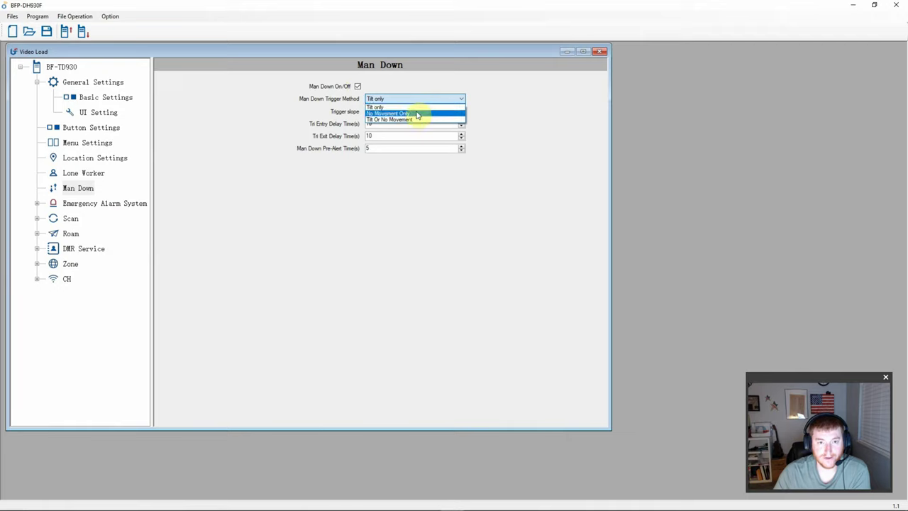
{"action": "left_click", "coordinate": [511, 98]}
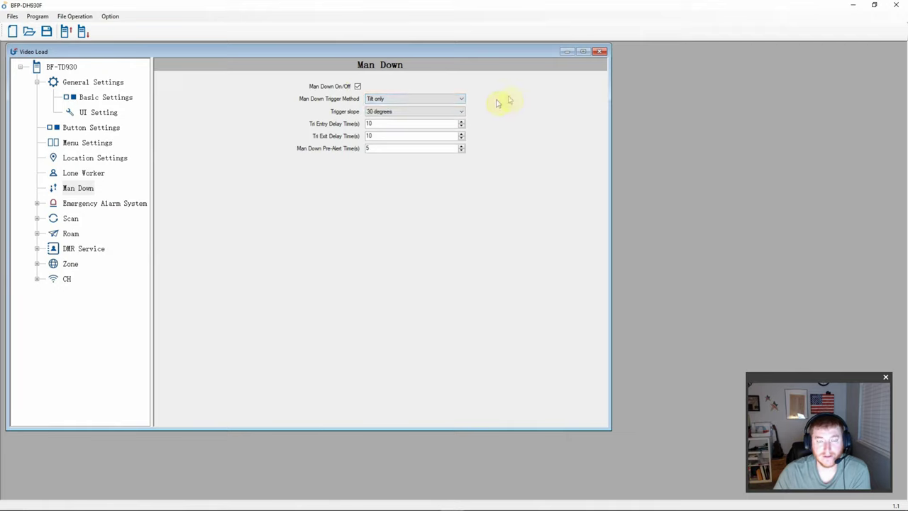
{"action": "left_click", "coordinate": [458, 99]}
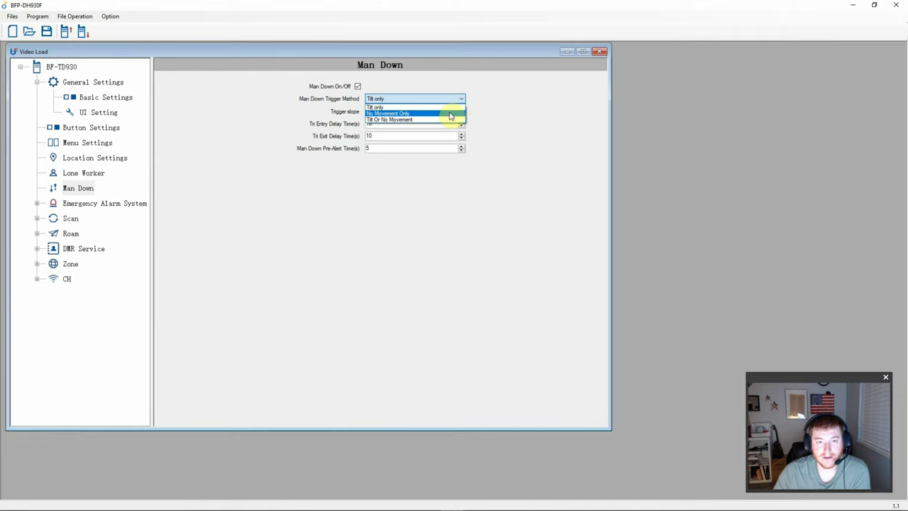
{"action": "left_click", "coordinate": [458, 113]}
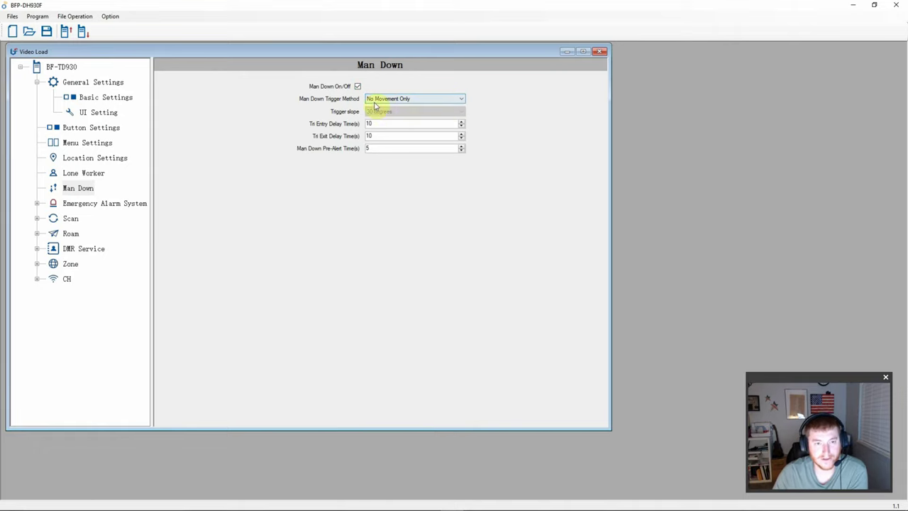
Step: Set the Man Down Trigger Method back to Tilt only and turn Man Down off
{"action": "left_click", "coordinate": [465, 103]}
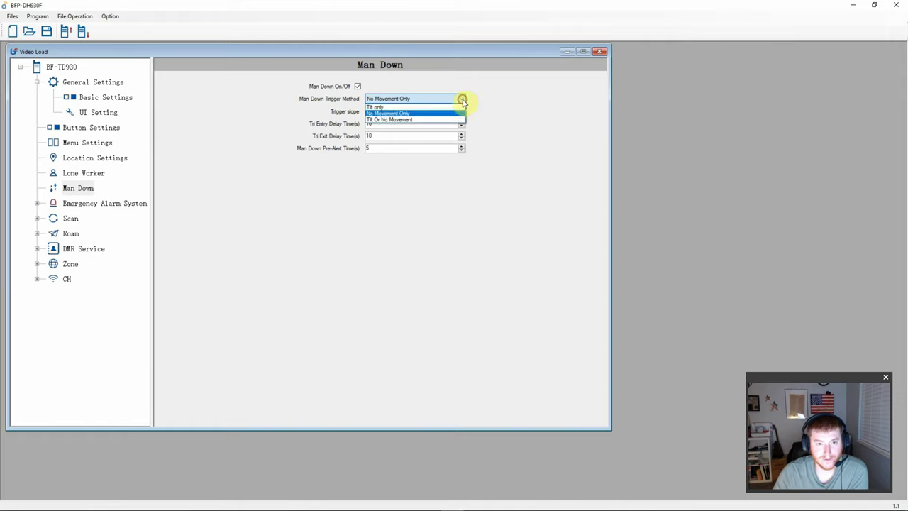
{"action": "left_click", "coordinate": [456, 113]}
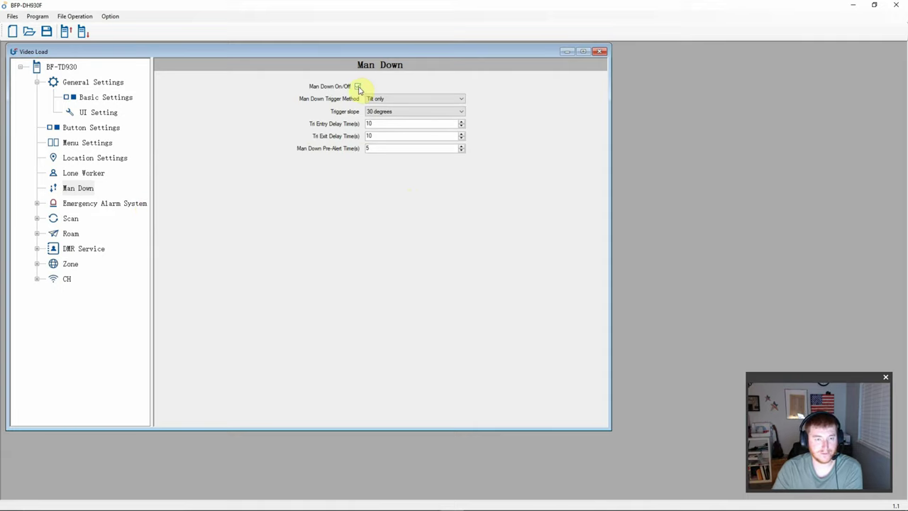
{"action": "left_click", "coordinate": [357, 87]}
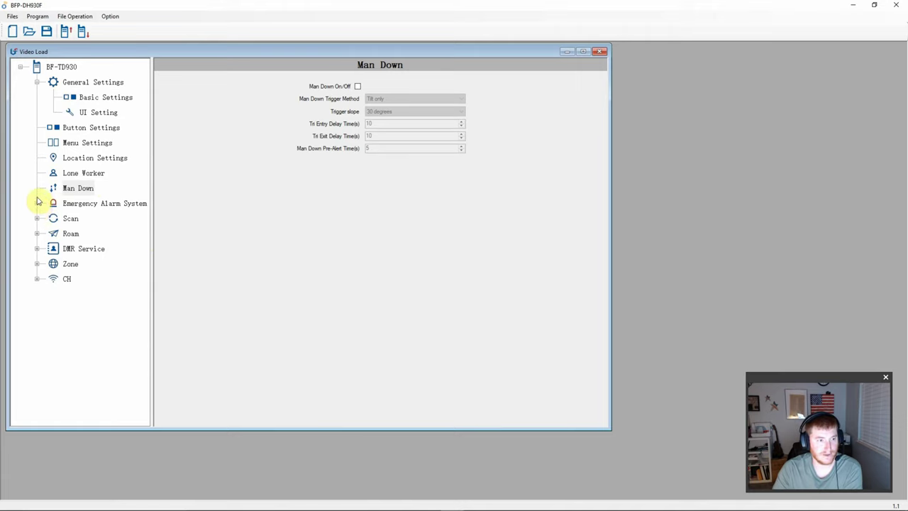
Step: Collapse General Settings in the tree and open the Digital Emergency Warning System page under Emergency Alarm System
{"action": "left_click", "coordinate": [37, 82]}
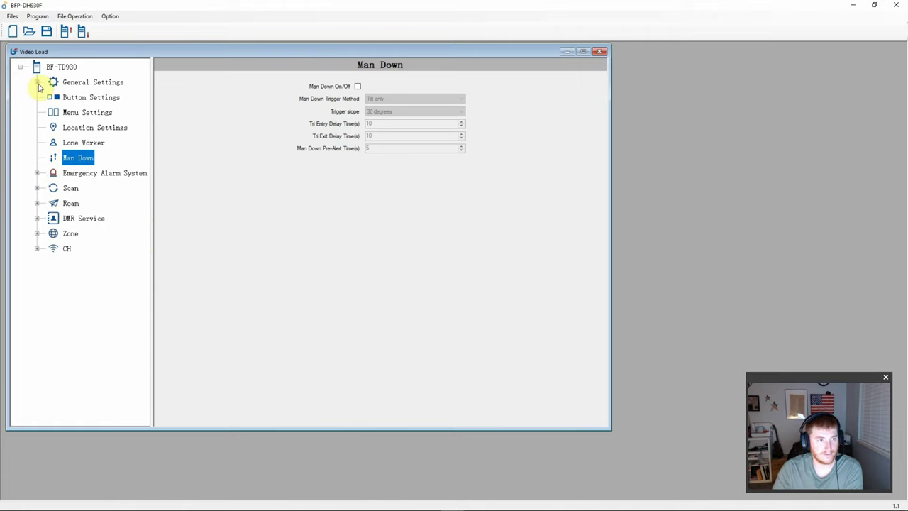
{"action": "left_click", "coordinate": [37, 82]}
{"action": "left_click", "coordinate": [37, 82]}
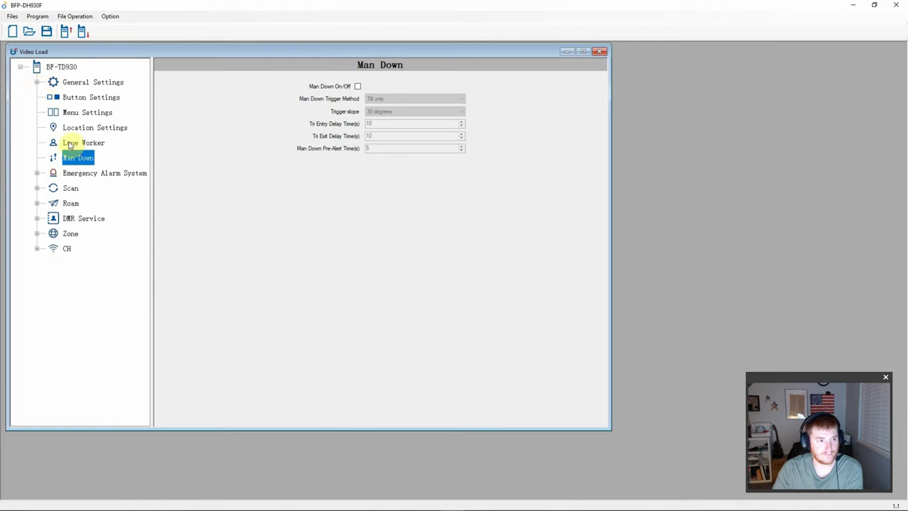
{"action": "left_click", "coordinate": [36, 173]}
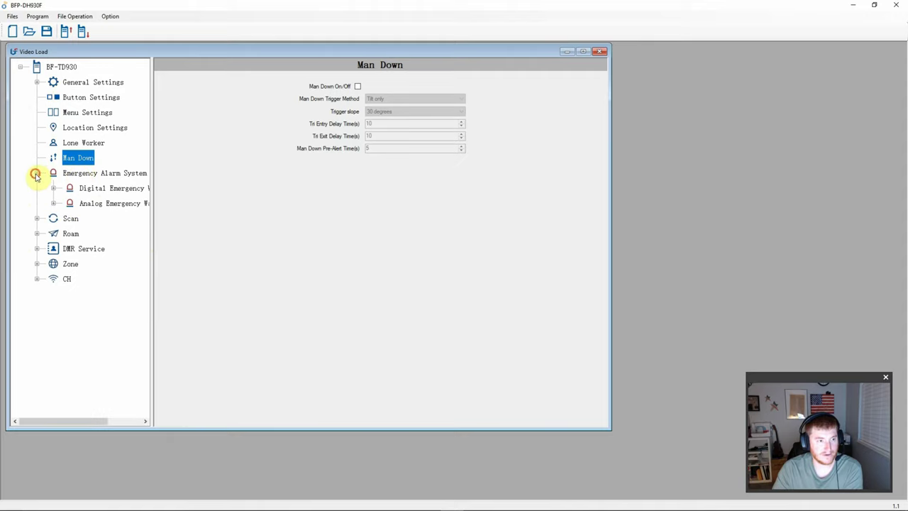
{"action": "left_click", "coordinate": [120, 189]}
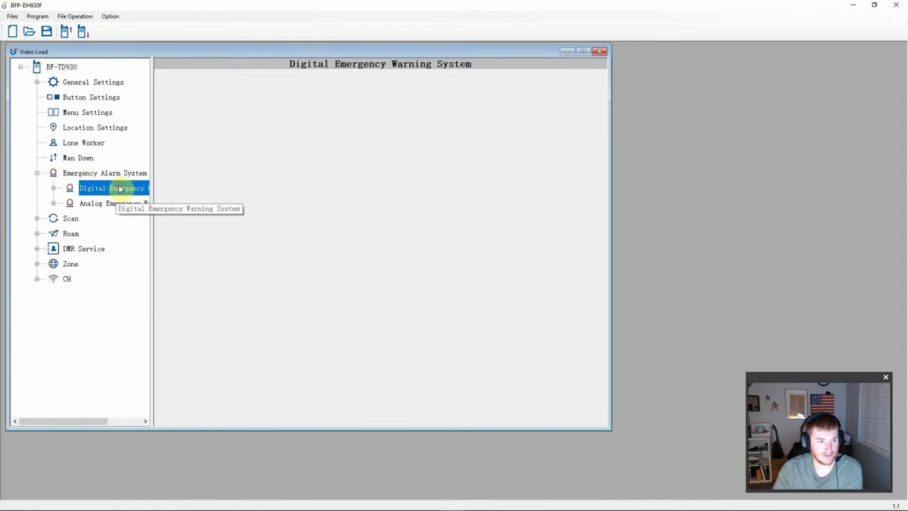
Step: Open the Digital Alarm1 entry of the digital emergency system and set its Emergency Type to Regular after reviewing the available types
{"action": "left_click", "coordinate": [54, 188]}
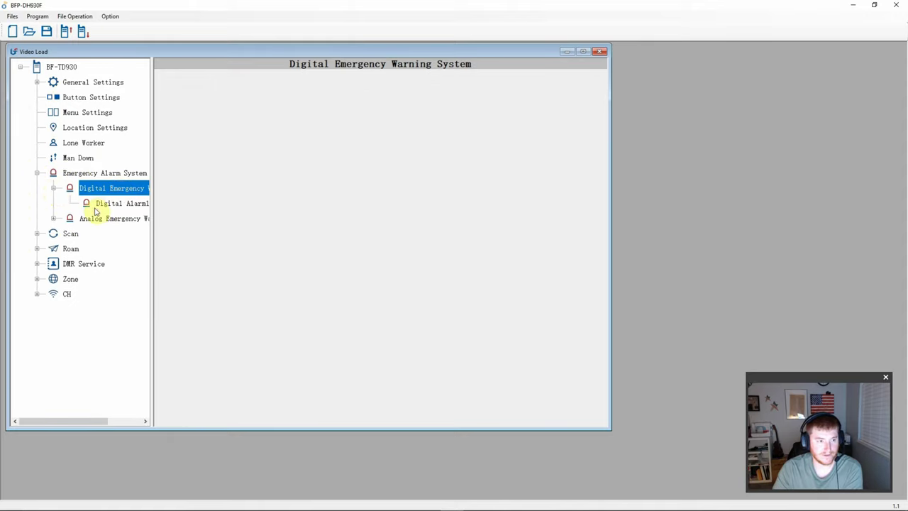
{"action": "left_click_drag", "start_coordinate": [150, 204], "coordinate": [186, 211]}
{"action": "left_click", "coordinate": [123, 204]}
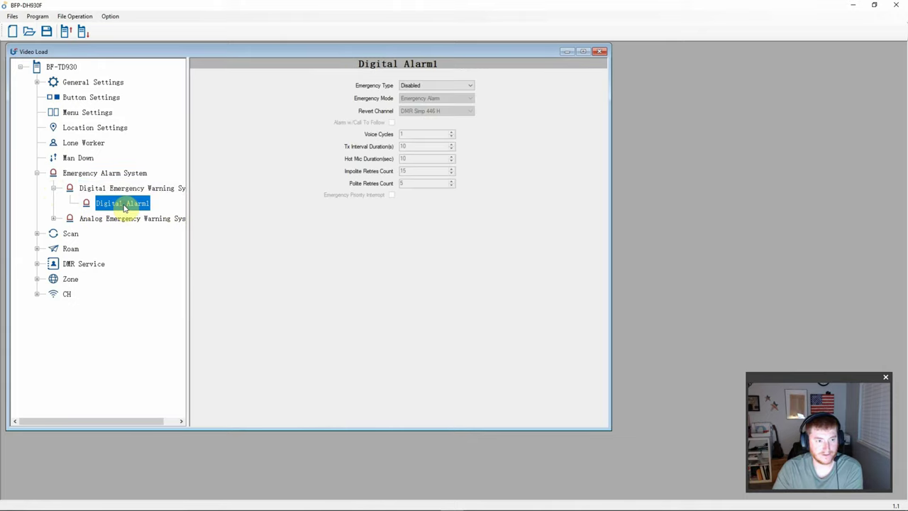
{"action": "left_click", "coordinate": [454, 85]}
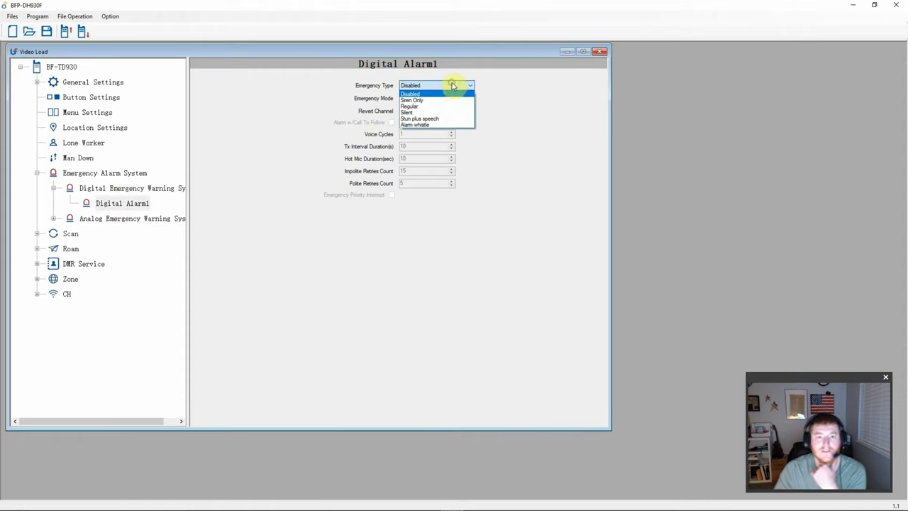
{"action": "left_click", "coordinate": [516, 113]}
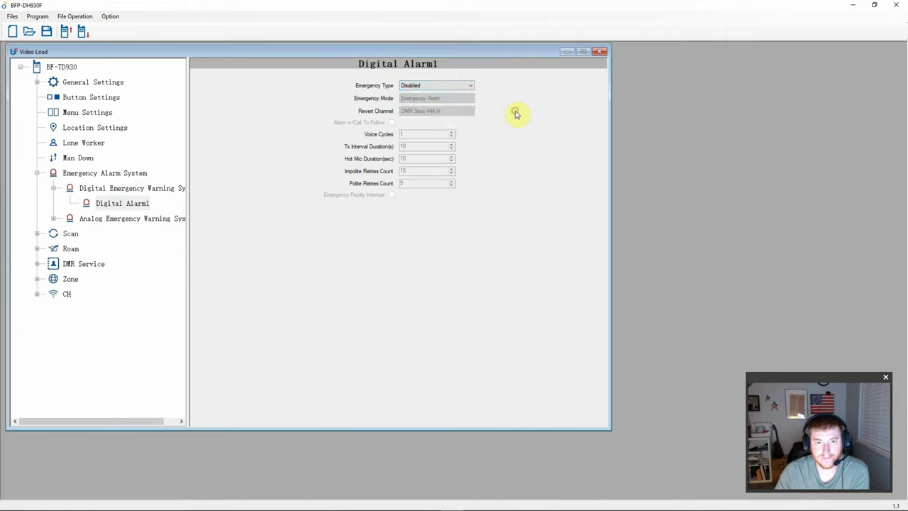
{"action": "left_click", "coordinate": [460, 86]}
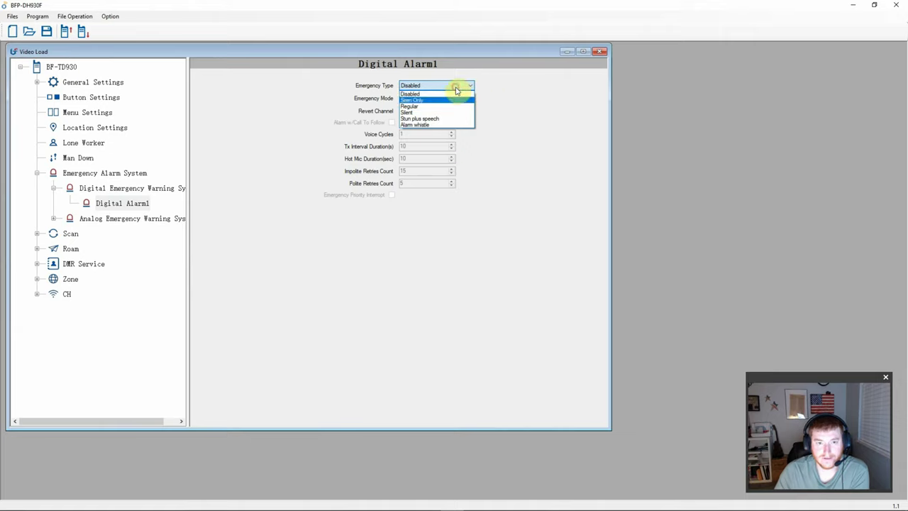
{"action": "left_click", "coordinate": [443, 106]}
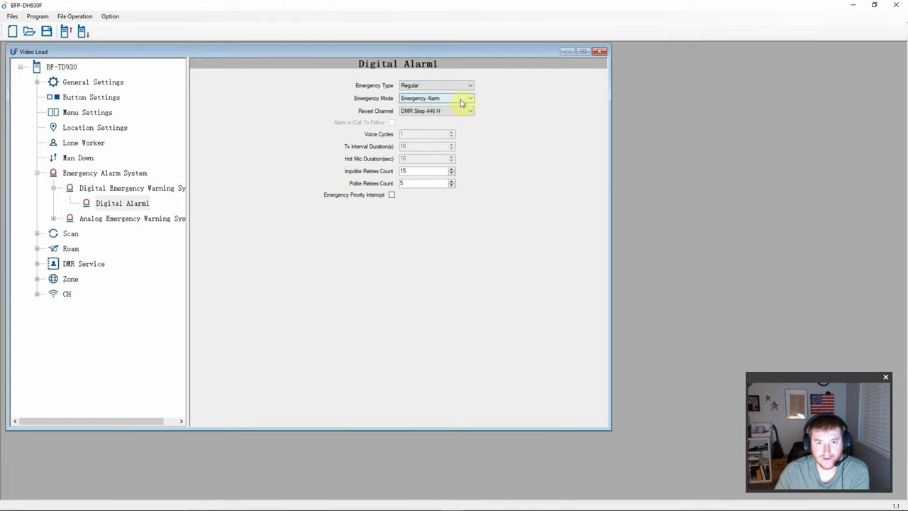
Step: Review the Emergency Mode and Revert Channel options of Digital Alarm1 without changing them
{"action": "left_click", "coordinate": [469, 99]}
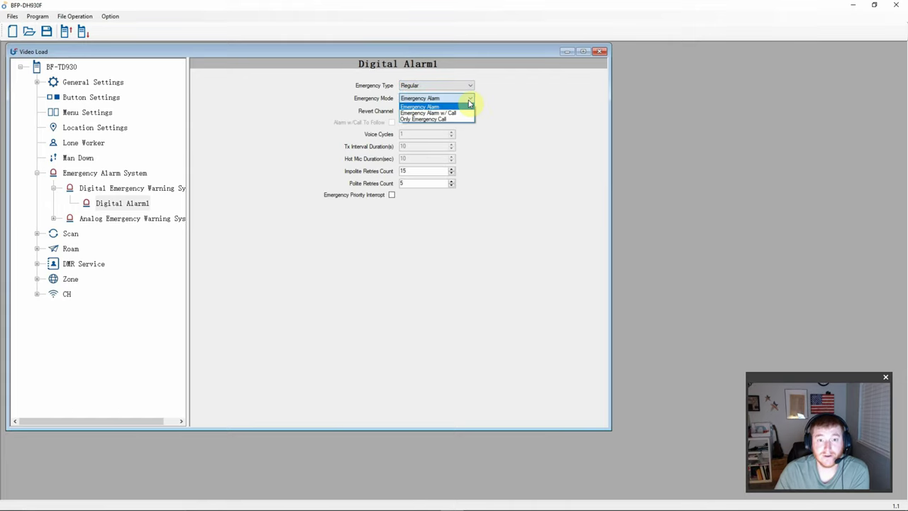
{"action": "left_click", "coordinate": [522, 121]}
{"action": "left_click", "coordinate": [469, 112]}
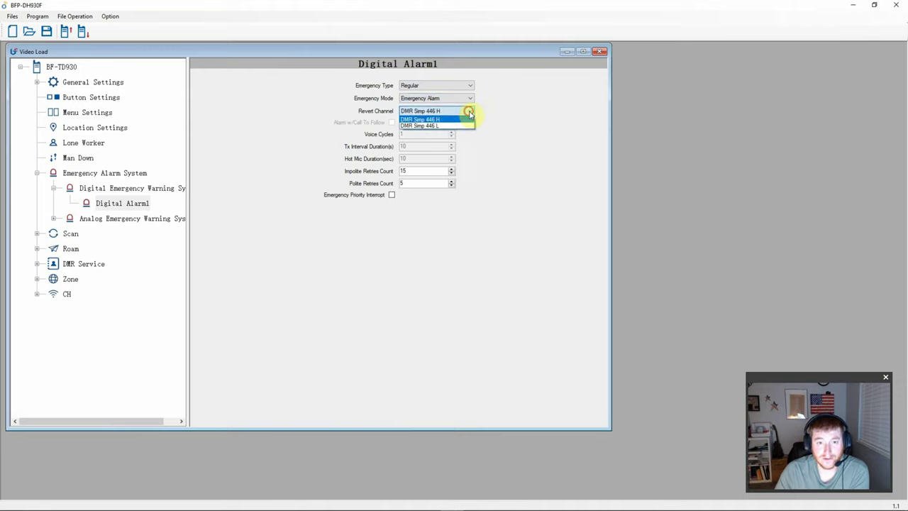
{"action": "left_click", "coordinate": [522, 125]}
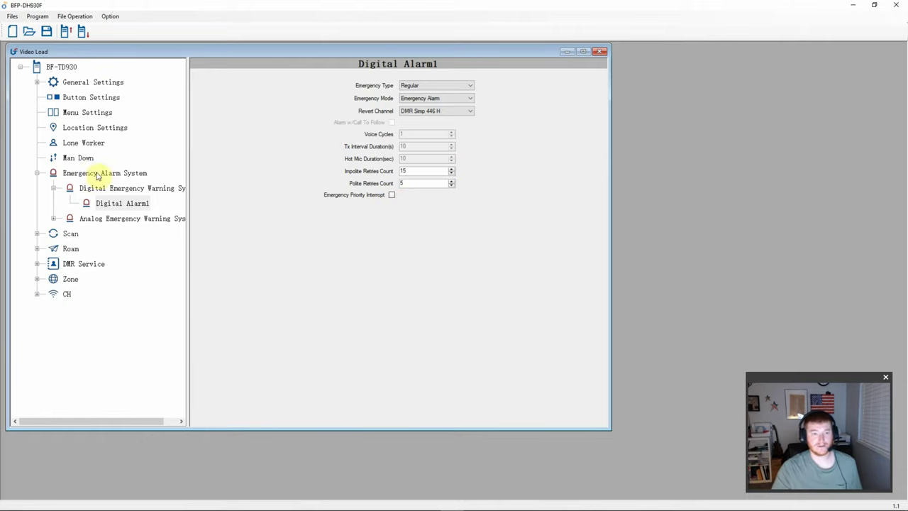
Step: Open the Analog Alarm1 entry of the analog emergency system and set its Emergency Type to Siren Only
{"action": "left_click", "coordinate": [54, 188]}
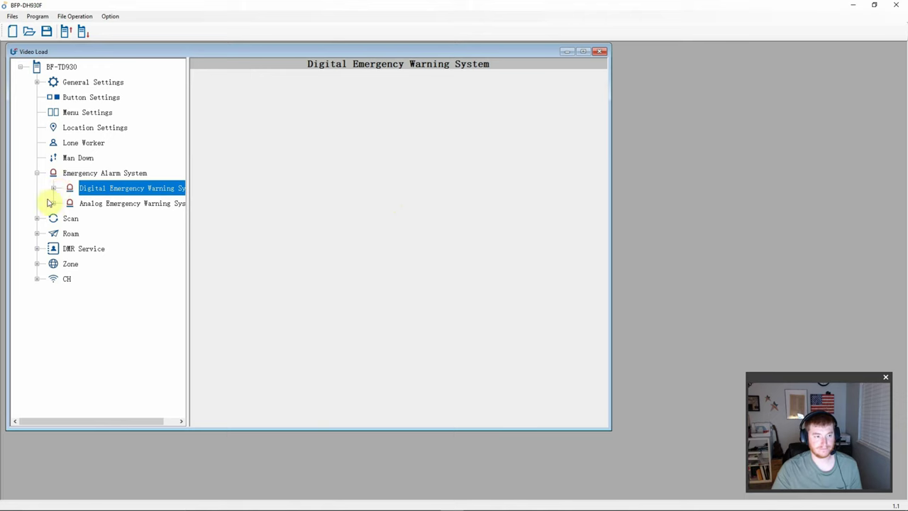
{"action": "left_click", "coordinate": [53, 203]}
{"action": "left_click", "coordinate": [112, 220]}
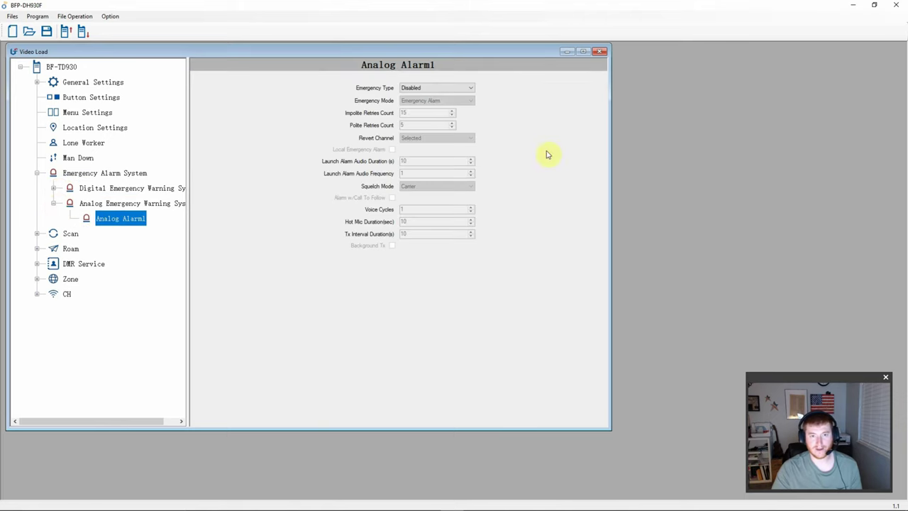
{"action": "left_click", "coordinate": [440, 88]}
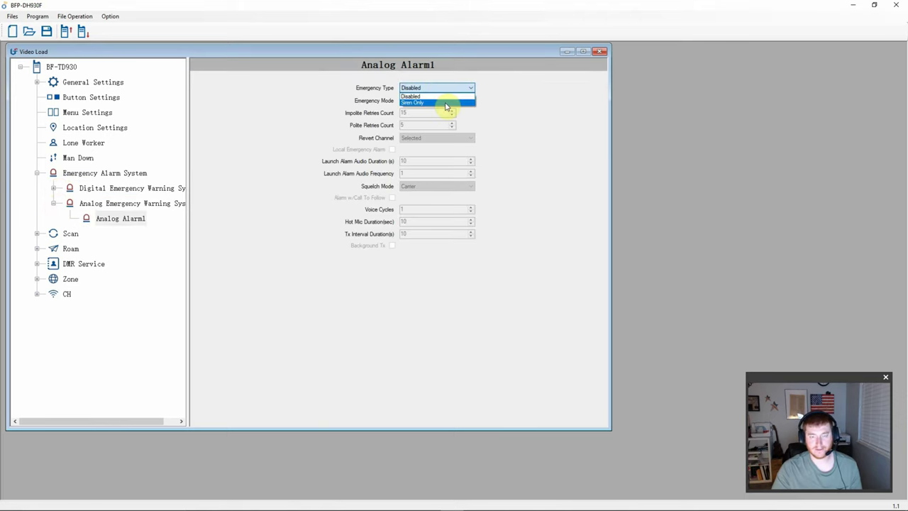
{"action": "left_click", "coordinate": [418, 102]}
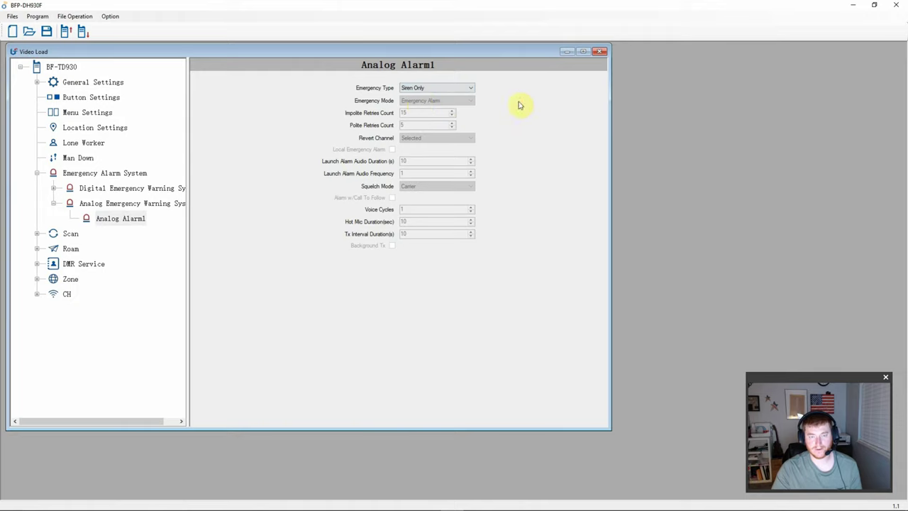
{"action": "left_click", "coordinate": [464, 88]}
{"action": "left_click", "coordinate": [447, 95]}
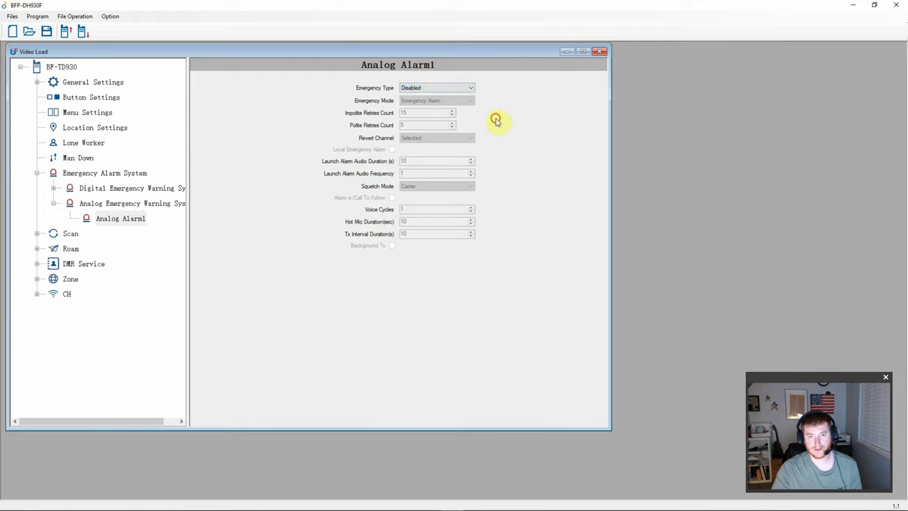
{"action": "left_click", "coordinate": [467, 88]}
{"action": "left_click", "coordinate": [458, 101]}
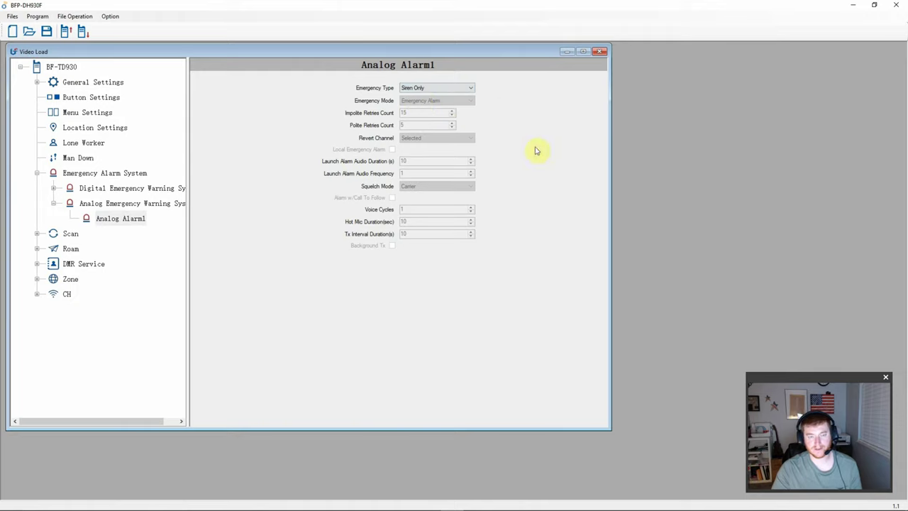
Step: Collapse the Emergency Alarm System branch and open Scan Settings to view the scan sampling time
{"action": "left_click", "coordinate": [54, 204]}
{"action": "left_click", "coordinate": [37, 174]}
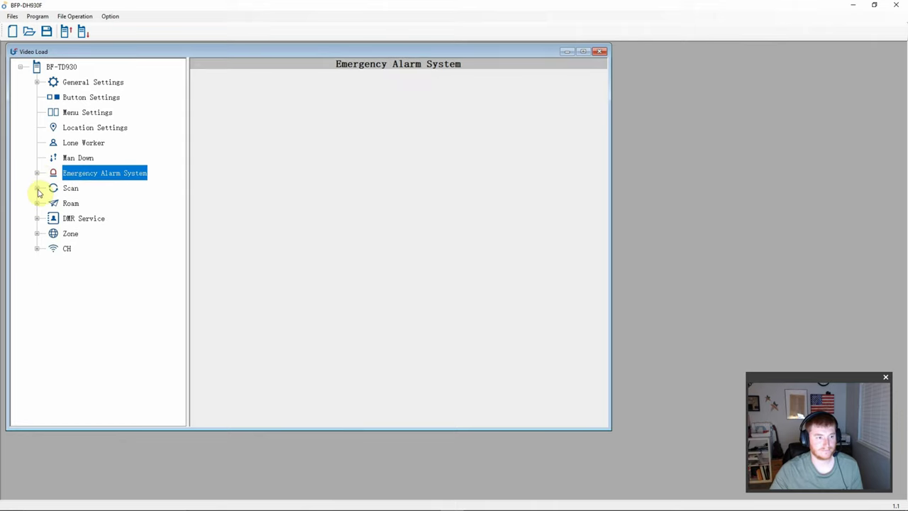
{"action": "left_click", "coordinate": [37, 188]}
{"action": "left_click", "coordinate": [112, 203]}
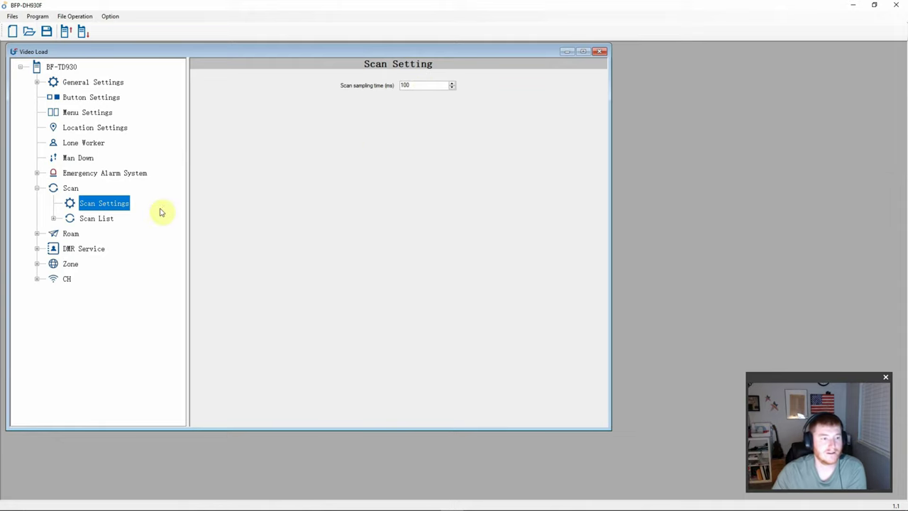
Step: Open Scan1 in the Scan List and add DMR Simp 446 H and DMR Simp 446 L to its member channels
{"action": "left_click", "coordinate": [53, 219]}
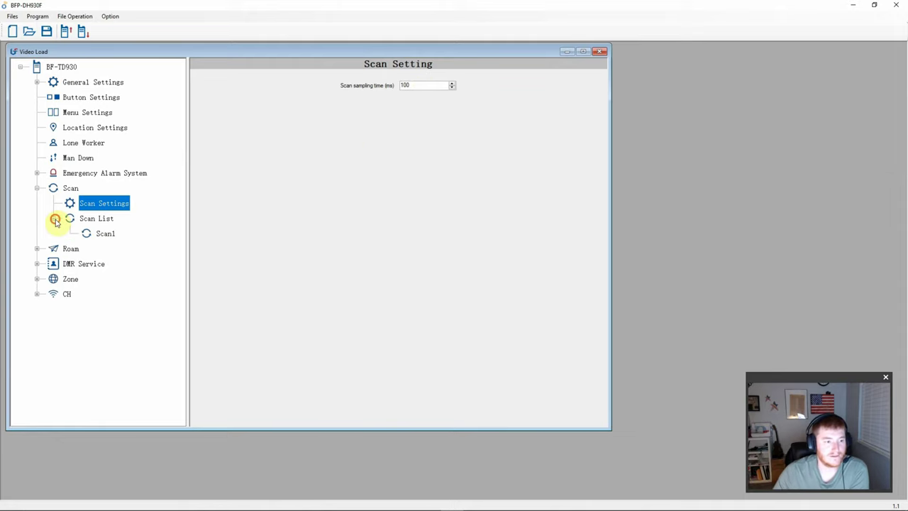
{"action": "left_click", "coordinate": [98, 218]}
{"action": "left_click", "coordinate": [106, 234]}
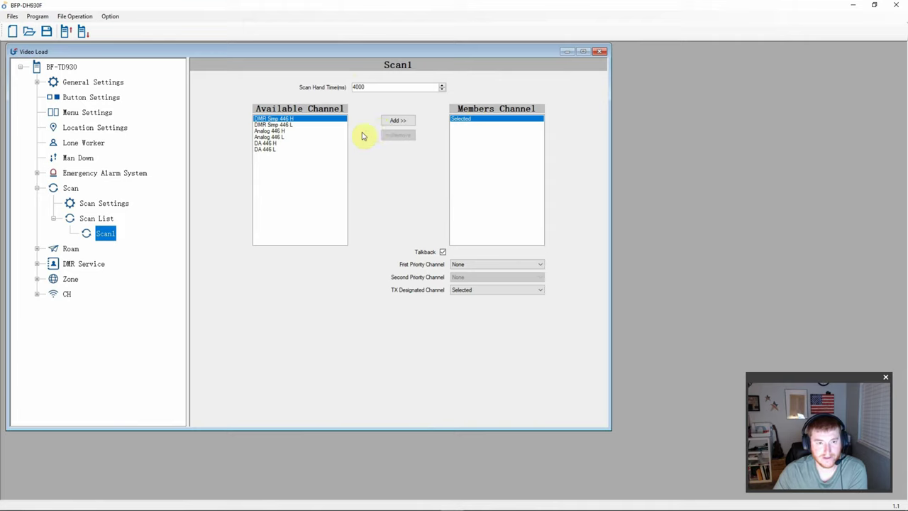
{"action": "left_click", "coordinate": [396, 122]}
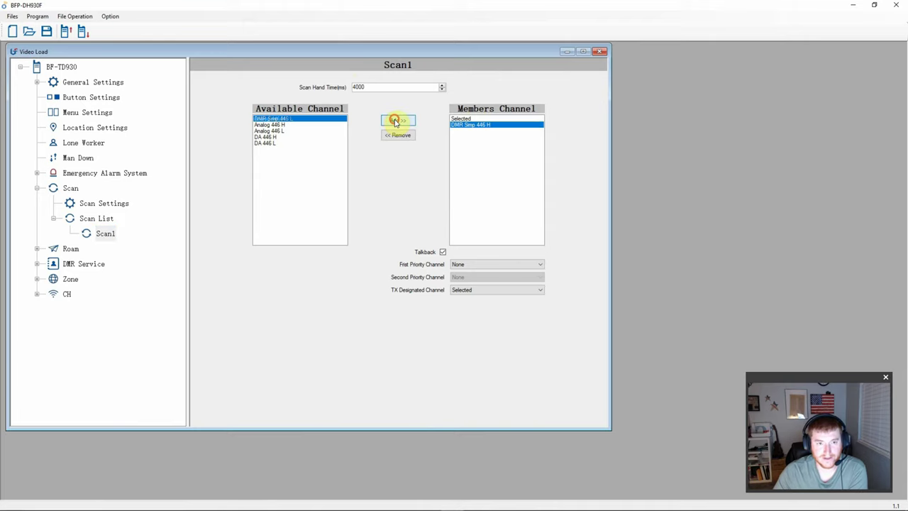
{"action": "left_click", "coordinate": [396, 122]}
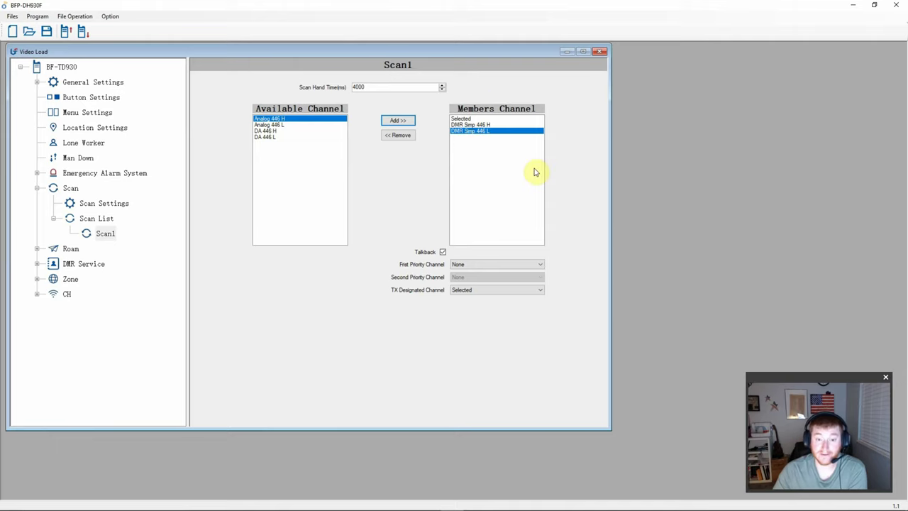
Step: Turn off Talkback for Scan1 and set the first priority channel to DMR Simp 446 H and the second to DMR Simp 446 L
{"action": "left_click", "coordinate": [443, 252]}
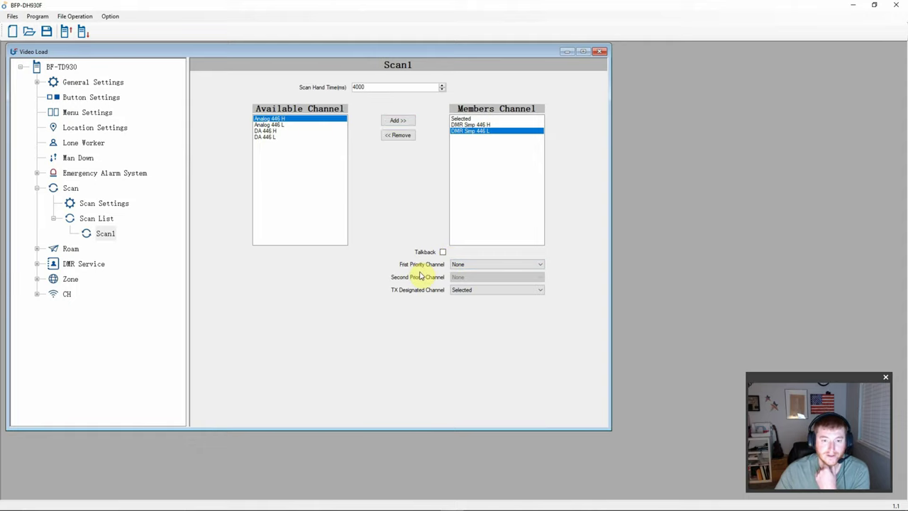
{"action": "left_click", "coordinate": [466, 264]}
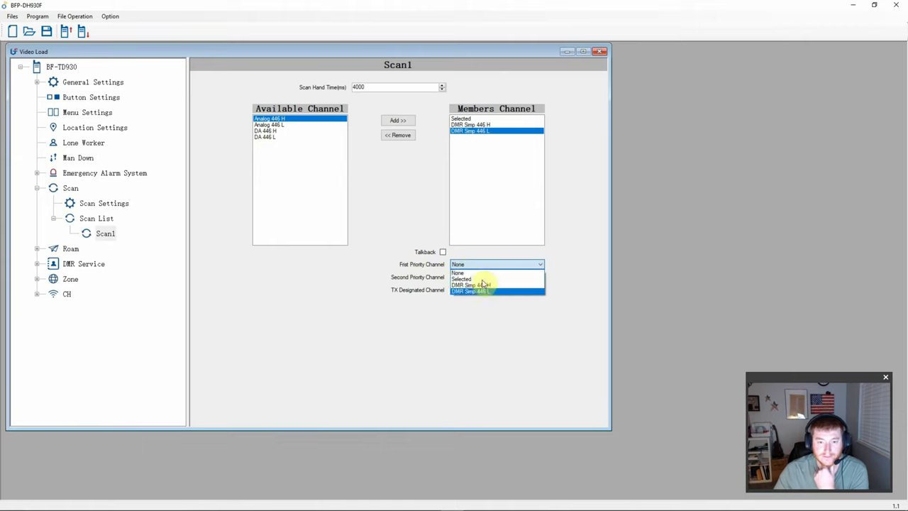
{"action": "left_click", "coordinate": [494, 285]}
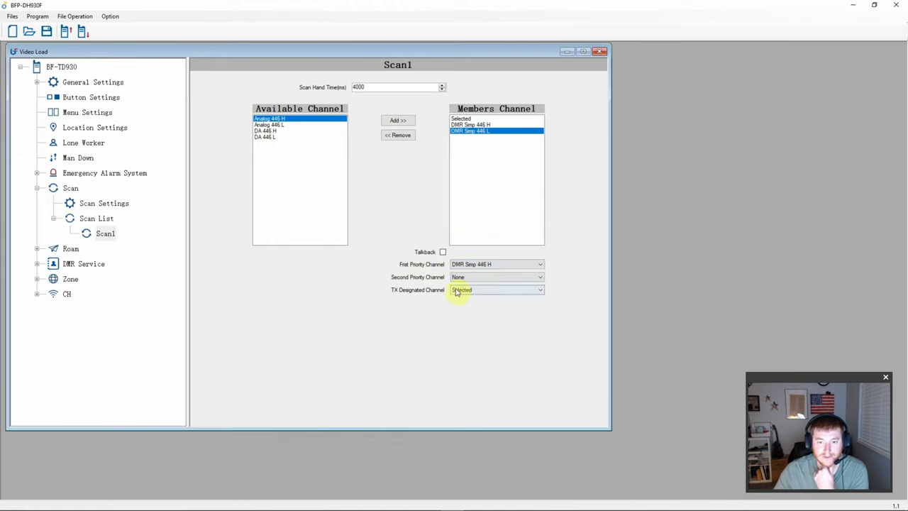
{"action": "left_click", "coordinate": [460, 277]}
{"action": "left_click", "coordinate": [490, 303]}
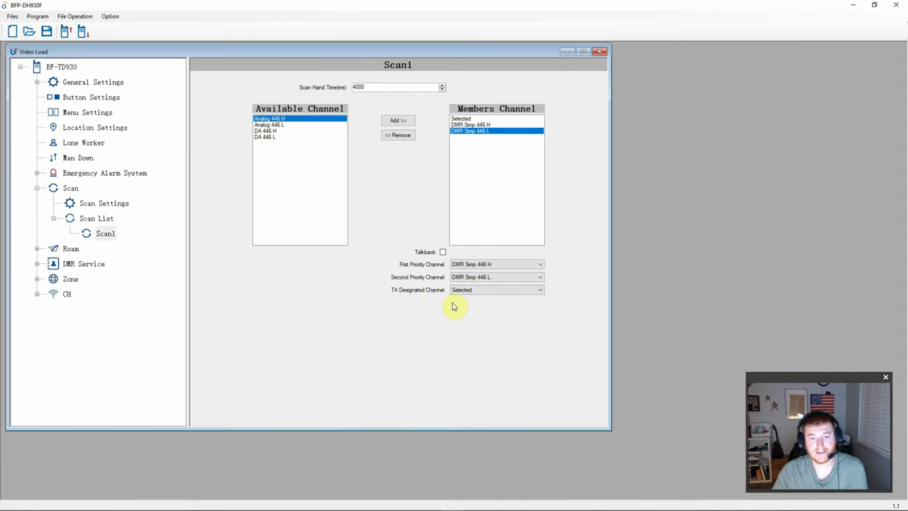
{"action": "left_click", "coordinate": [480, 291]}
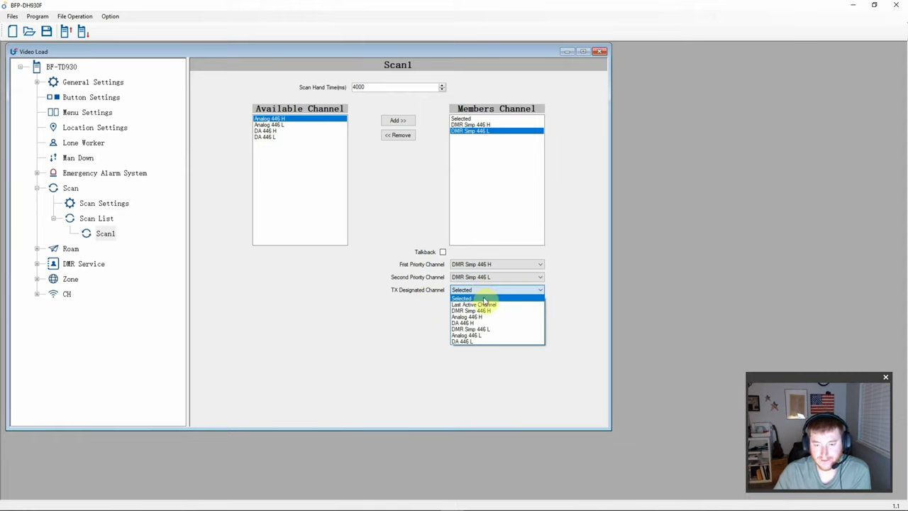
{"action": "left_click", "coordinate": [578, 274]}
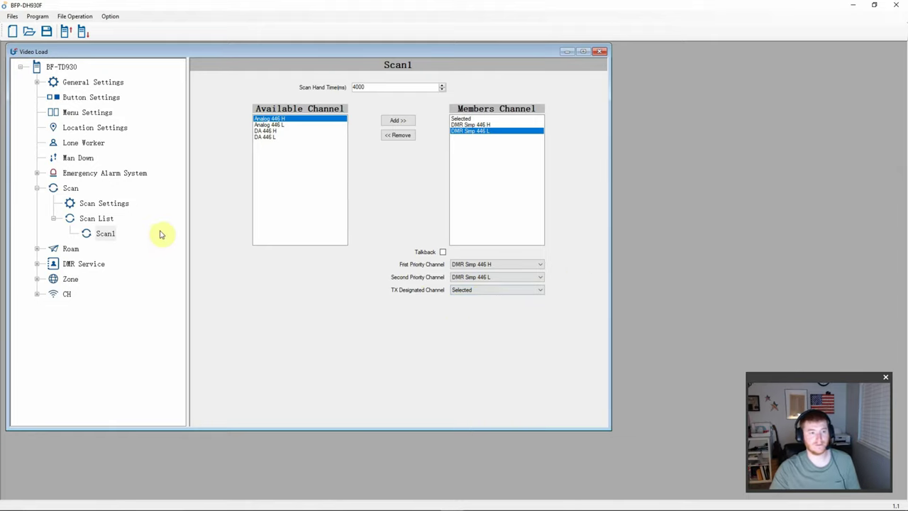
Step: Collapse the Scan branch, open Roam Settings and turn on Active Site Search
{"action": "left_click", "coordinate": [53, 219]}
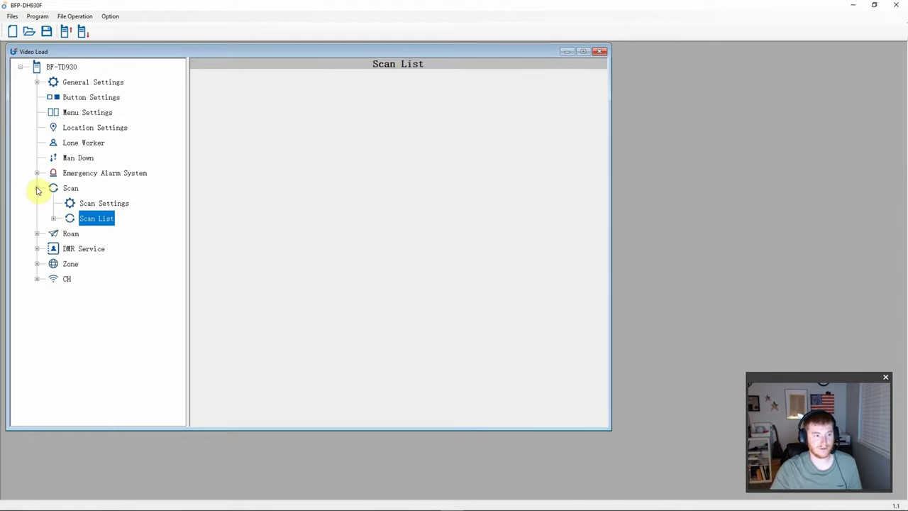
{"action": "left_click", "coordinate": [37, 188]}
{"action": "left_click", "coordinate": [37, 203]}
{"action": "left_click", "coordinate": [102, 217]}
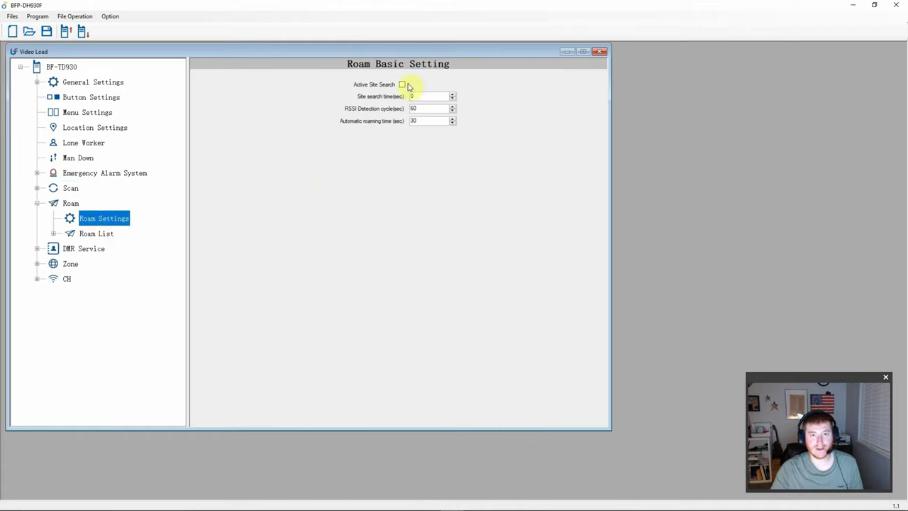
{"action": "left_click", "coordinate": [402, 85]}
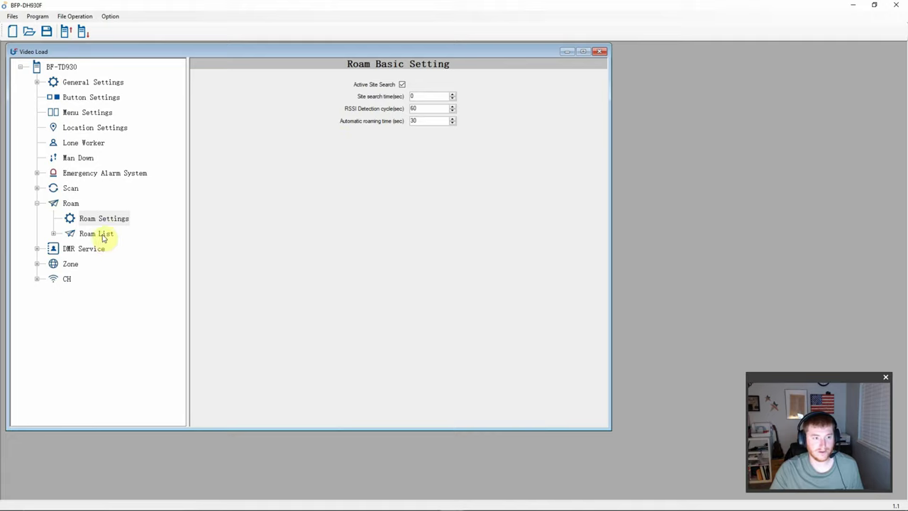
Step: Open Roam1 in the Roam List to examine its RSSI value and member channels
{"action": "left_click", "coordinate": [53, 233]}
{"action": "left_click", "coordinate": [106, 234]}
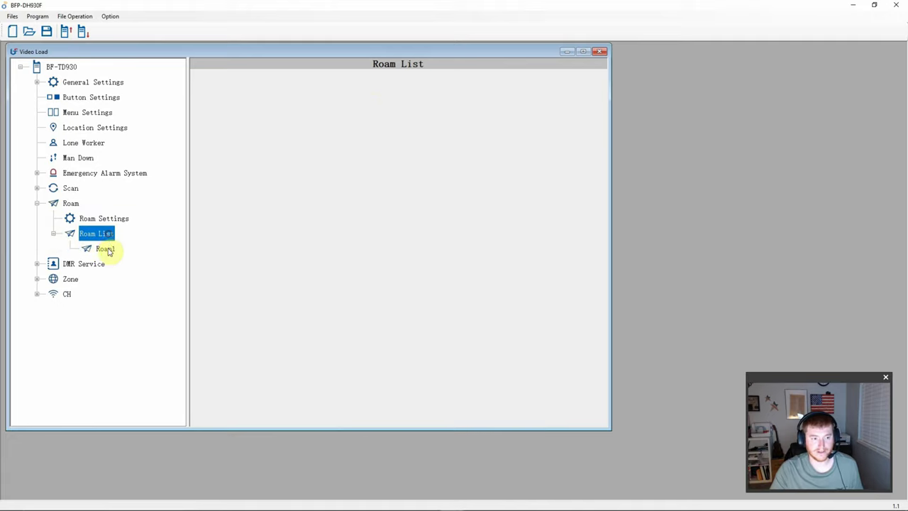
{"action": "left_click", "coordinate": [105, 249]}
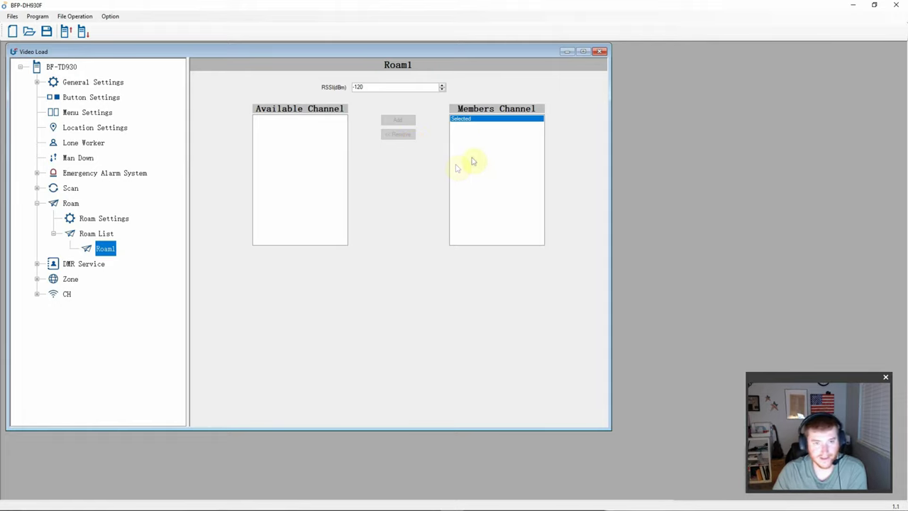
Step: Collapse the Roam branch and open DMR Basic Settings under DMR Service to review the ID, call, decoding and authentication options
{"action": "left_click", "coordinate": [54, 234]}
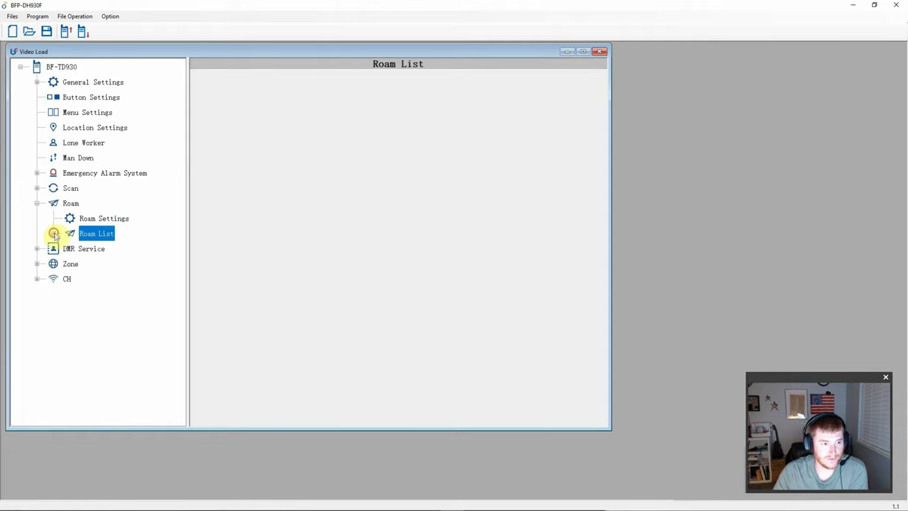
{"action": "left_click", "coordinate": [38, 205]}
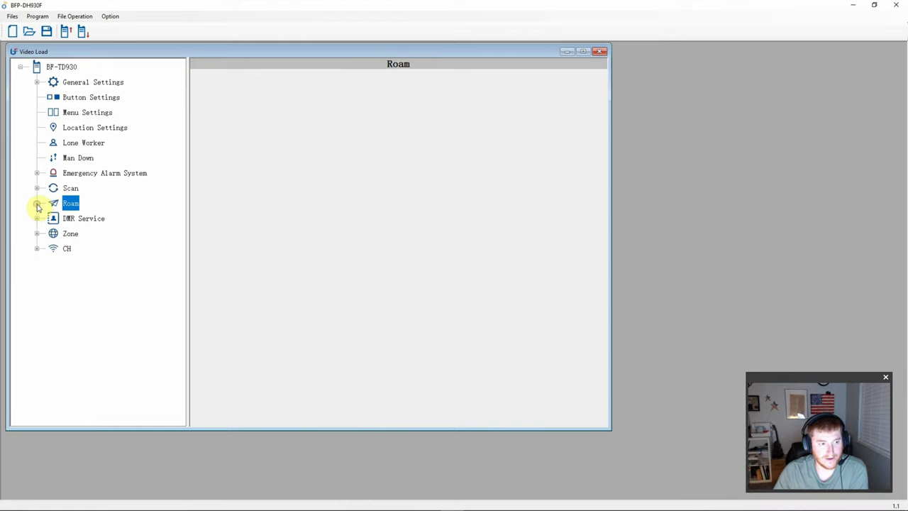
{"action": "left_click", "coordinate": [37, 219]}
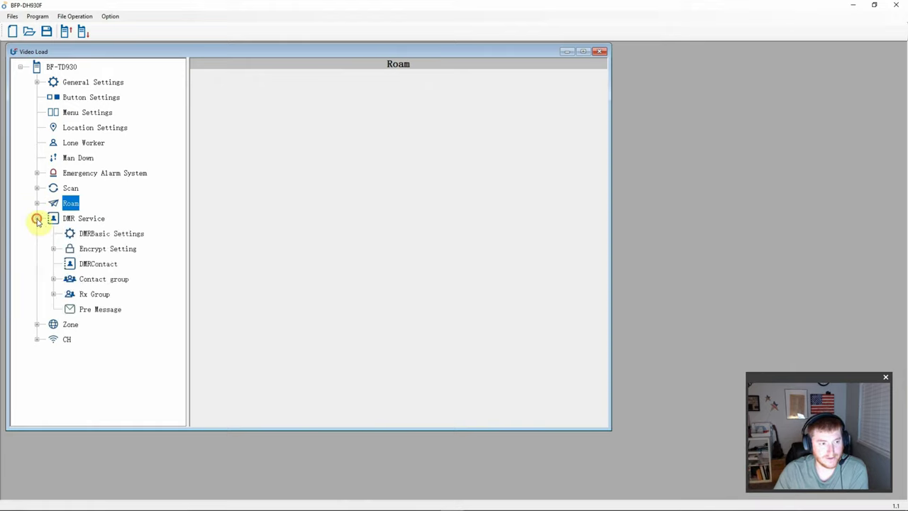
{"action": "left_click", "coordinate": [117, 239]}
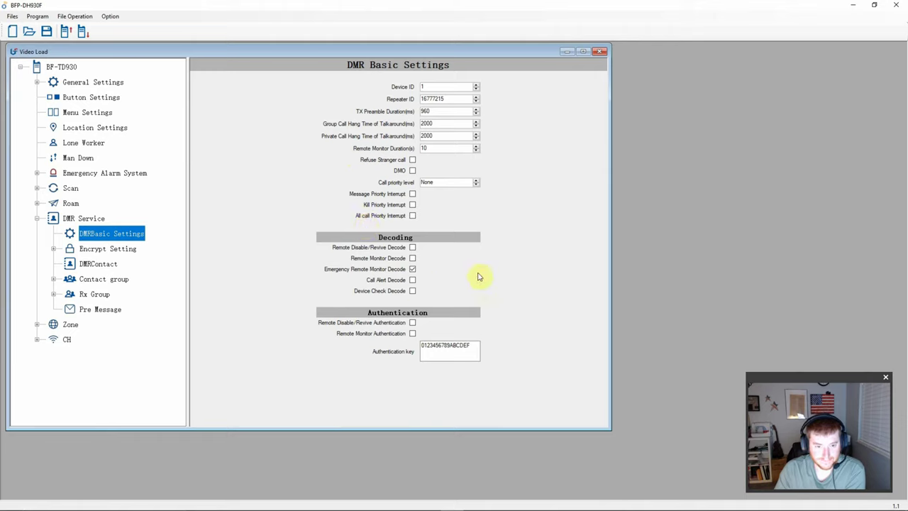
Step: Review the Encrypt Setting page and its basic, ARC4 and AES key lists, and collapse the Encrypt Setting branch
{"action": "left_click", "coordinate": [53, 248]}
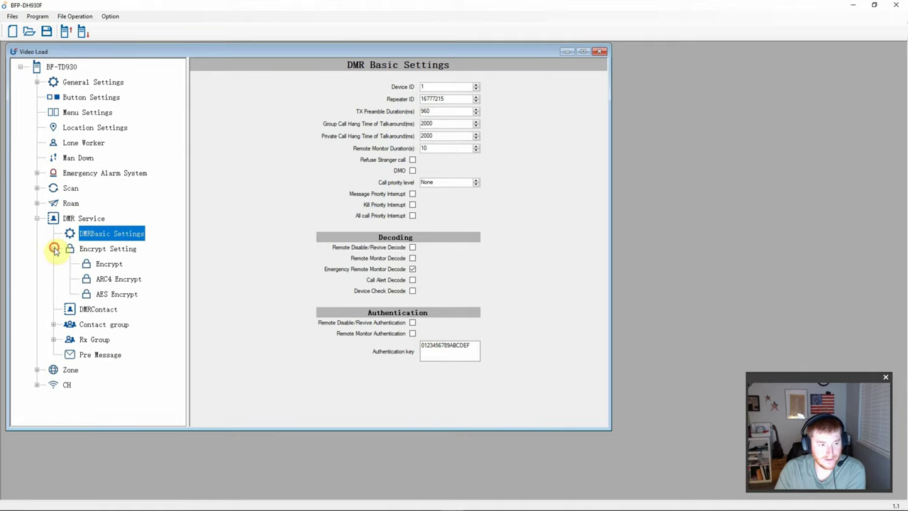
{"action": "left_click", "coordinate": [107, 251]}
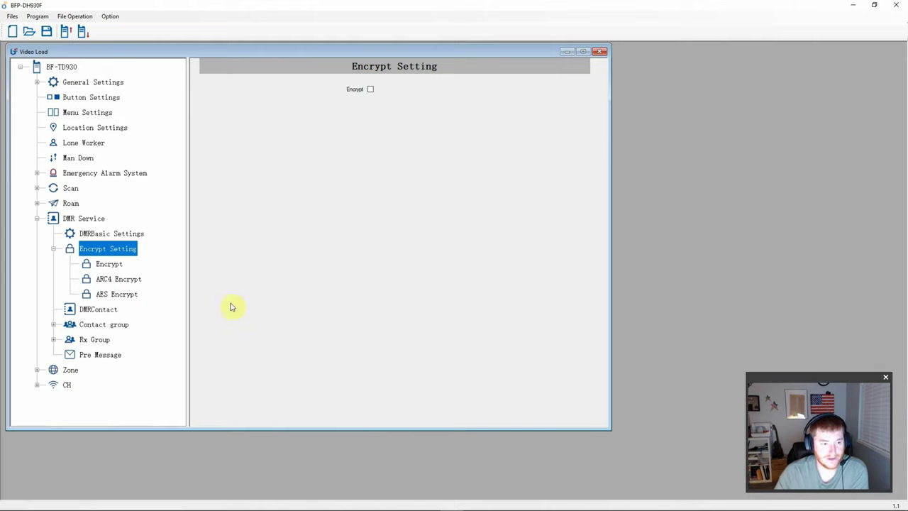
{"action": "left_click", "coordinate": [110, 266]}
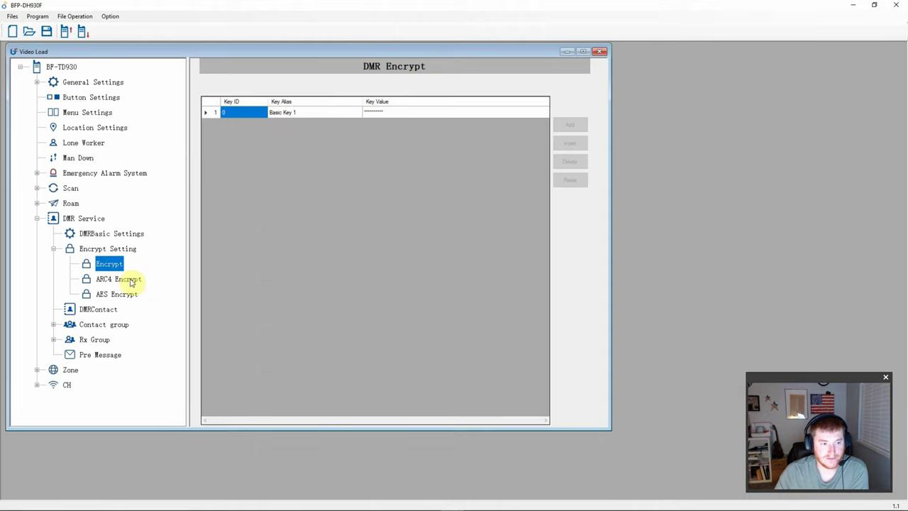
{"action": "left_click", "coordinate": [131, 282]}
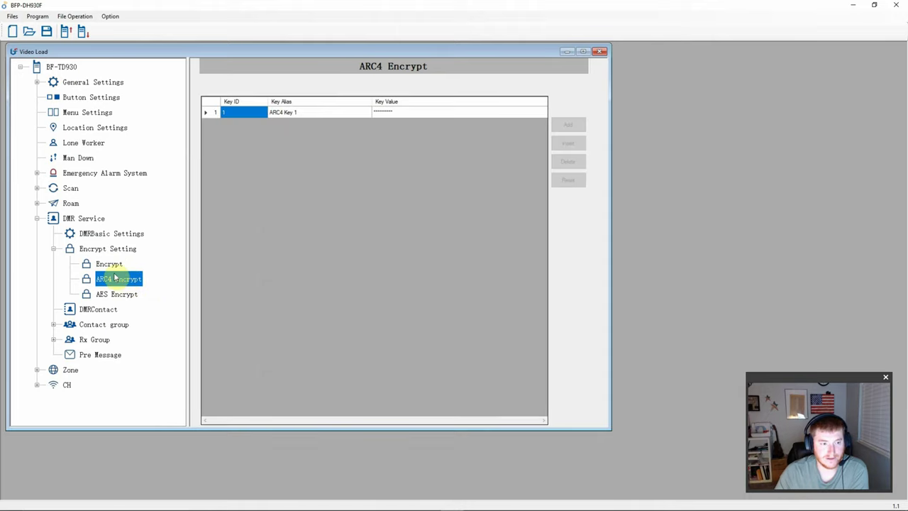
{"action": "left_click", "coordinate": [110, 264]}
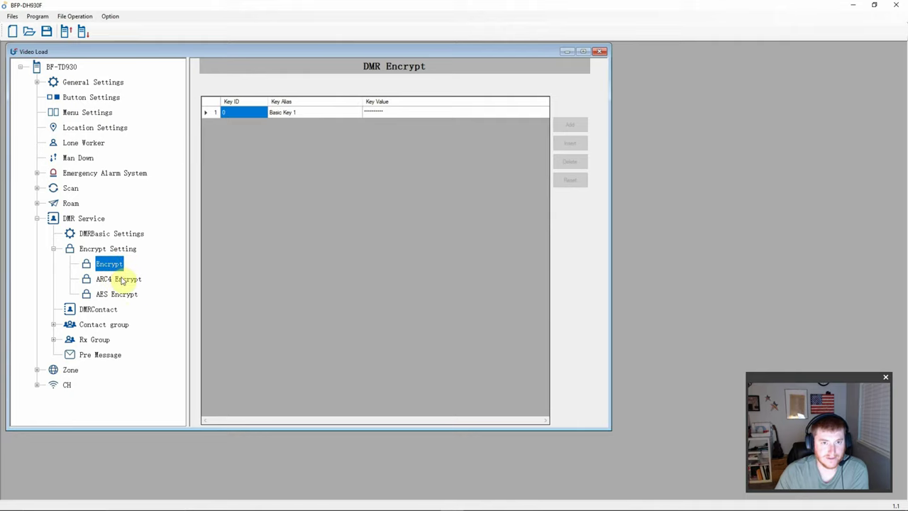
{"action": "left_click", "coordinate": [122, 281]}
{"action": "left_click", "coordinate": [120, 298]}
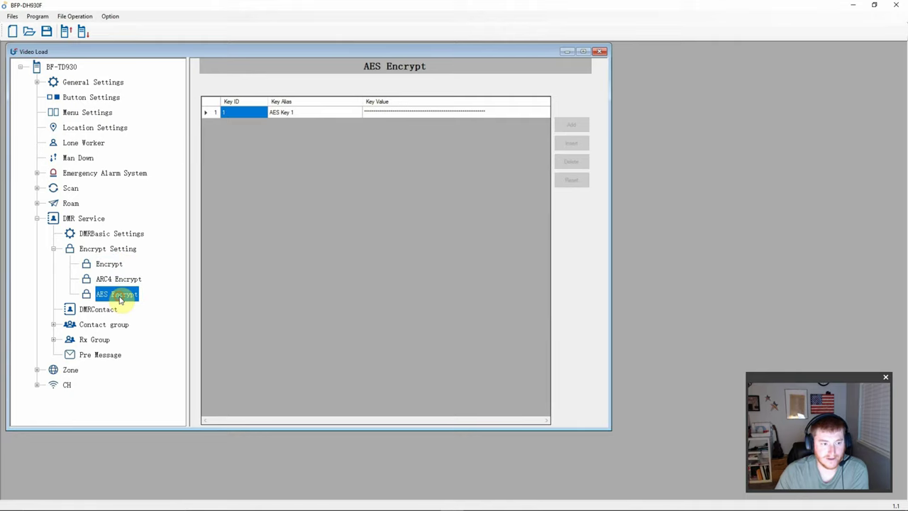
{"action": "left_click", "coordinate": [54, 250]}
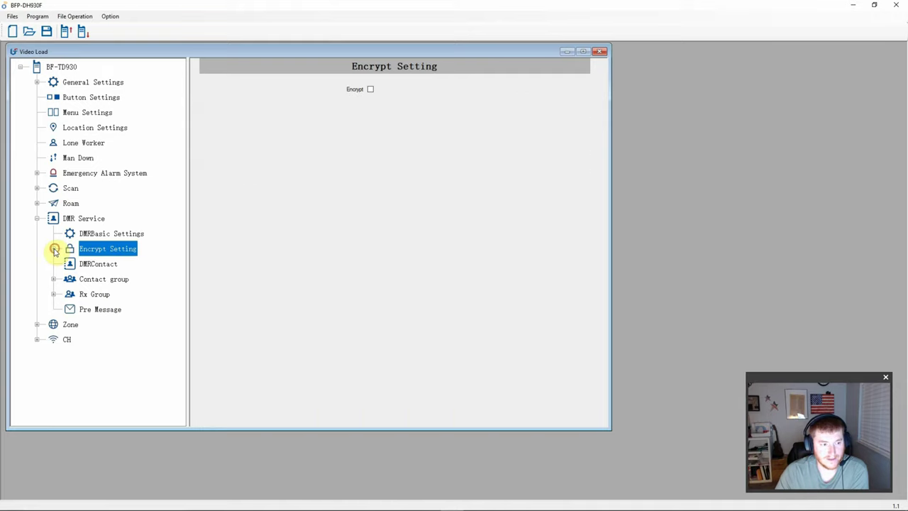
Step: Review the DMR contact list and the members of the Top Contacts and Simplex contact groups
{"action": "left_click", "coordinate": [87, 265]}
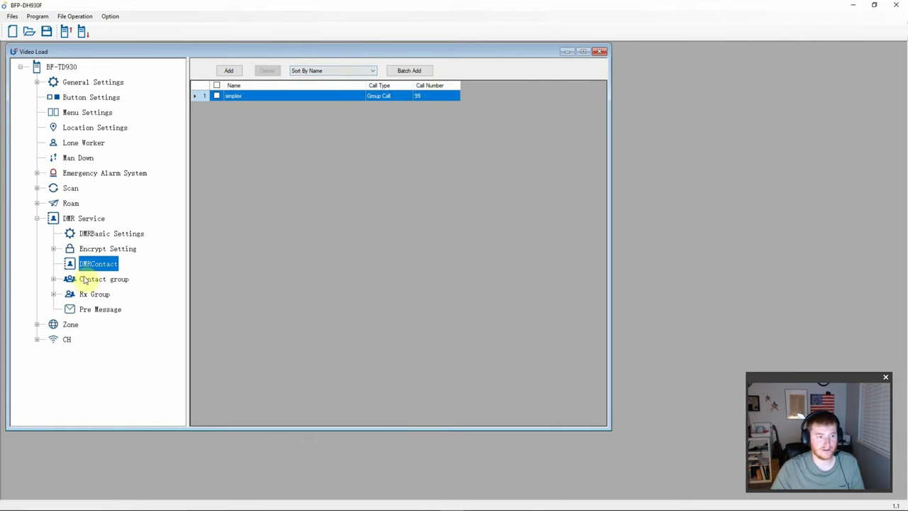
{"action": "left_click", "coordinate": [53, 279]}
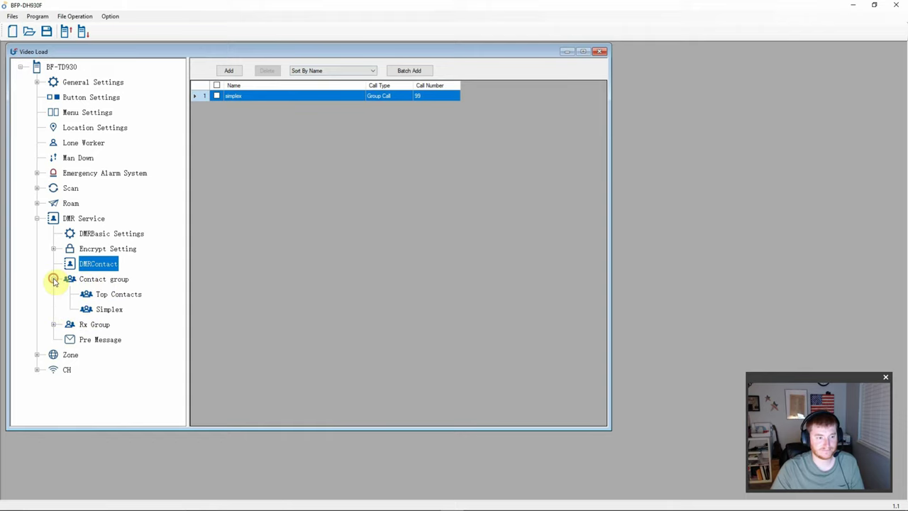
{"action": "left_click", "coordinate": [112, 283]}
{"action": "left_click", "coordinate": [119, 295]}
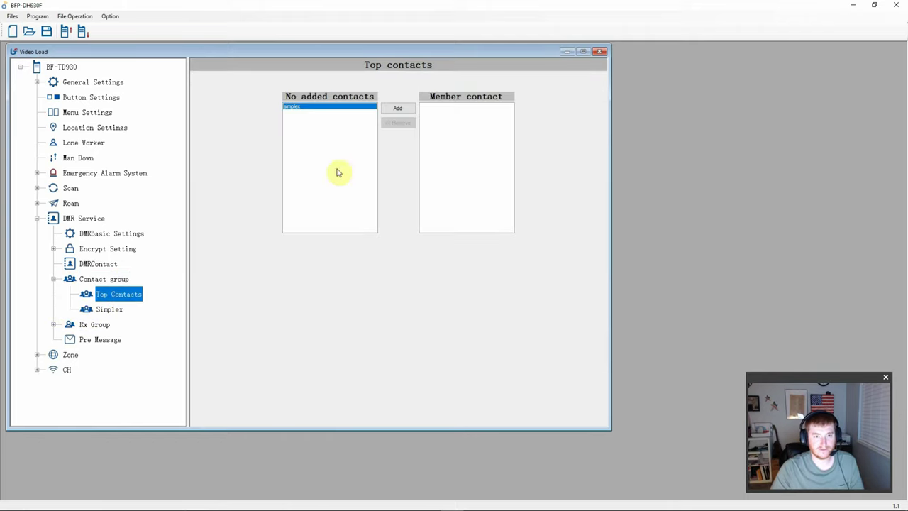
{"action": "left_click", "coordinate": [110, 311]}
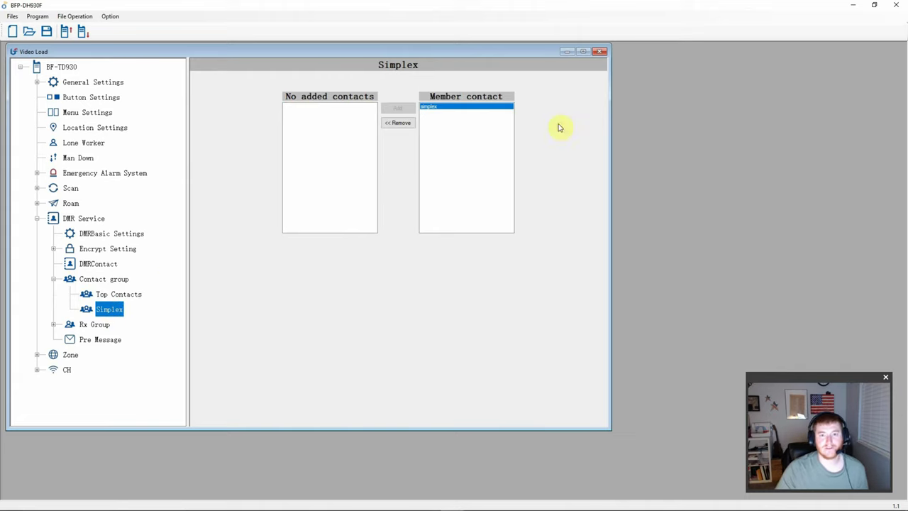
{"action": "left_click", "coordinate": [54, 279]}
Step: Expand Rx Group, examine the member groups of Rx Group1 and collapse the branch again
{"action": "left_click", "coordinate": [53, 294]}
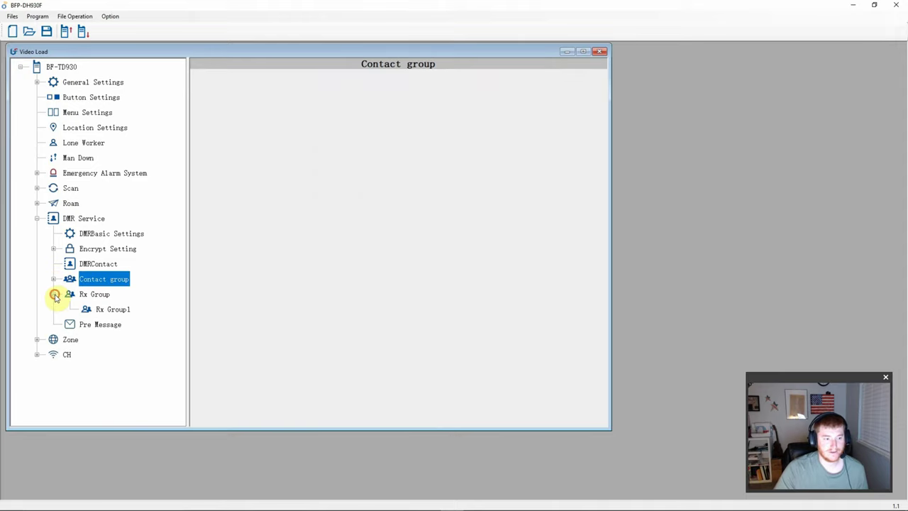
{"action": "left_click", "coordinate": [103, 297]}
{"action": "left_click", "coordinate": [105, 309]}
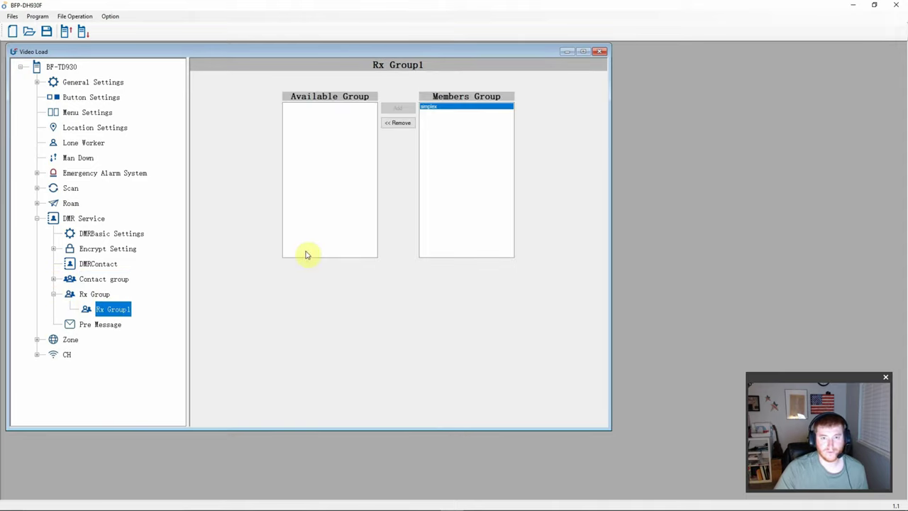
{"action": "left_click", "coordinate": [54, 294]}
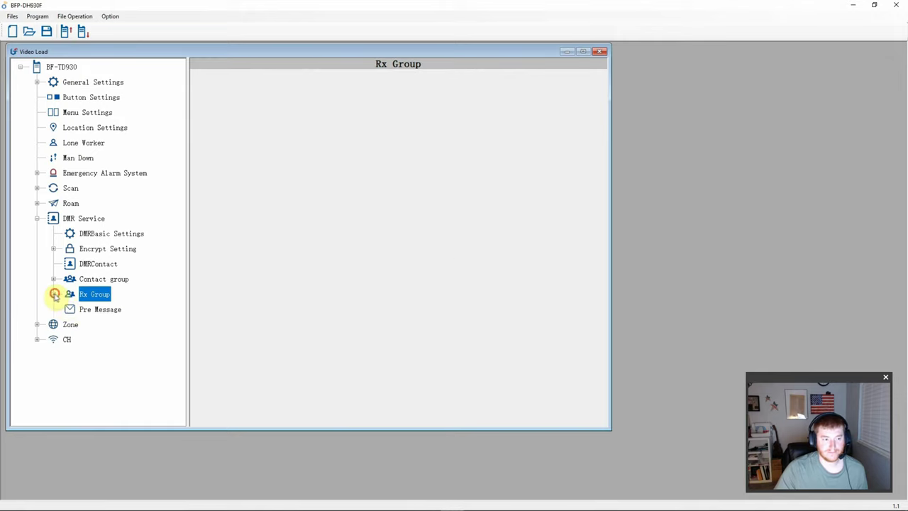
Step: Open Pre Message, try "hi how are you" as the first SMS content entry and discard it
{"action": "left_click", "coordinate": [103, 312]}
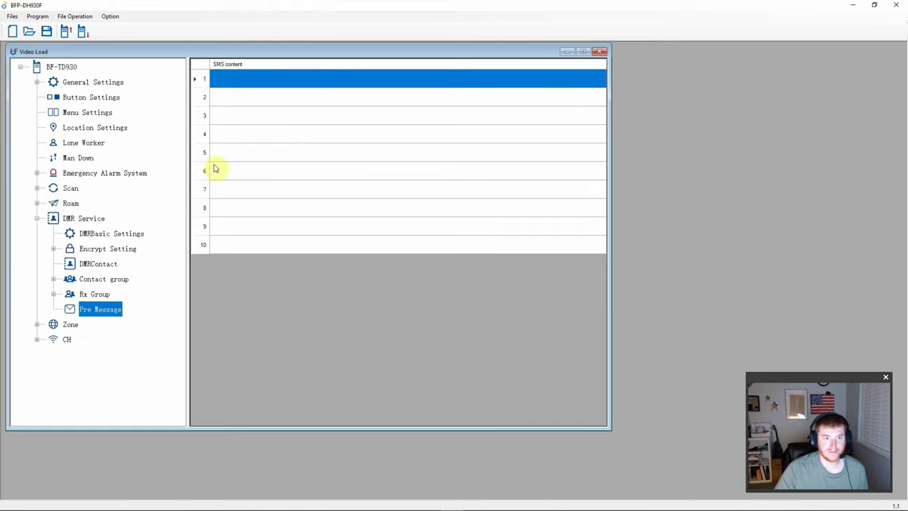
{"action": "left_click", "coordinate": [236, 80]}
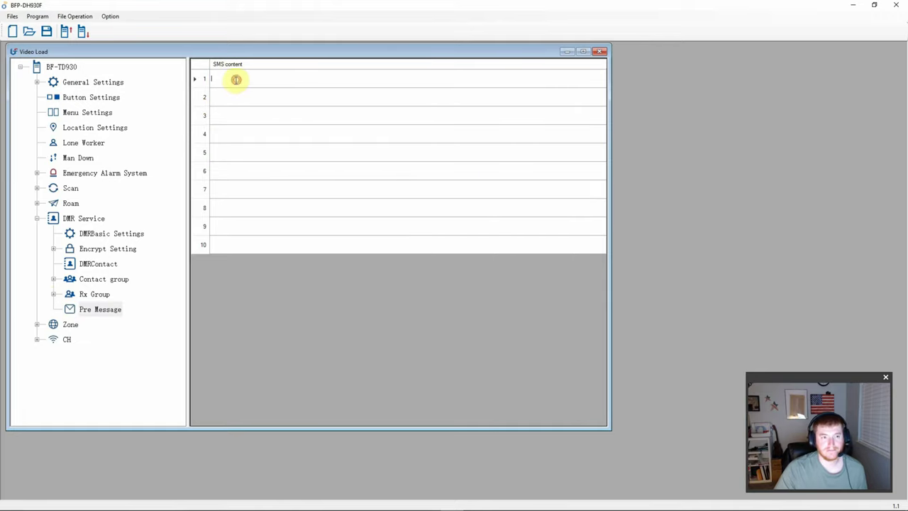
{"action": "type", "text": "hi how are you"}
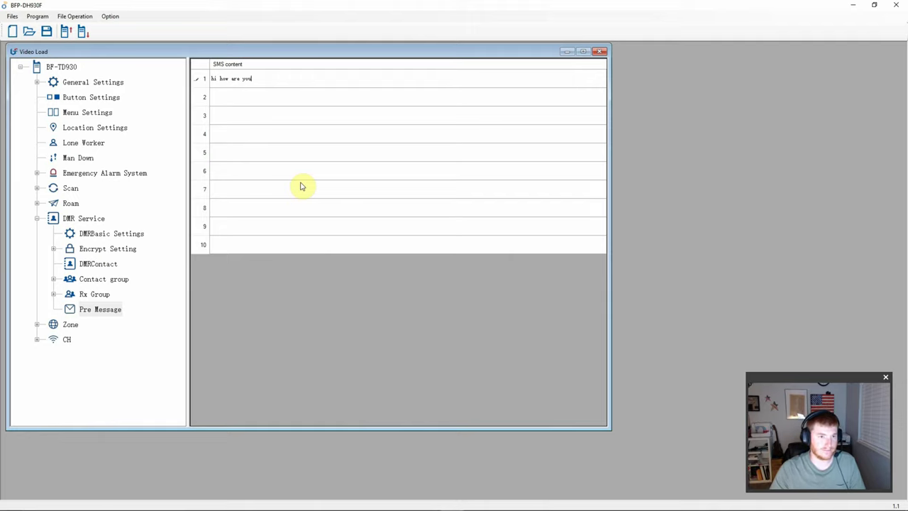
{"action": "key", "text": "Escape"}
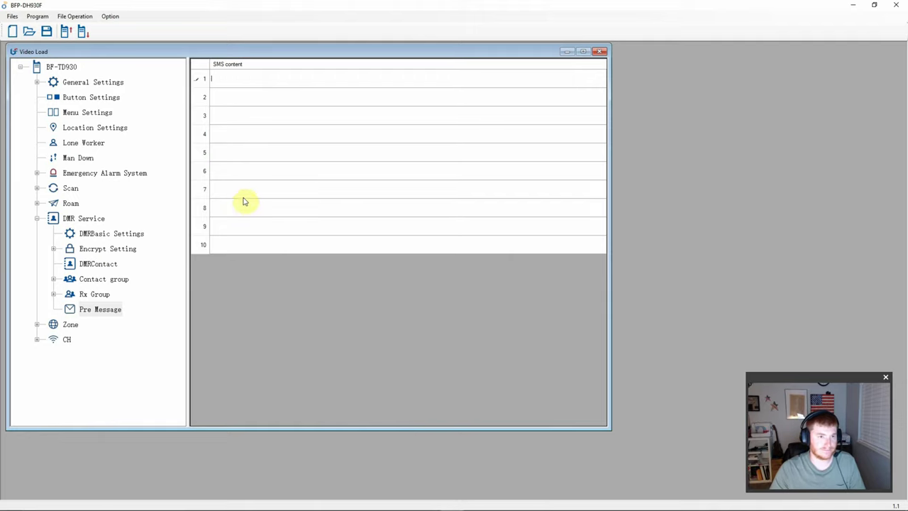
Step: Review the member channels of the Analog, Digital and Dig/Analog zones, and collapse the Zone branch
{"action": "left_click", "coordinate": [37, 324]}
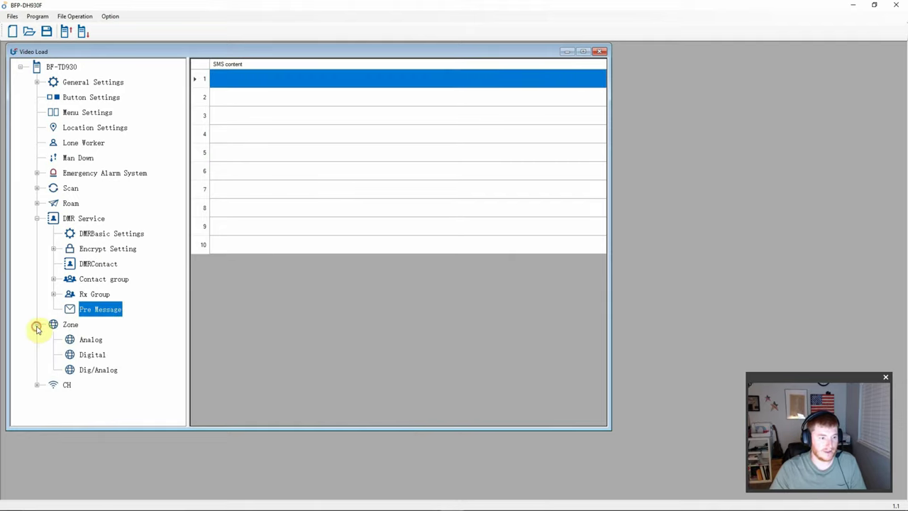
{"action": "left_click", "coordinate": [92, 339]}
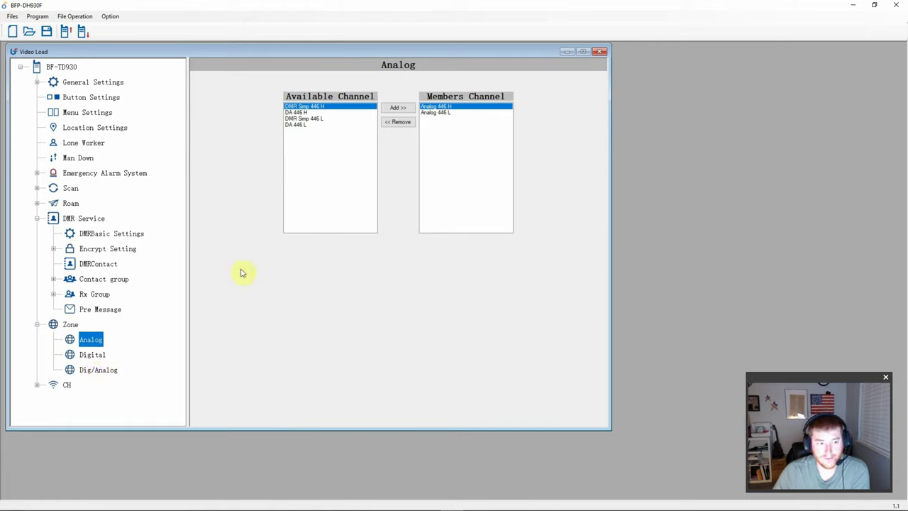
{"action": "left_click", "coordinate": [101, 355]}
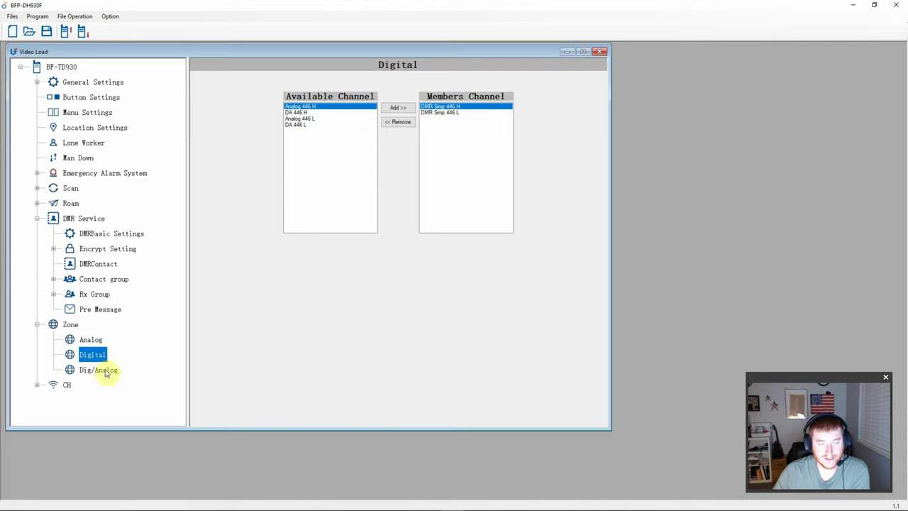
{"action": "left_click", "coordinate": [107, 372]}
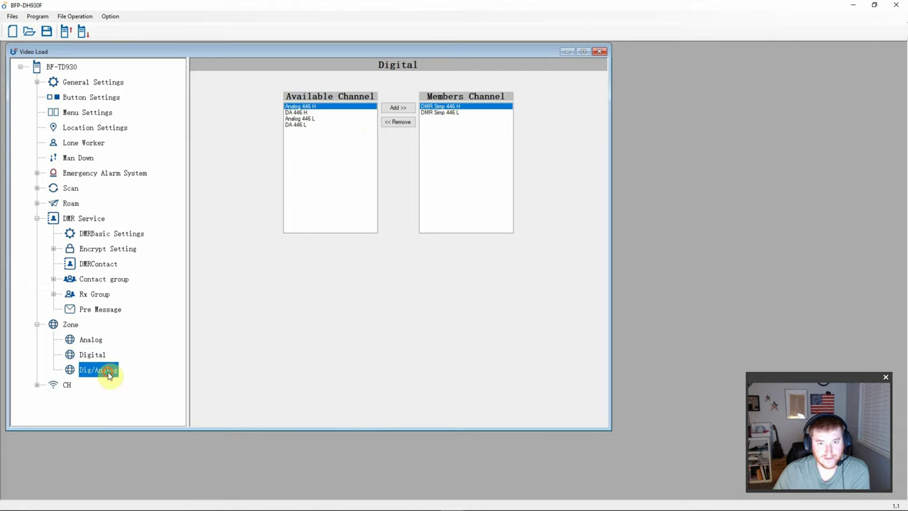
{"action": "left_click", "coordinate": [38, 326]}
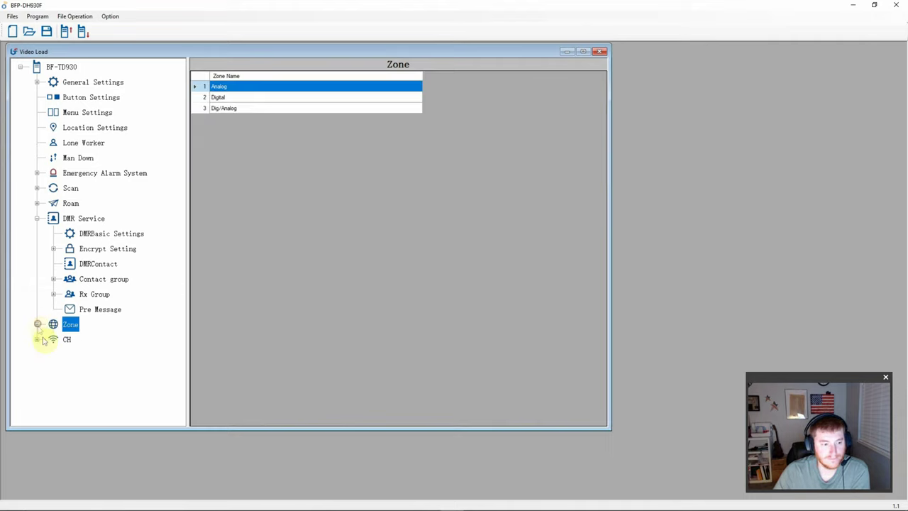
Step: Open the DMR Simp 446 H channel under Digital CH and widen the Video Load window
{"action": "left_click", "coordinate": [36, 339]}
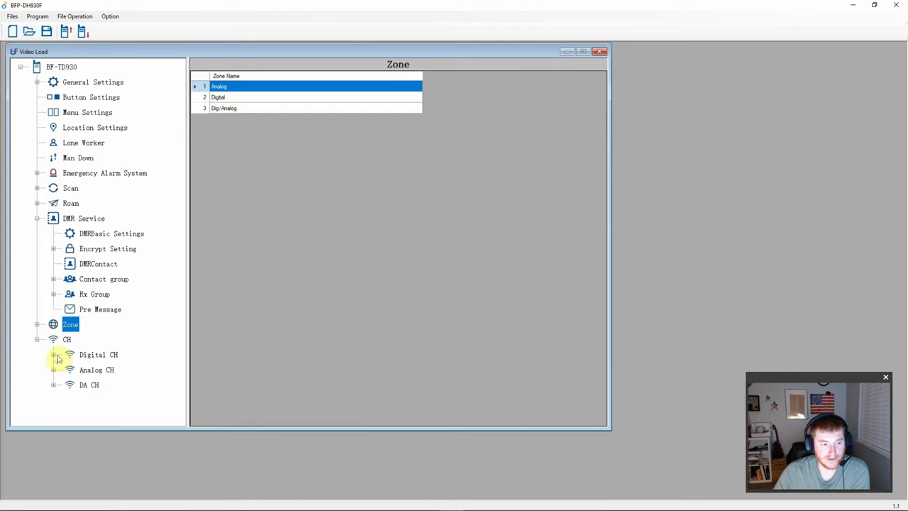
{"action": "left_click", "coordinate": [53, 354]}
{"action": "left_click", "coordinate": [92, 356]}
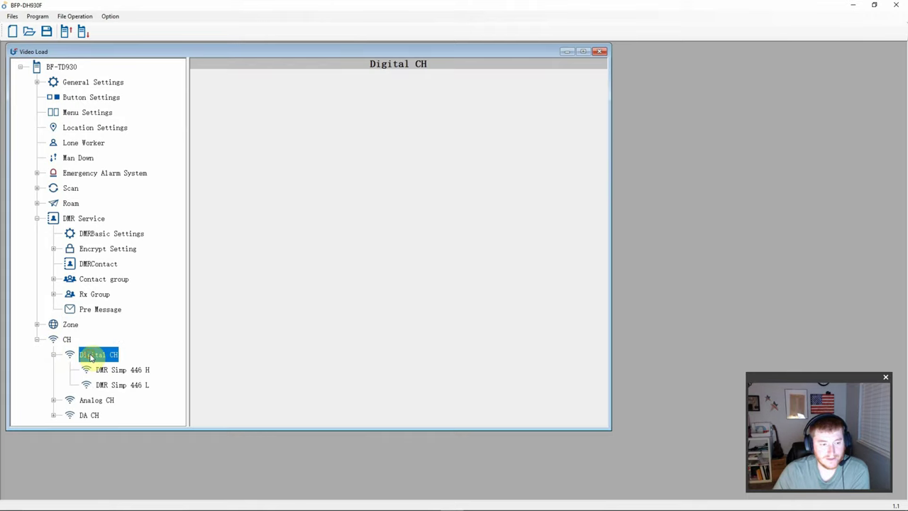
{"action": "left_click", "coordinate": [124, 371]}
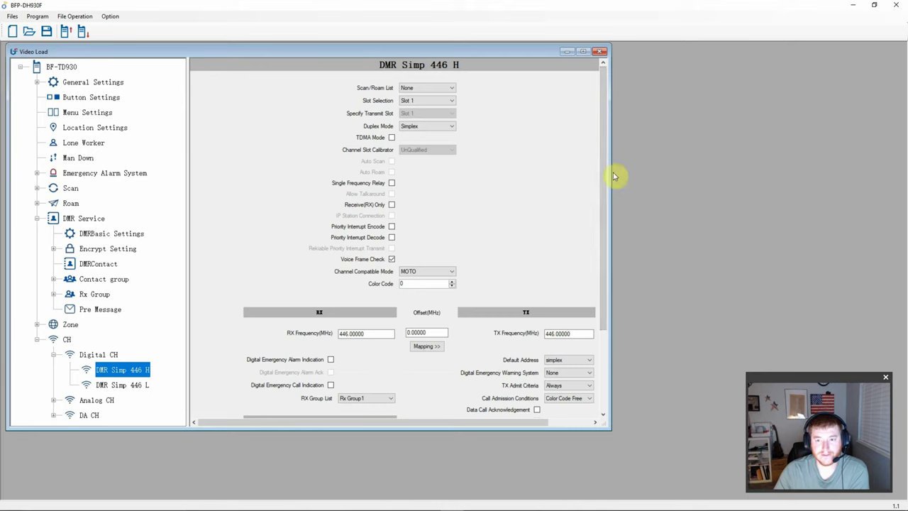
{"action": "left_click_drag", "start_coordinate": [612, 174], "coordinate": [645, 174]}
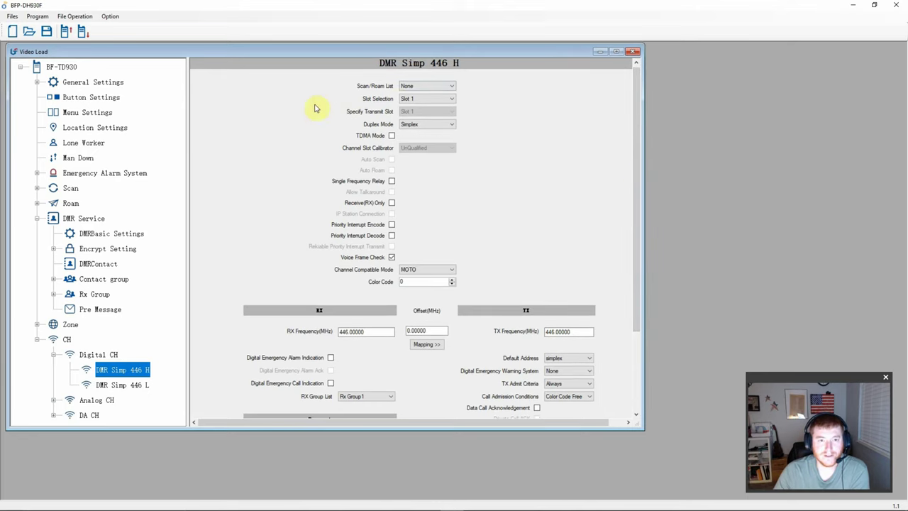
Step: Examine the Duplex Mode and Scan/Roam List choices for the DMR Simp 446 H channel
{"action": "left_click", "coordinate": [453, 124]}
{"action": "left_click", "coordinate": [452, 124]}
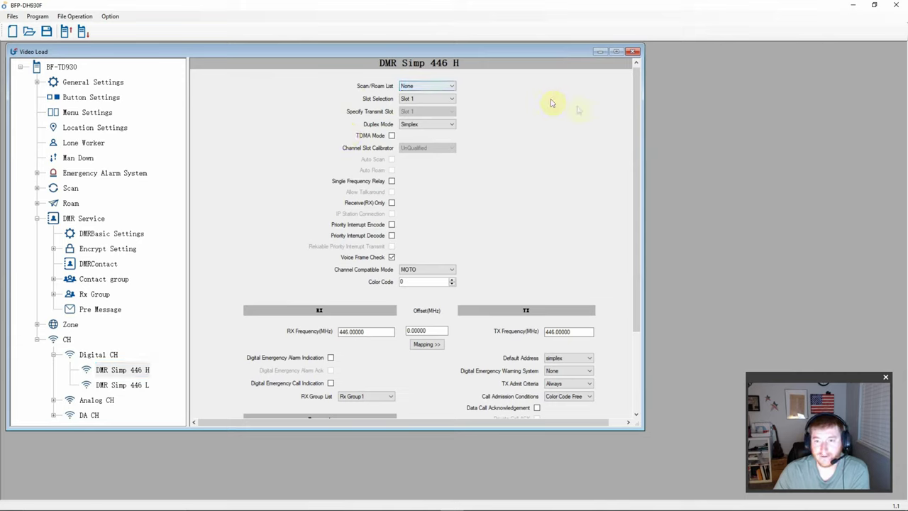
{"action": "left_click", "coordinate": [451, 86]}
{"action": "left_click", "coordinate": [451, 86]}
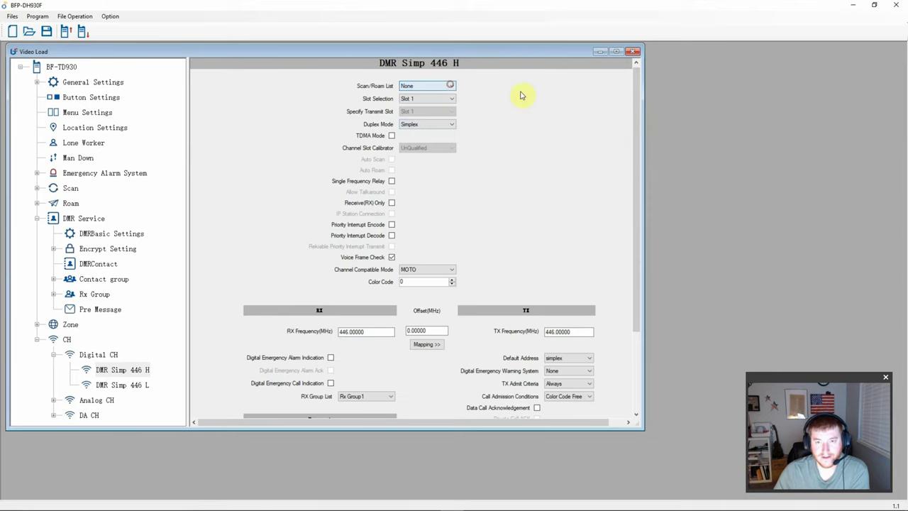
Step: Enable TDMA Mode for the DMR Simp 446 H channel and check its Channel Slot Calibrator choices
{"action": "left_click_drag", "start_coordinate": [641, 106], "coordinate": [638, 140]}
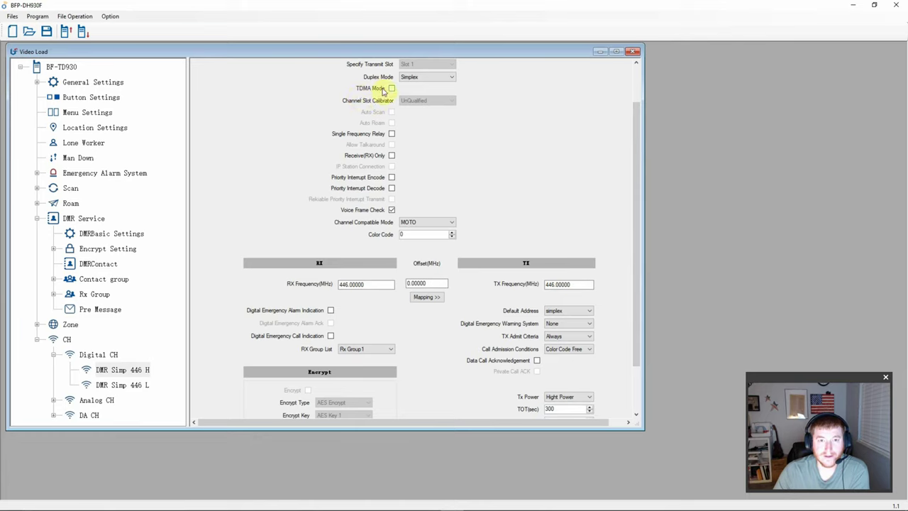
{"action": "left_click", "coordinate": [383, 90]}
{"action": "left_click", "coordinate": [429, 101]}
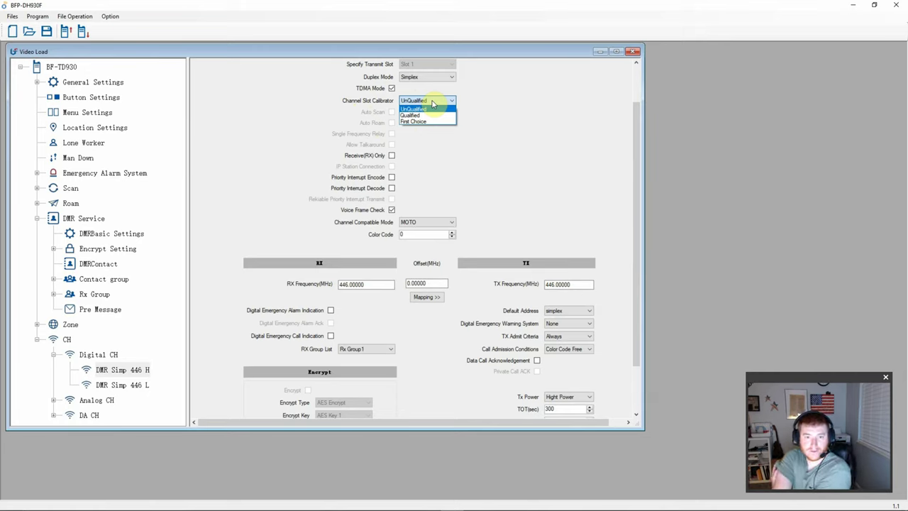
{"action": "left_click", "coordinate": [432, 104]}
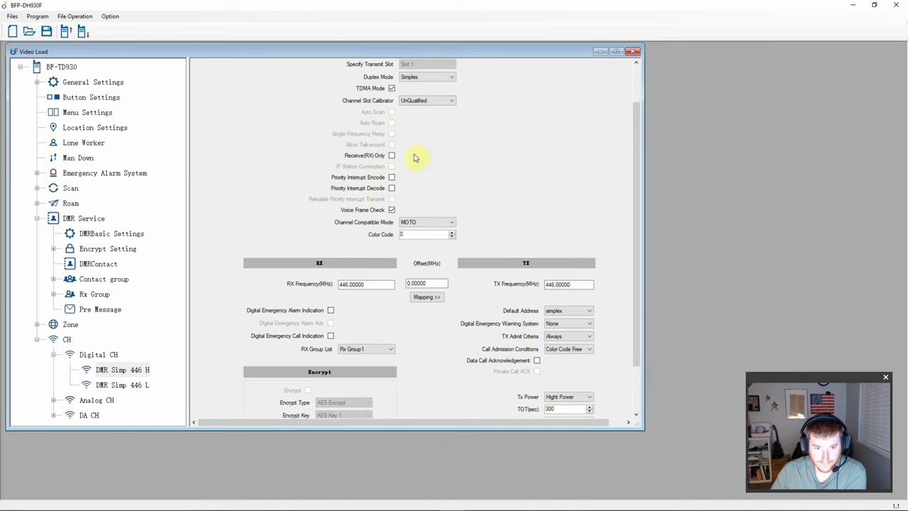
Step: Examine the Channel Compatible Mode choices for the DMR Simp 446 H channel
{"action": "scroll", "coordinate": [415, 167], "scroll_direction": "down", "scroll_amount": 1}
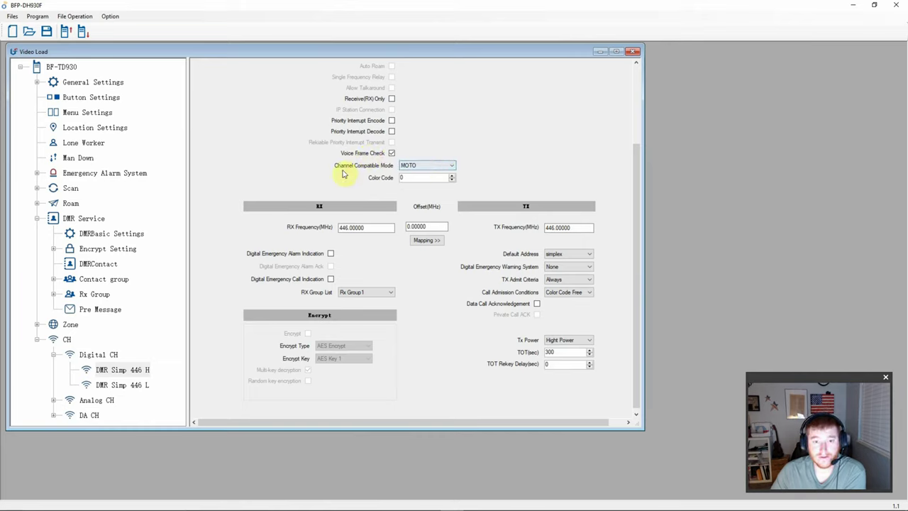
{"action": "left_click", "coordinate": [452, 165]}
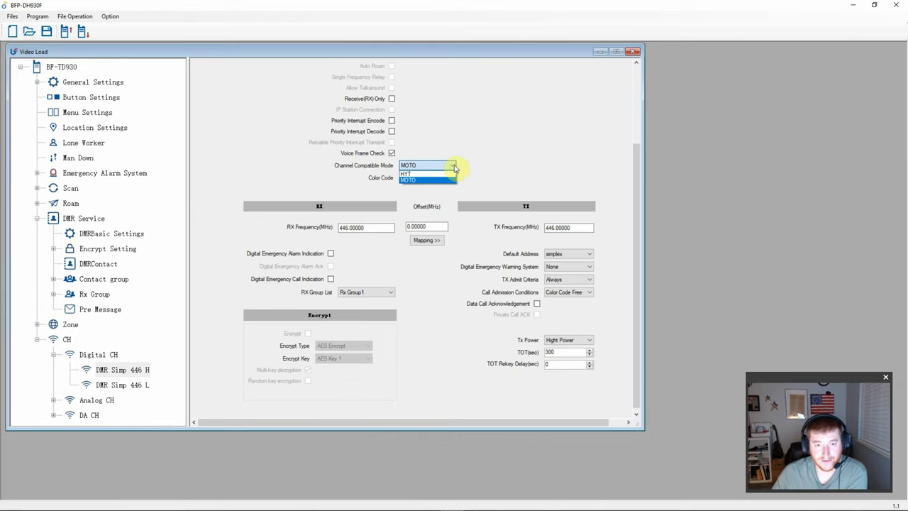
{"action": "left_click", "coordinate": [454, 168]}
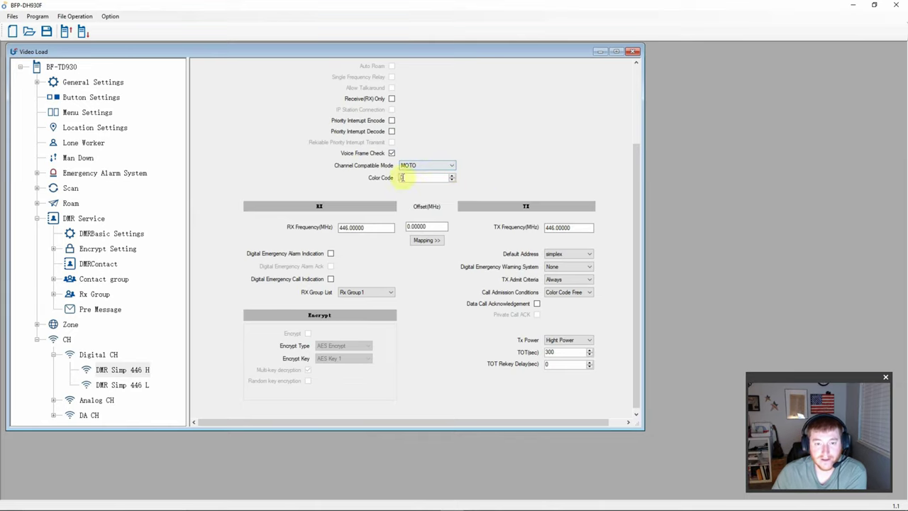
Step: Set the frequency offset to 5 MHz and map it from the RX to the TX frequency
{"action": "scroll", "coordinate": [634, 210], "scroll_direction": "down", "scroll_amount": 1}
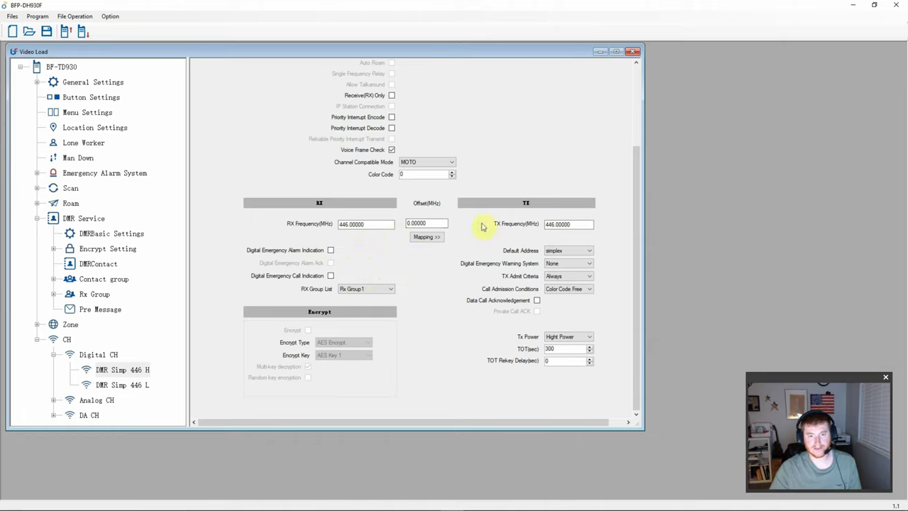
{"action": "left_click_drag", "start_coordinate": [434, 223], "coordinate": [376, 223]}
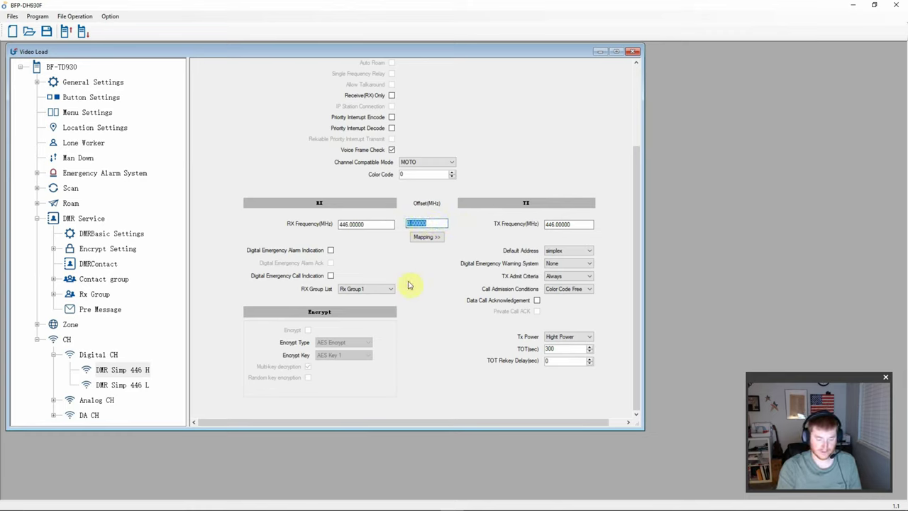
{"action": "type", "text": "5"}
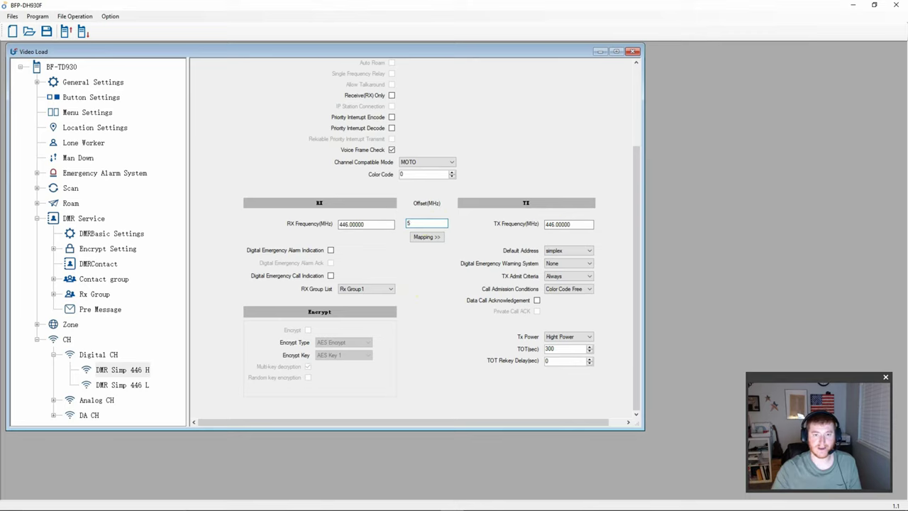
{"action": "key", "text": "Tab"}
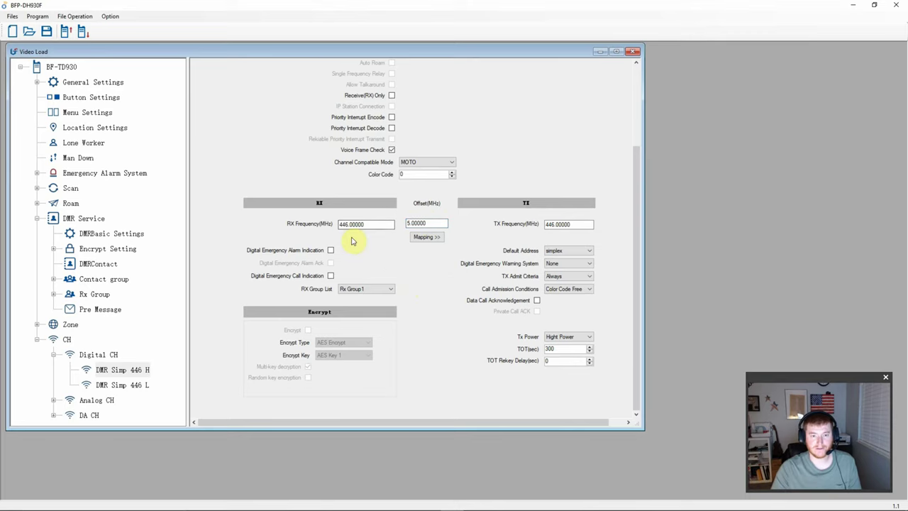
{"action": "left_click", "coordinate": [344, 227]}
{"action": "left_click_drag", "start_coordinate": [339, 226], "coordinate": [381, 225]}
{"action": "type", "text": "445"}
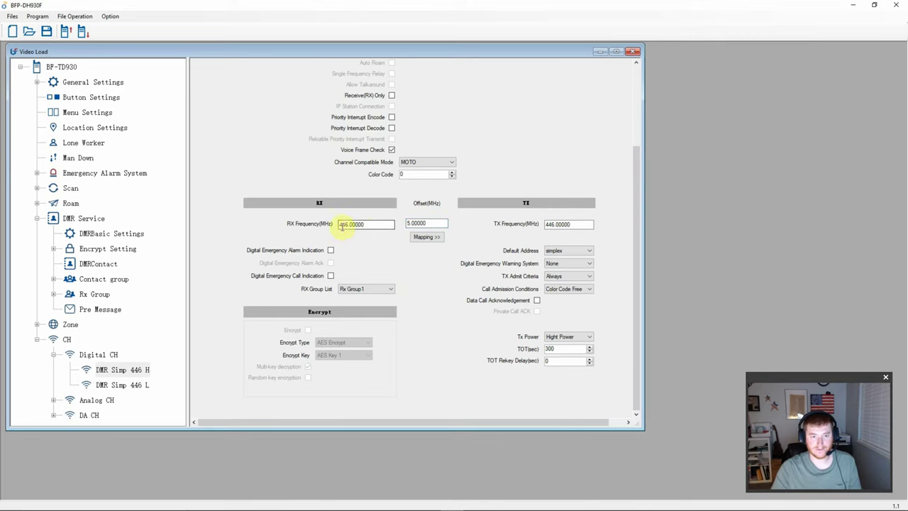
{"action": "left_click", "coordinate": [427, 238]}
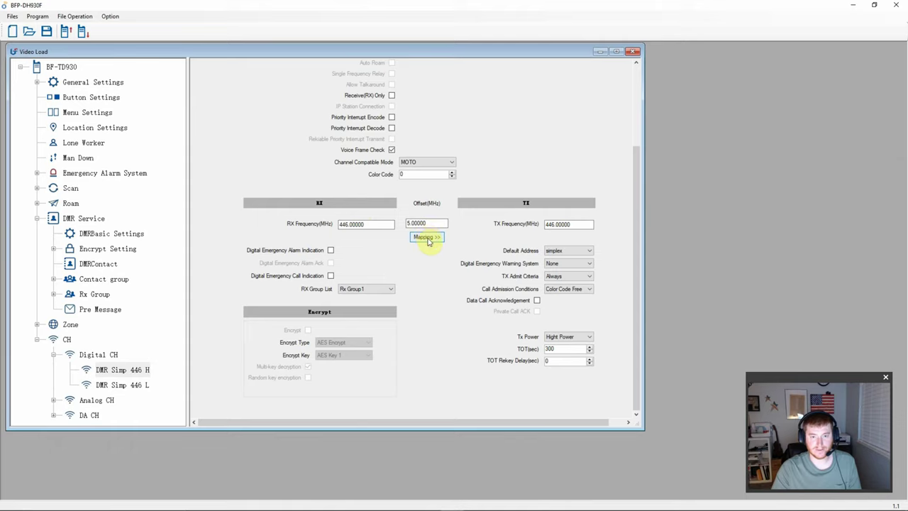
{"action": "left_click", "coordinate": [425, 238]}
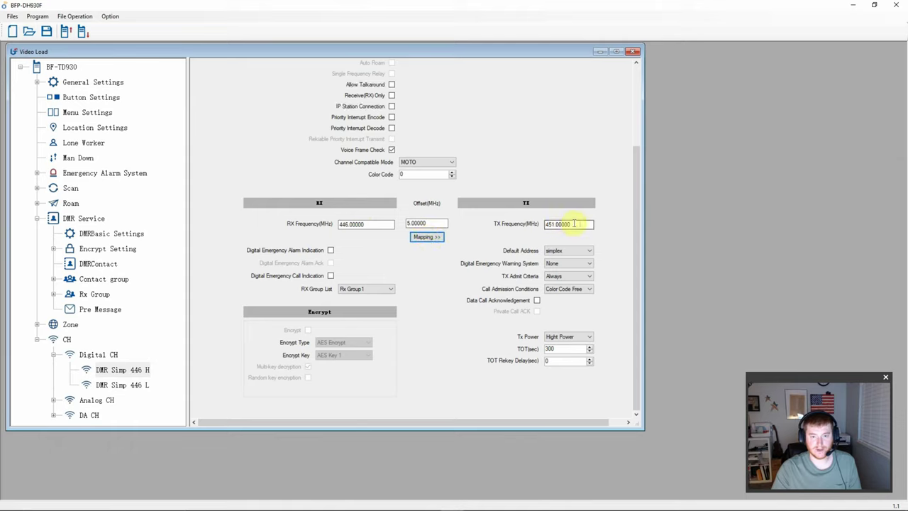
Step: Reset the frequency offset to 0 MHz and map the TX frequency again
{"action": "double_click", "coordinate": [440, 224]}
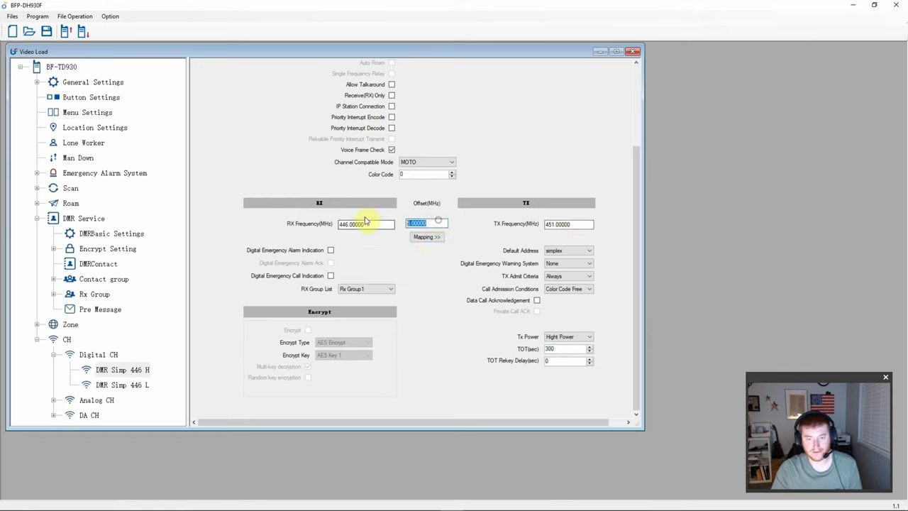
{"action": "type", "text": "0"}
{"action": "left_click", "coordinate": [426, 238]}
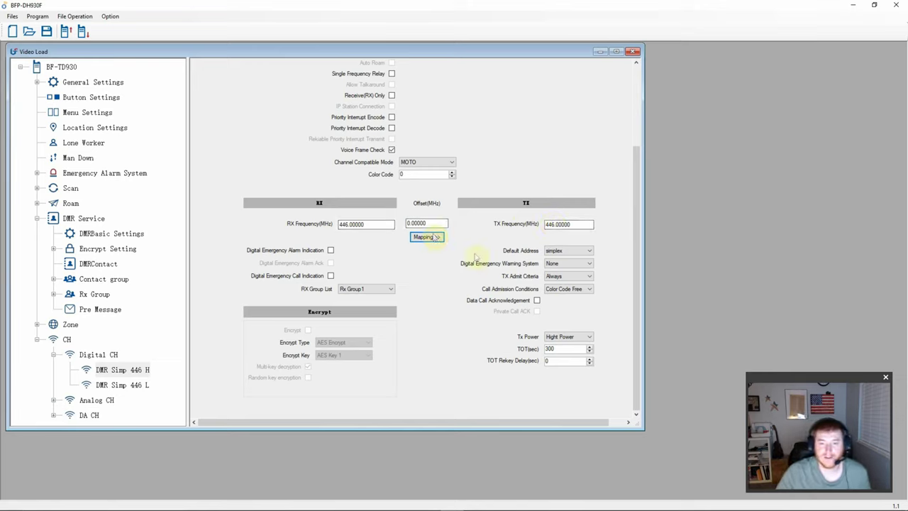
Step: Examine the channel's TX choices for default address, digital emergency warning system, admit criteria, call admission conditions and power
{"action": "left_click", "coordinate": [582, 251]}
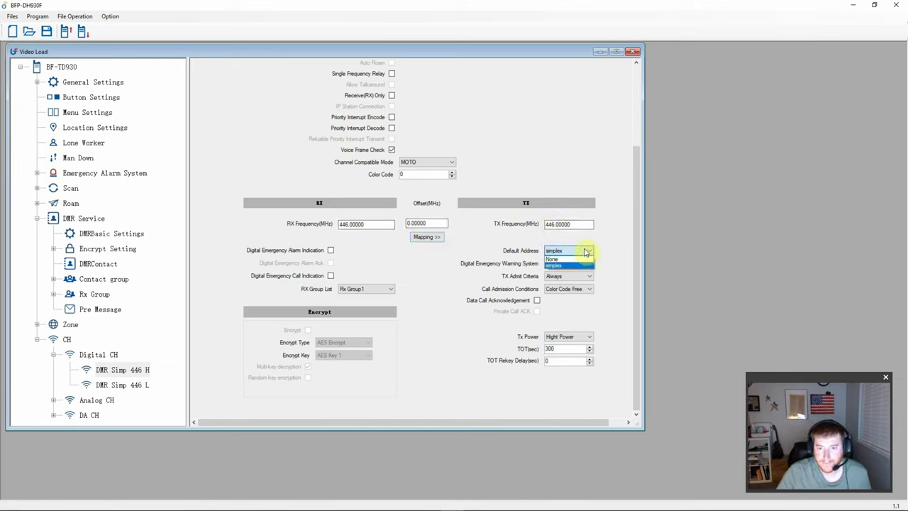
{"action": "left_click", "coordinate": [588, 252]}
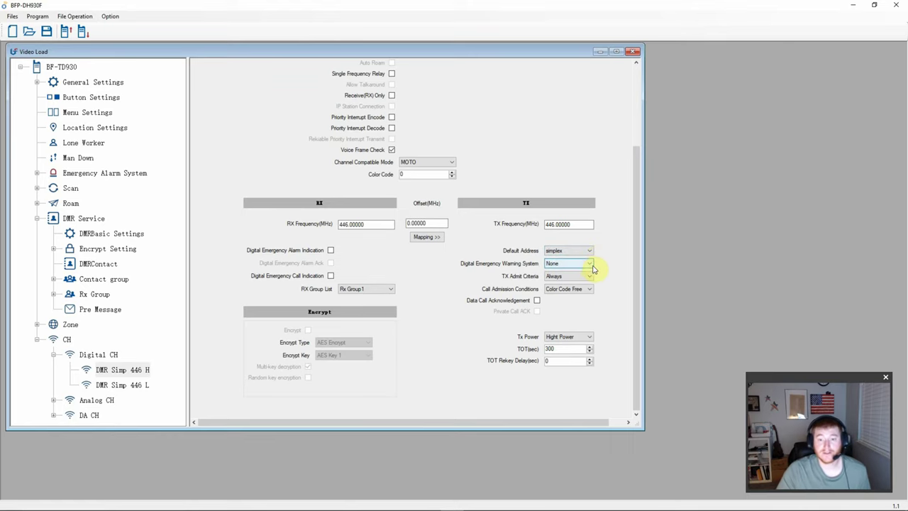
{"action": "left_click", "coordinate": [592, 265]}
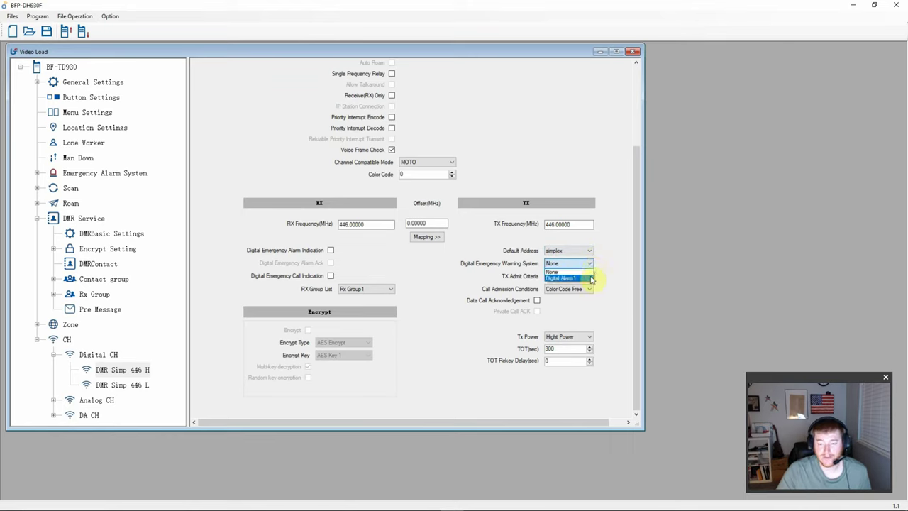
{"action": "left_click", "coordinate": [619, 267]}
{"action": "left_click", "coordinate": [570, 277]}
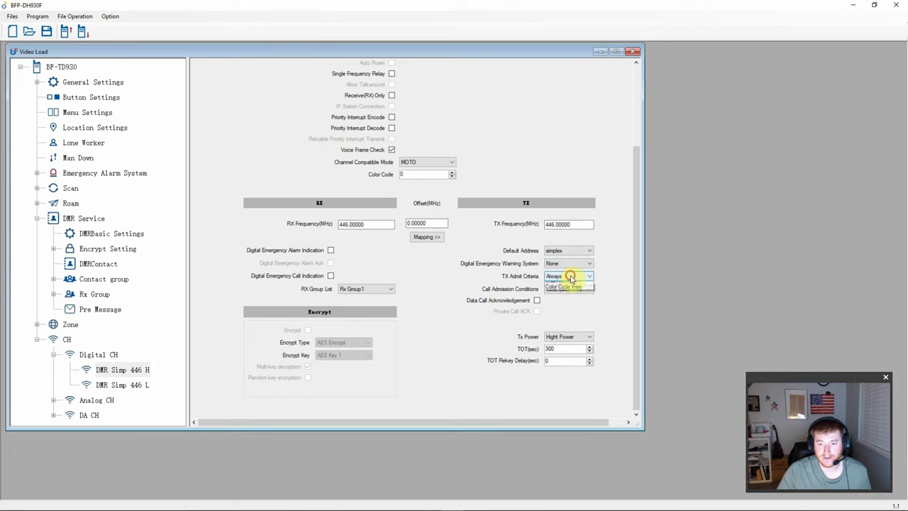
{"action": "left_click", "coordinate": [574, 276]}
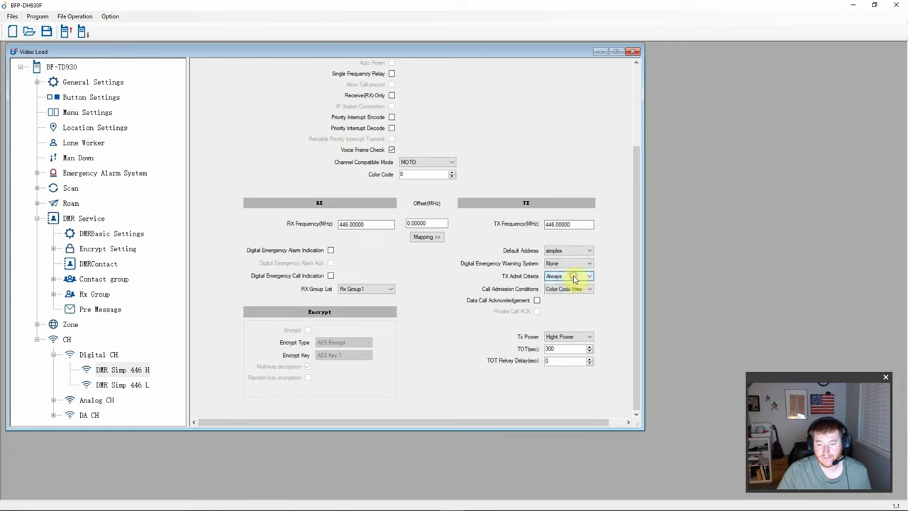
{"action": "left_click", "coordinate": [588, 290]}
{"action": "left_click", "coordinate": [619, 266]}
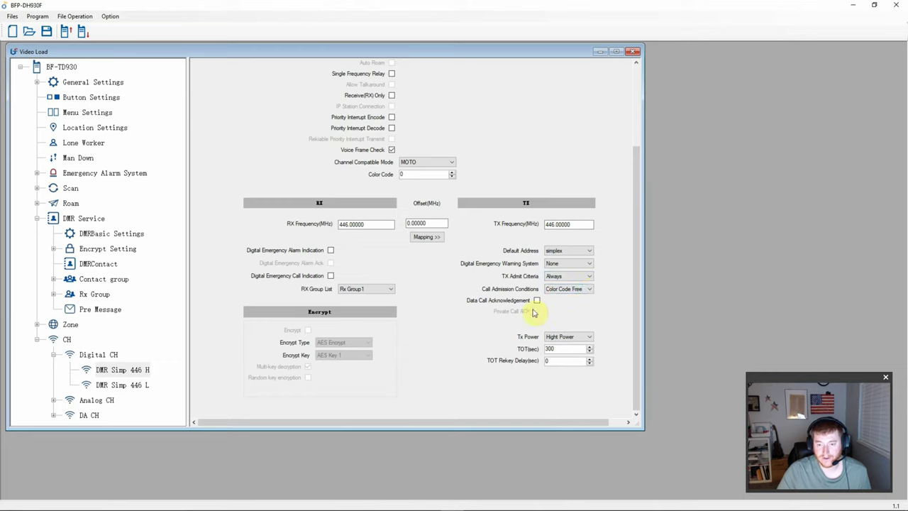
{"action": "left_click", "coordinate": [588, 337]}
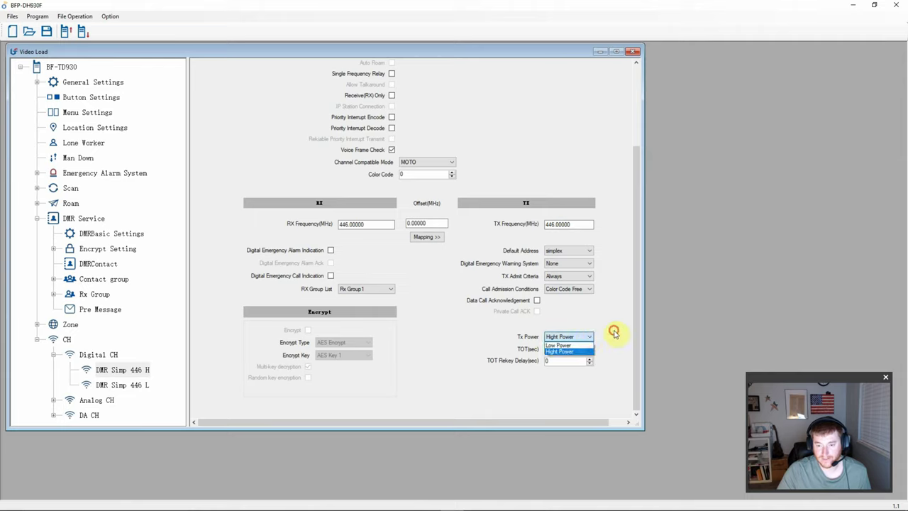
{"action": "left_click", "coordinate": [615, 334]}
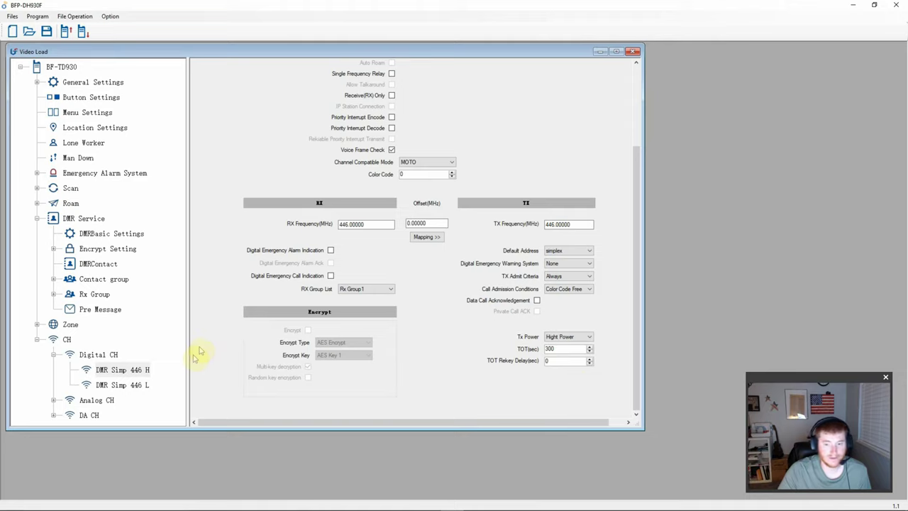
Step: Open the Analog 446 H channel under Analog CH and examine its Scan List and Channel Bandwidth choices
{"action": "left_click", "coordinate": [53, 354]}
{"action": "left_click", "coordinate": [53, 370]}
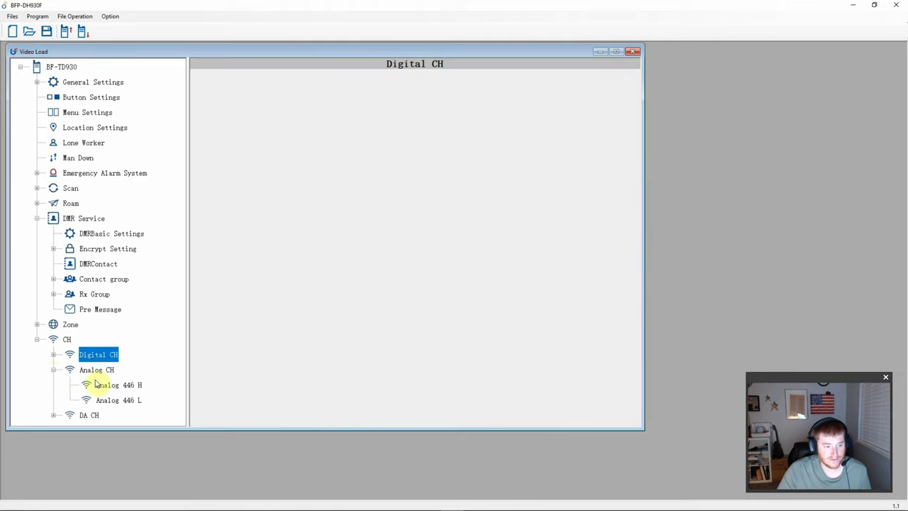
{"action": "left_click", "coordinate": [111, 385]}
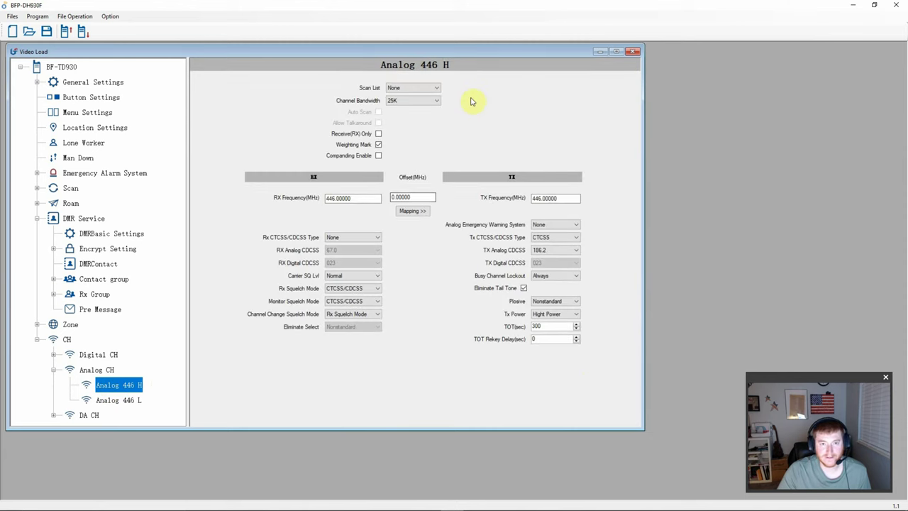
{"action": "left_click", "coordinate": [433, 89]}
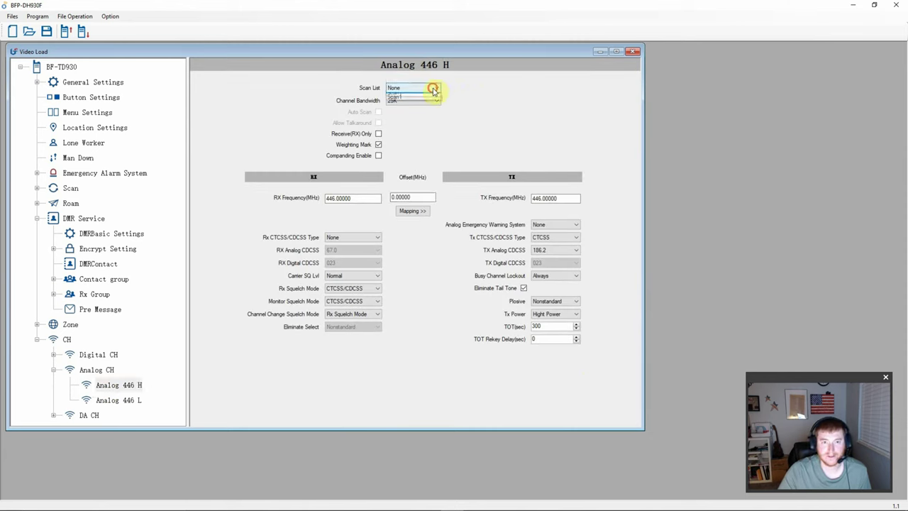
{"action": "left_click", "coordinate": [437, 90]}
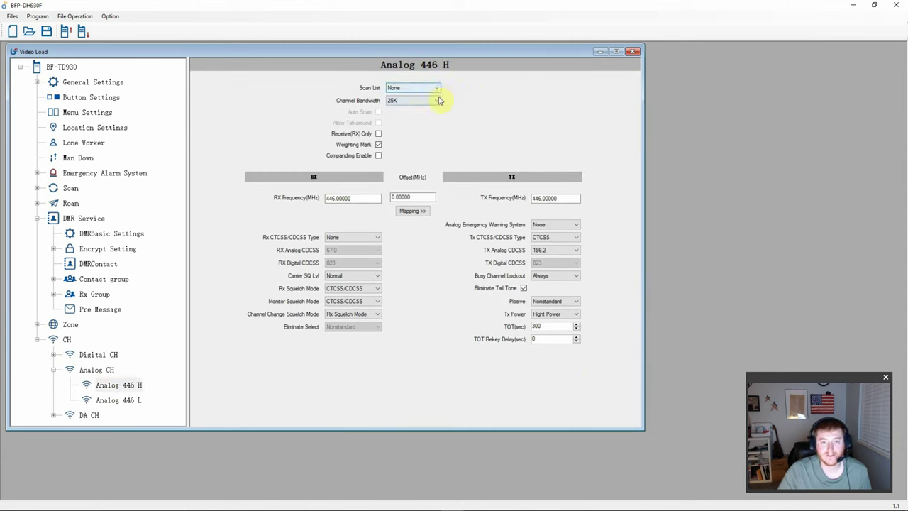
{"action": "left_click", "coordinate": [426, 101]}
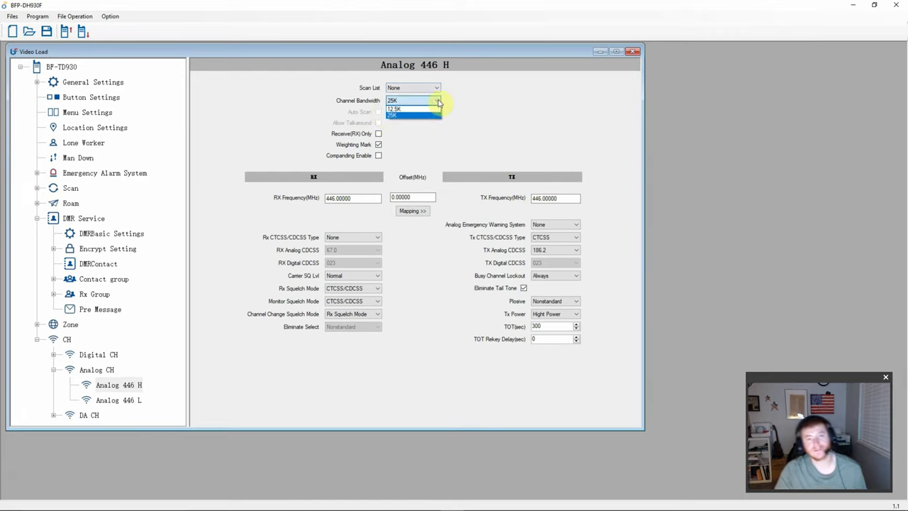
{"action": "left_click", "coordinate": [438, 102]}
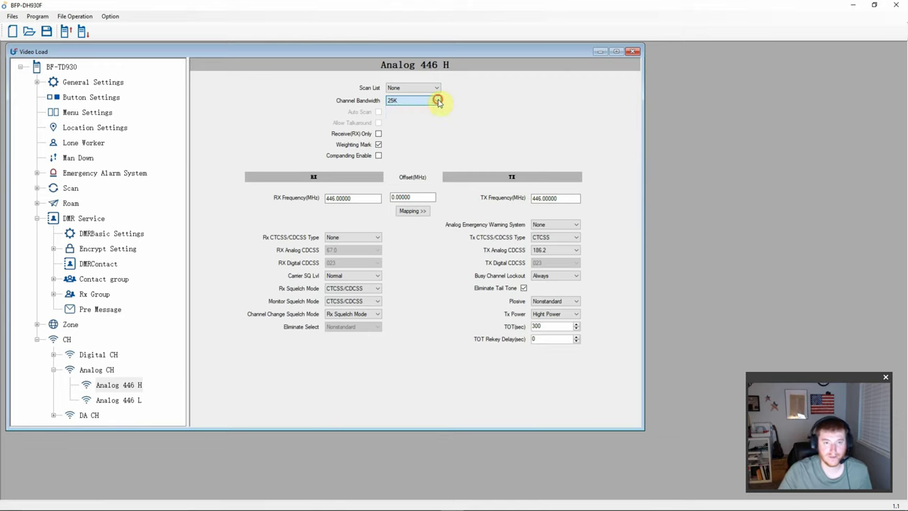
{"action": "left_click", "coordinate": [379, 144]}
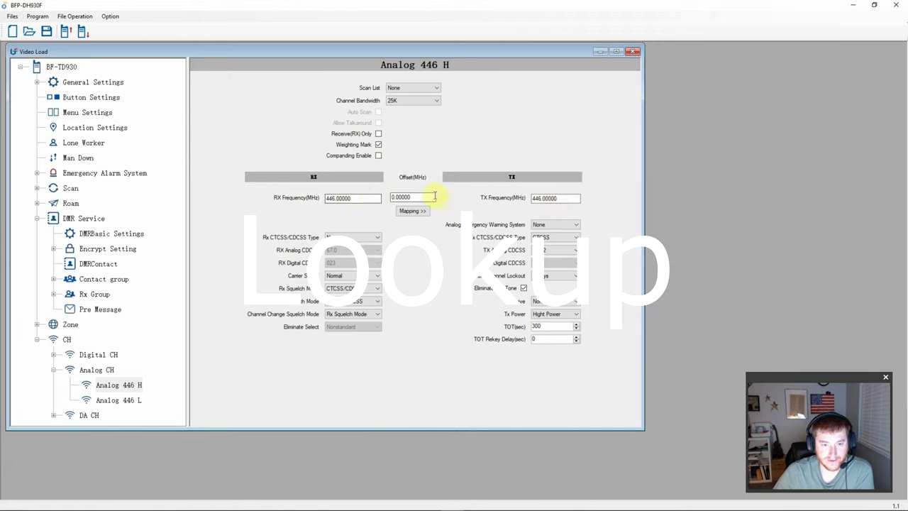
Step: Set the Rx CTCSS/CDCSS Type to CTCSS with an RX analog tone of 79.7
{"action": "left_click", "coordinate": [377, 237]}
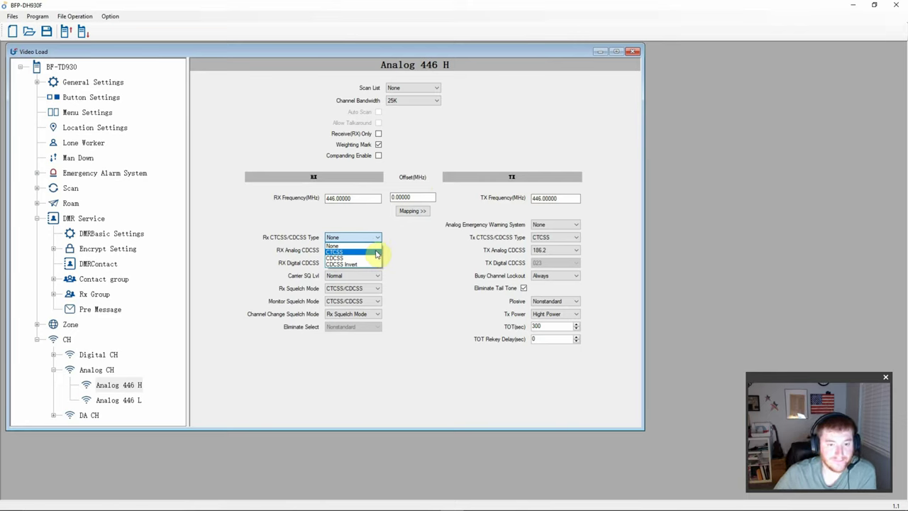
{"action": "left_click", "coordinate": [376, 252]}
{"action": "left_click", "coordinate": [376, 251]}
{"action": "left_click", "coordinate": [359, 291]}
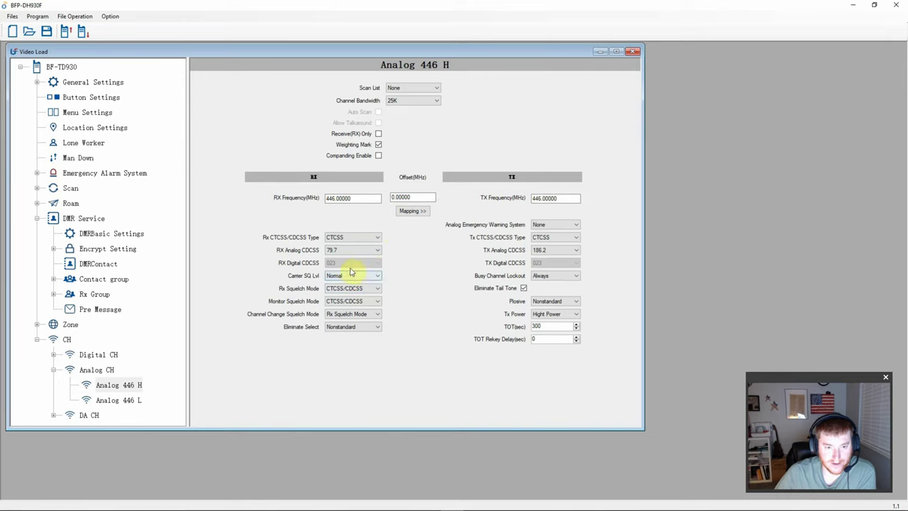
Step: Change the Rx CTCSS/CDCSS Type to CDCSS with RX digital code 032
{"action": "left_click", "coordinate": [374, 239]}
{"action": "left_click", "coordinate": [374, 260]}
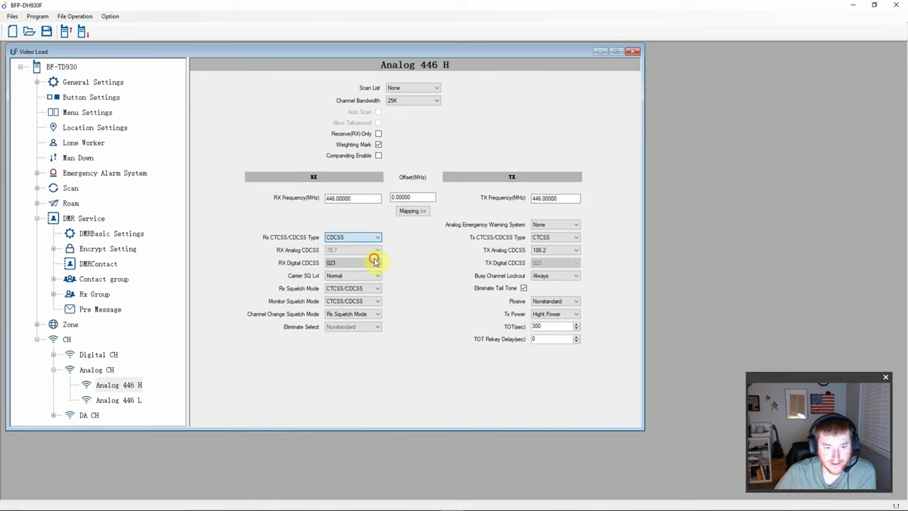
{"action": "left_click", "coordinate": [374, 262]}
{"action": "left_click", "coordinate": [362, 300]}
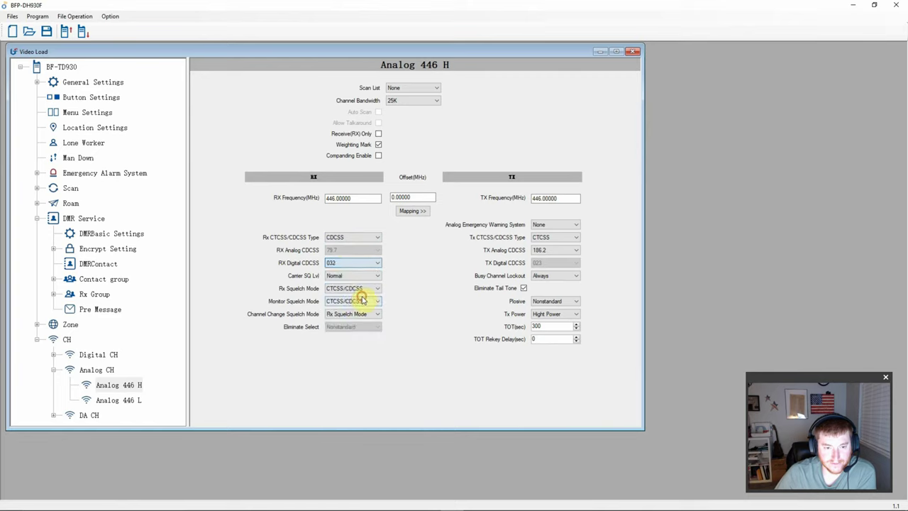
Step: Examine the Carrier SQ Lvl and Rx Squelch Mode choices of the Analog 446 H channel
{"action": "left_click", "coordinate": [371, 277]}
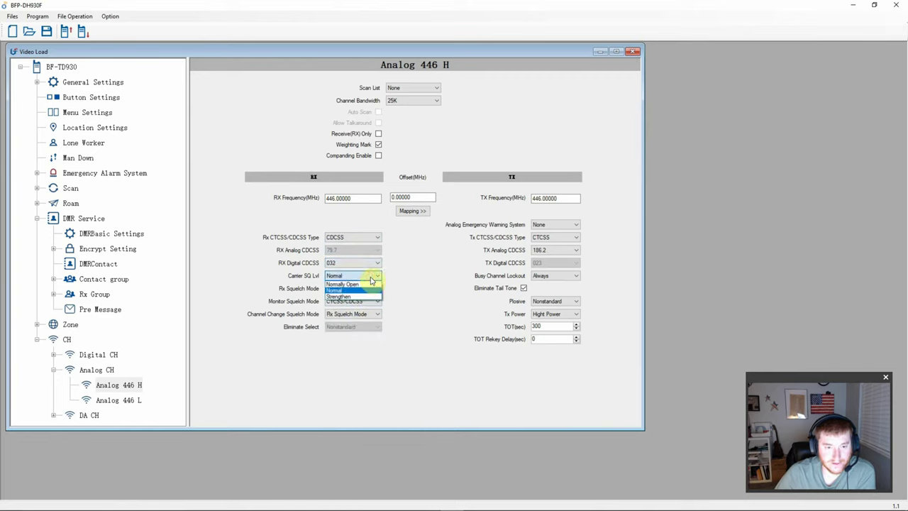
{"action": "left_click", "coordinate": [371, 278]}
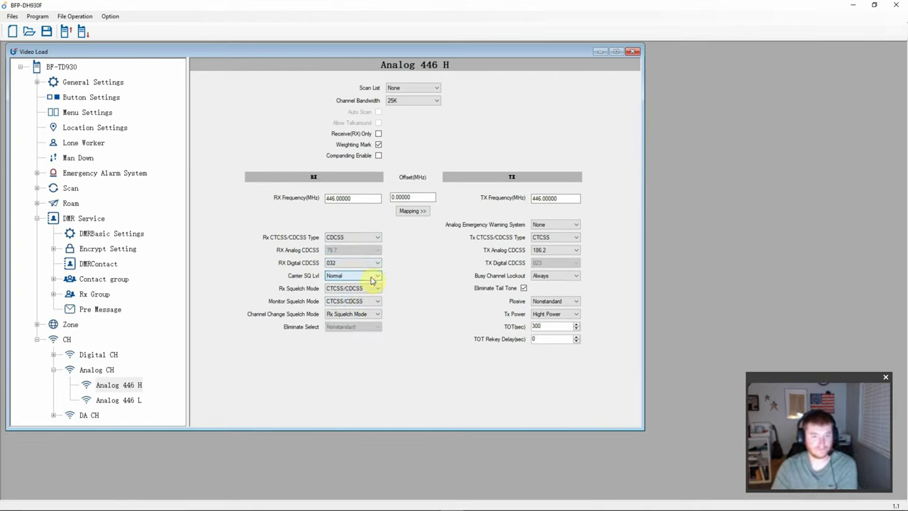
{"action": "left_click", "coordinate": [377, 289]}
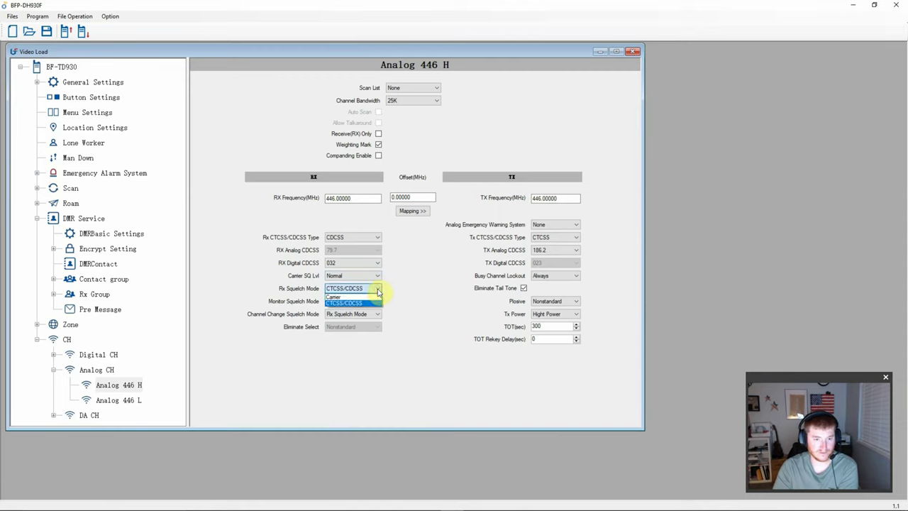
{"action": "left_click", "coordinate": [378, 290]}
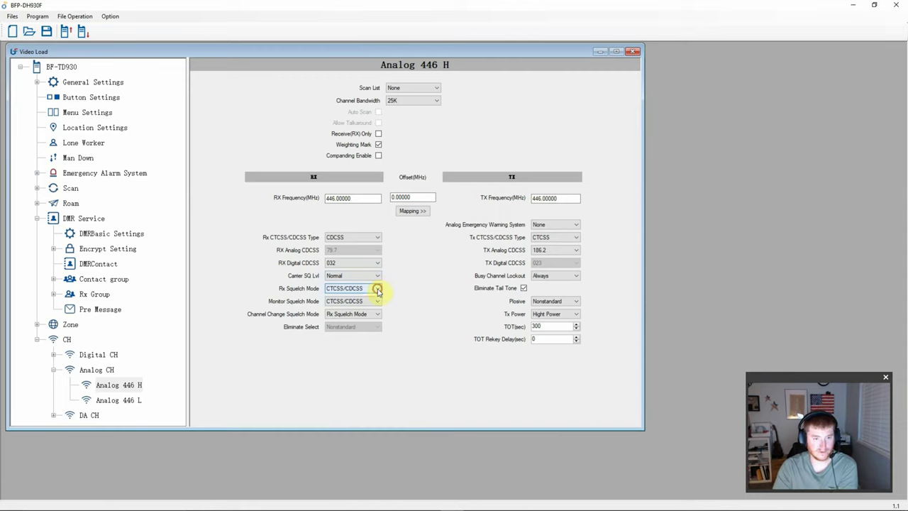
Step: Try Carrier as the Monitor Squelch Mode, restore CTCSS/CDCSS and review the available choices
{"action": "left_click", "coordinate": [377, 302]}
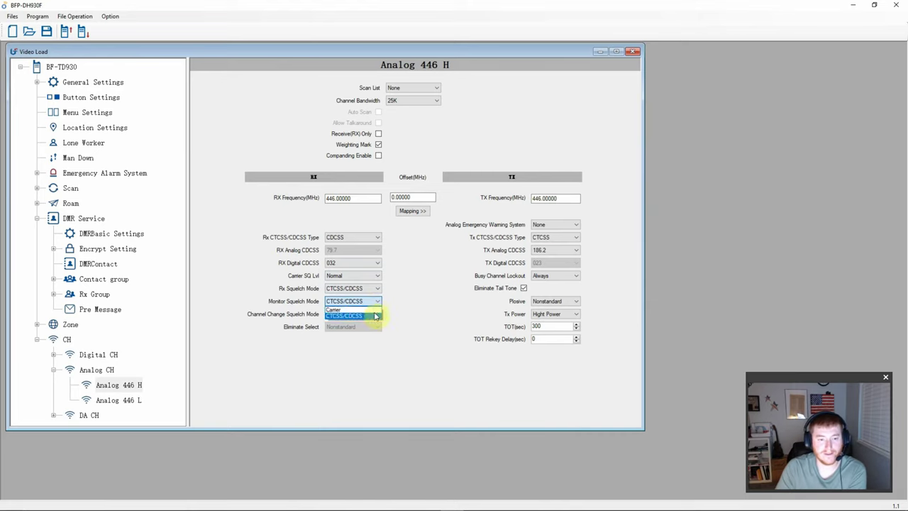
{"action": "left_click", "coordinate": [353, 310]}
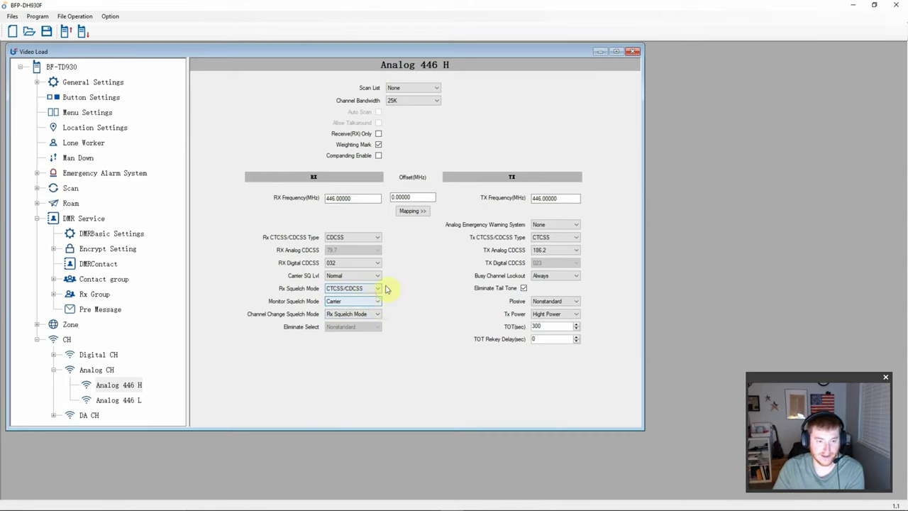
{"action": "left_click", "coordinate": [366, 302]}
{"action": "left_click", "coordinate": [362, 316]}
{"action": "left_click", "coordinate": [375, 304]}
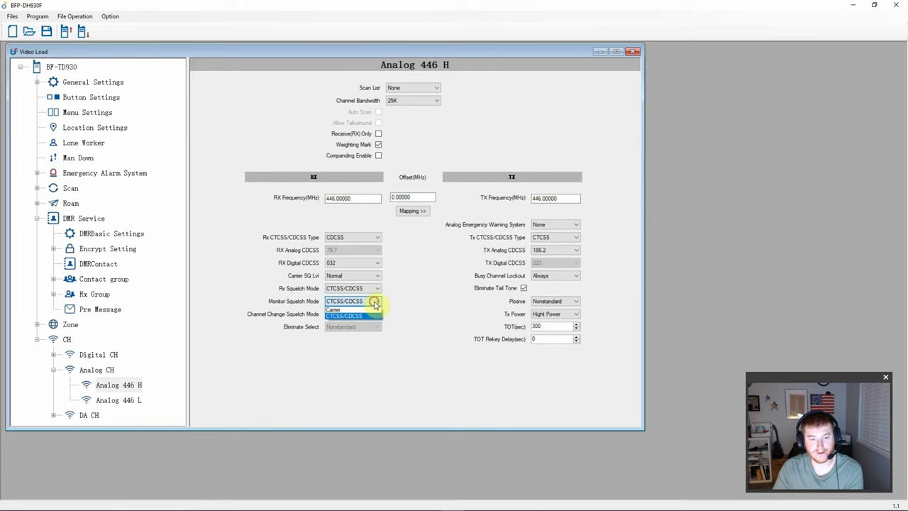
{"action": "left_click", "coordinate": [422, 306]}
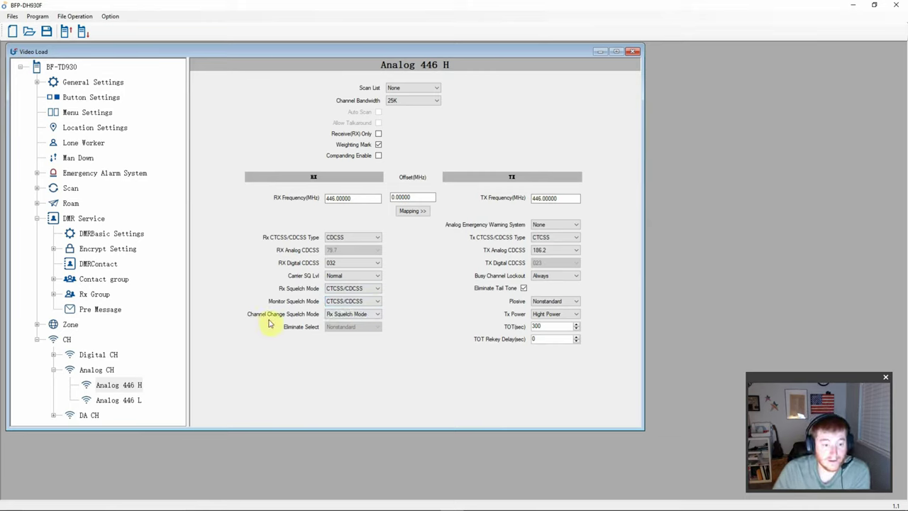
Step: Examine the choices for Channel Change Squelch Mode, Analog Emergency Warning System and Busy Channel Lockout
{"action": "left_click", "coordinate": [378, 316]}
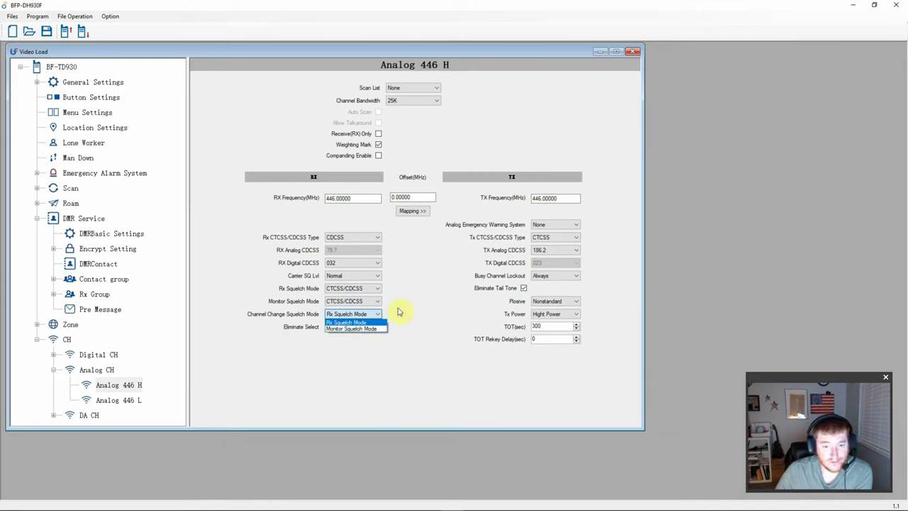
{"action": "left_click", "coordinate": [400, 318]}
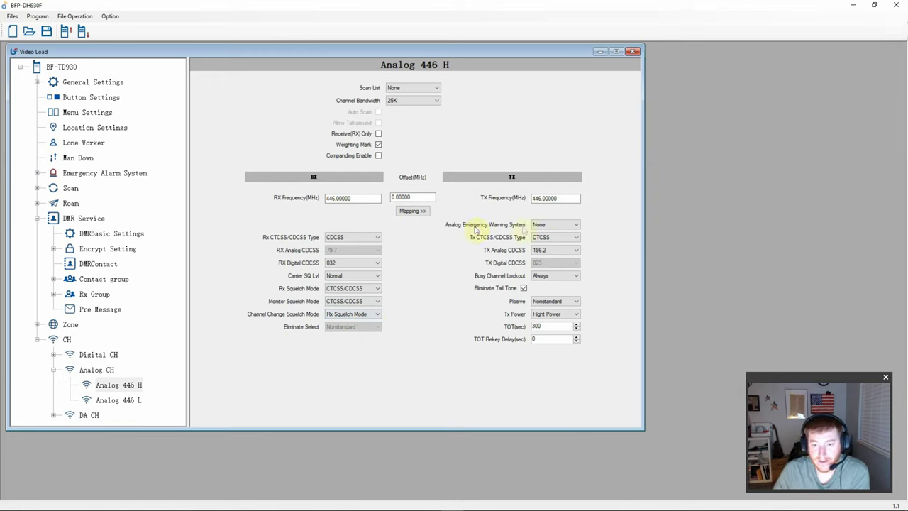
{"action": "left_click", "coordinate": [554, 224]}
{"action": "left_click", "coordinate": [565, 224]}
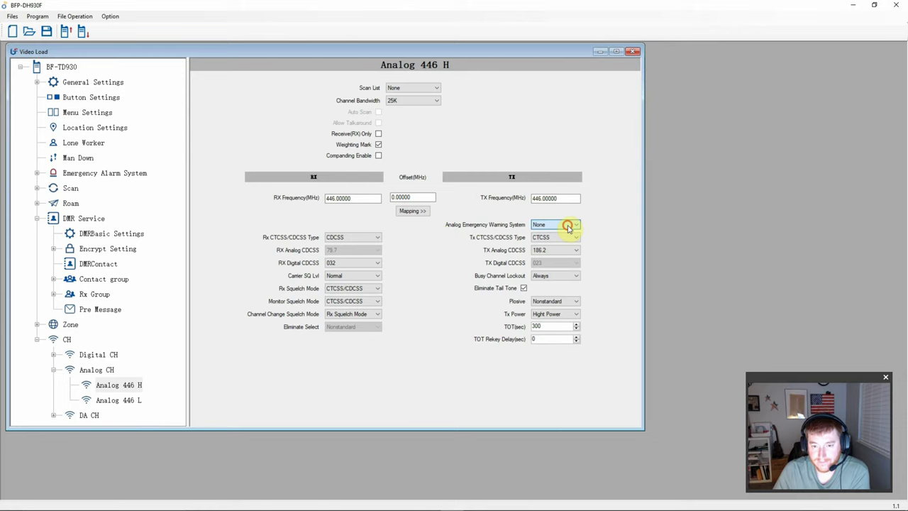
{"action": "left_click", "coordinate": [575, 276]}
{"action": "left_click", "coordinate": [574, 281]}
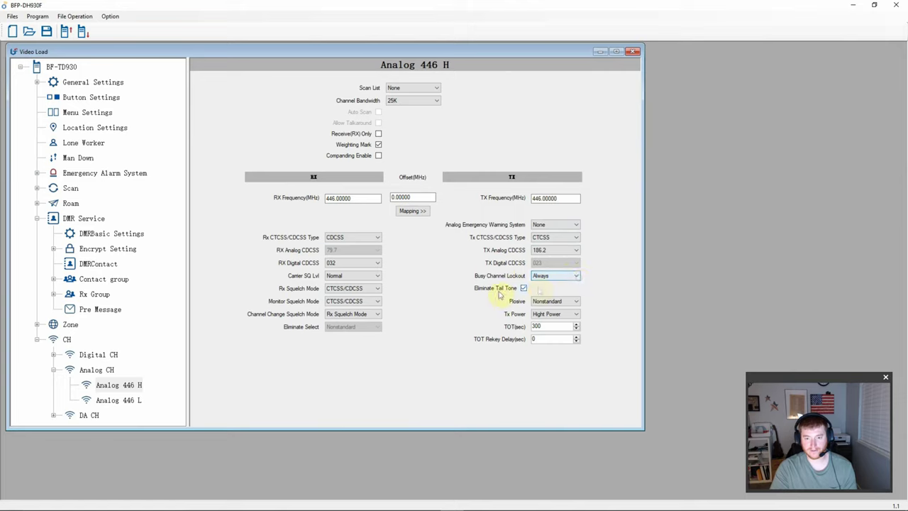
Step: Toggle Eliminate Tail Tone off and back on, and check the Plosive and Tx Power choices
{"action": "left_click", "coordinate": [524, 289]}
{"action": "left_click", "coordinate": [523, 289]}
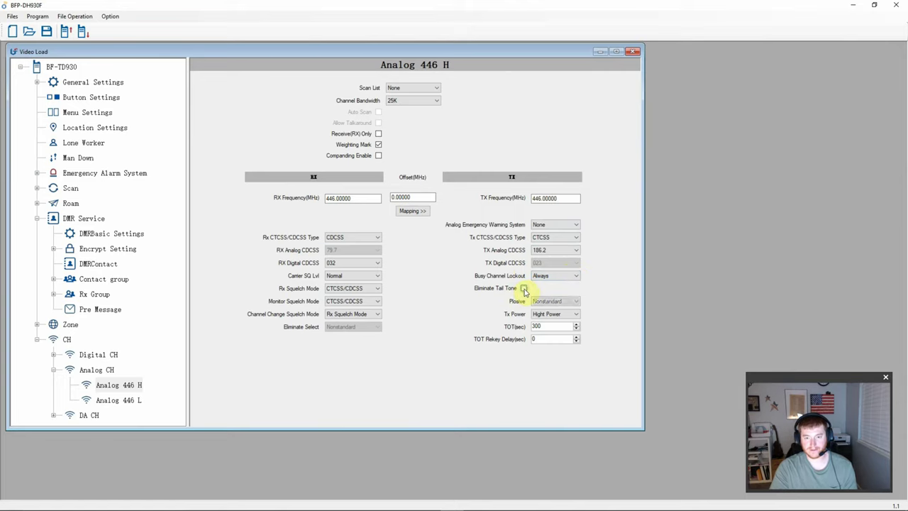
{"action": "left_click", "coordinate": [576, 301]}
{"action": "left_click", "coordinate": [576, 303]}
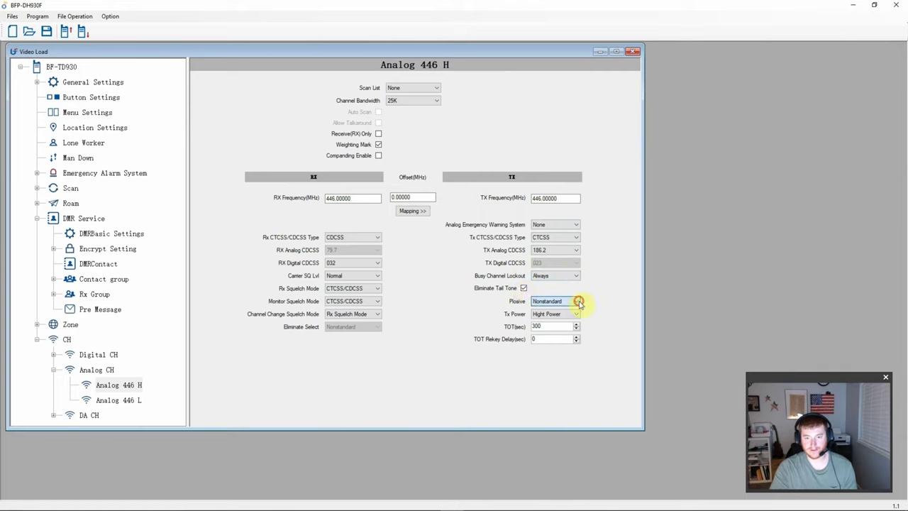
{"action": "left_click", "coordinate": [565, 314]}
{"action": "left_click", "coordinate": [568, 320]}
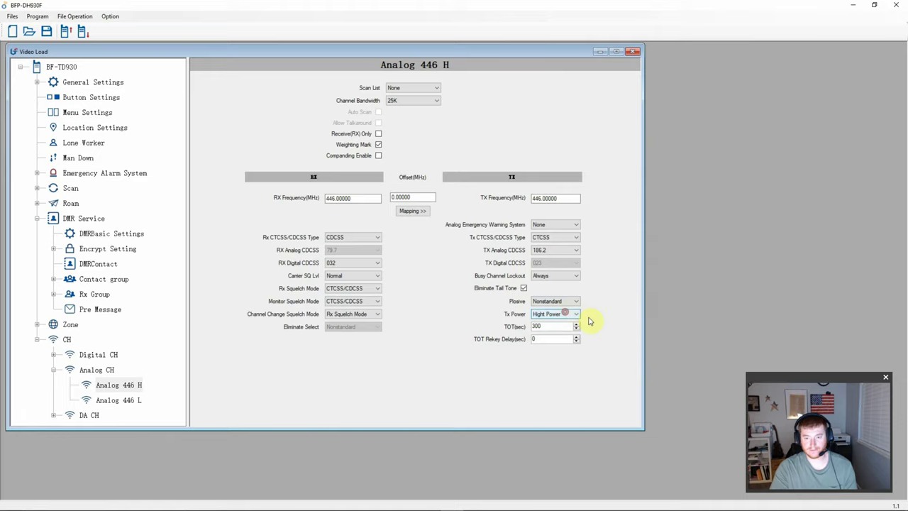
Step: Collapse Analog CH, open the DA 446 H channel under DA CH and examine its Duplex Mode choices
{"action": "left_click", "coordinate": [53, 370]}
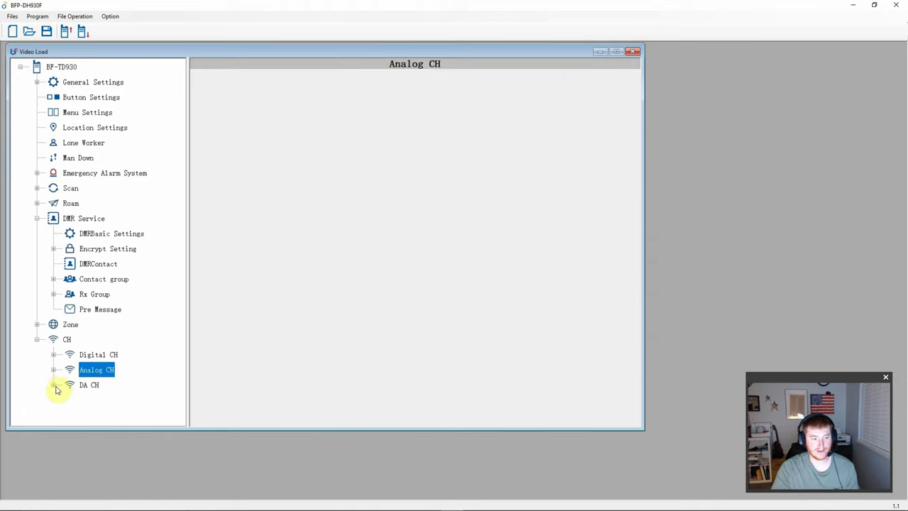
{"action": "left_click", "coordinate": [54, 384]}
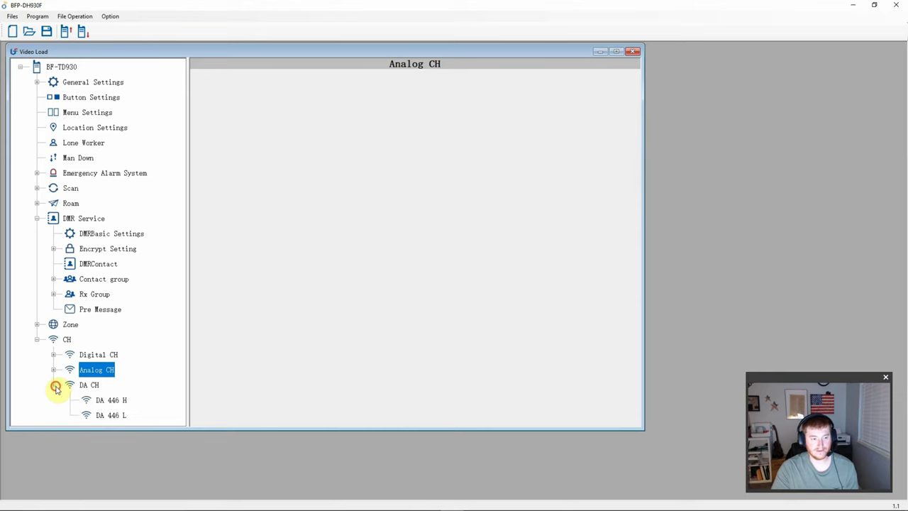
{"action": "left_click", "coordinate": [110, 401]}
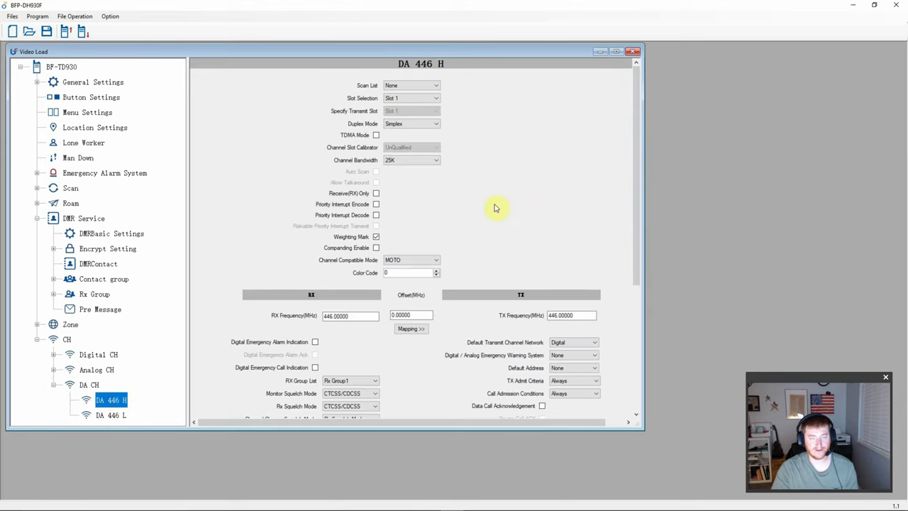
{"action": "scroll", "coordinate": [609, 315], "scroll_direction": "down", "scroll_amount": 1}
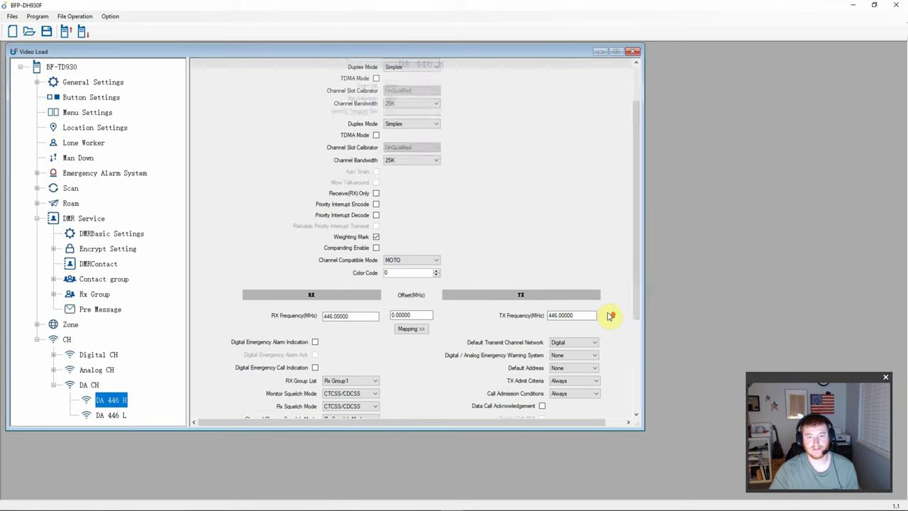
{"action": "scroll", "coordinate": [608, 315], "scroll_direction": "up", "scroll_amount": 1}
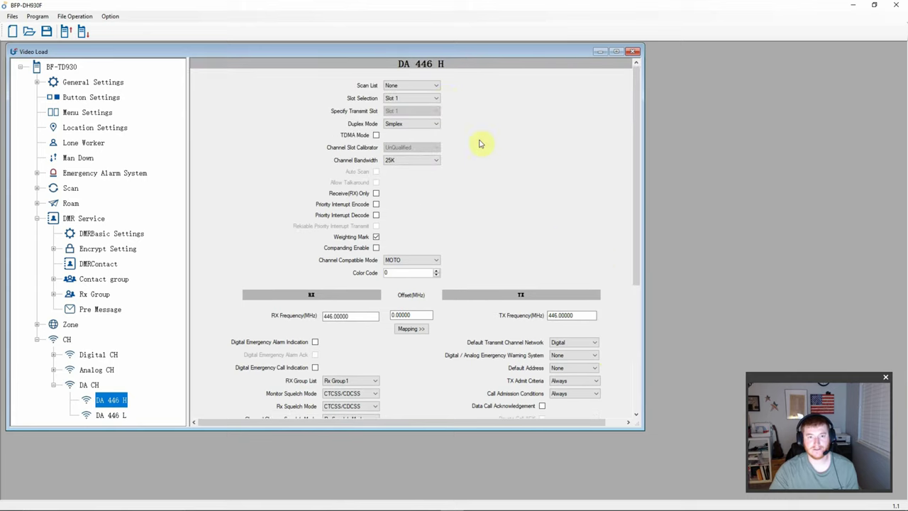
{"action": "left_click", "coordinate": [434, 124]}
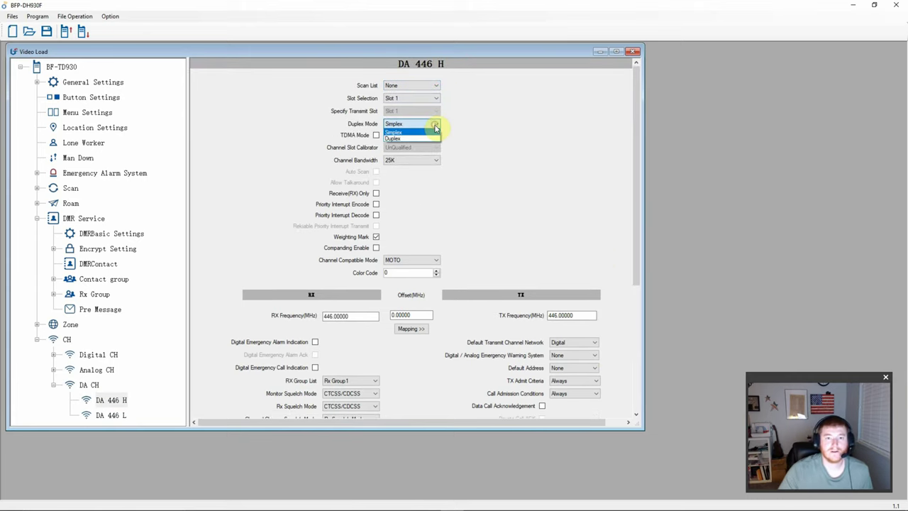
{"action": "left_click", "coordinate": [434, 126]}
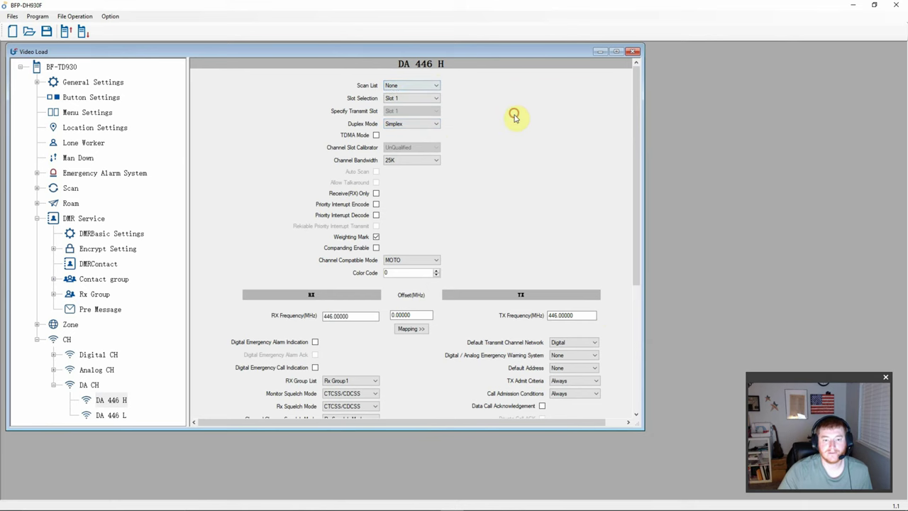
Step: Examine the DA 446 H channel's general, RX, TX and Encrypt settings from beginning to end
{"action": "scroll", "coordinate": [521, 213], "scroll_direction": "down", "scroll_amount": 3}
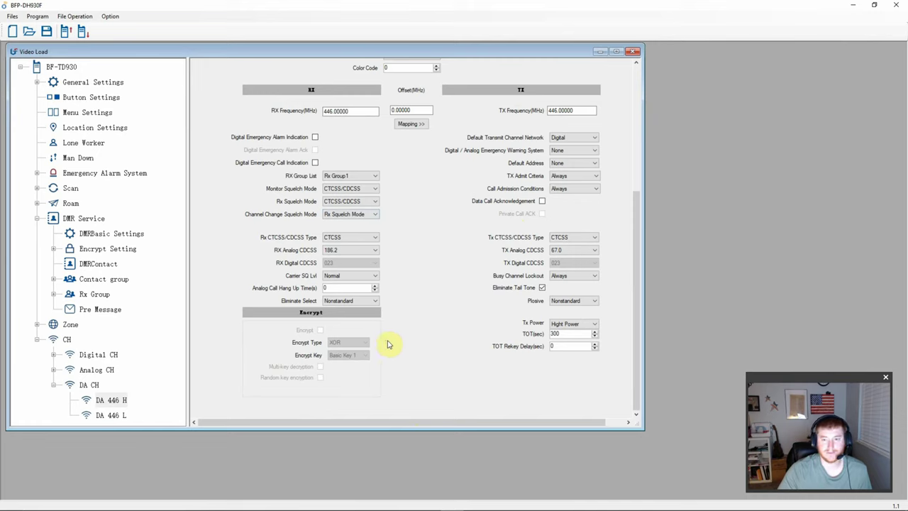
{"action": "scroll", "coordinate": [390, 345], "scroll_direction": "up", "scroll_amount": 2}
{"action": "scroll", "coordinate": [395, 316], "scroll_direction": "up", "scroll_amount": 3}
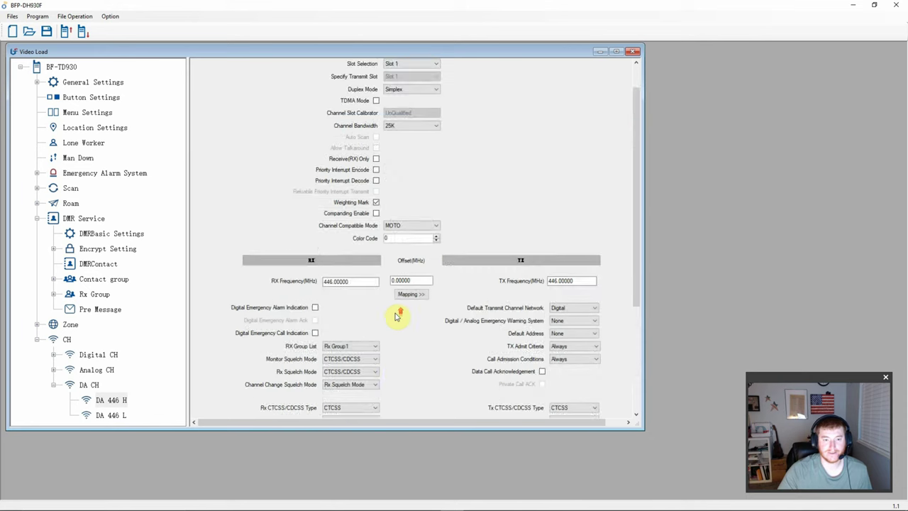
{"action": "scroll", "coordinate": [405, 146], "scroll_direction": "up", "scroll_amount": 1}
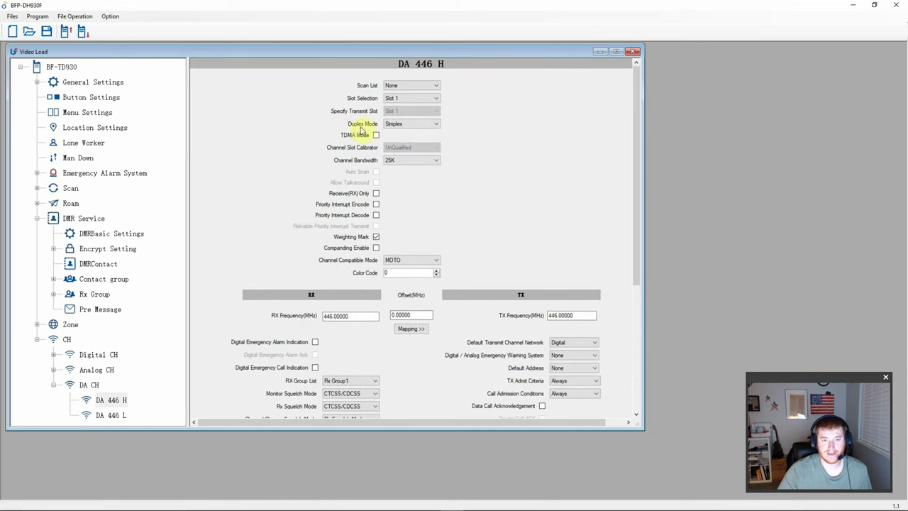
{"action": "scroll", "coordinate": [375, 298], "scroll_direction": "down", "scroll_amount": 3}
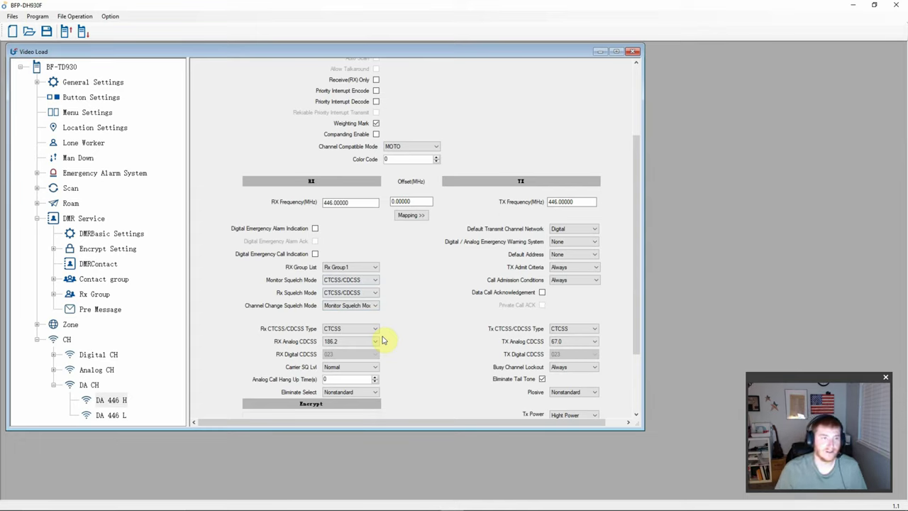
{"action": "scroll", "coordinate": [440, 353], "scroll_direction": "down", "scroll_amount": 3}
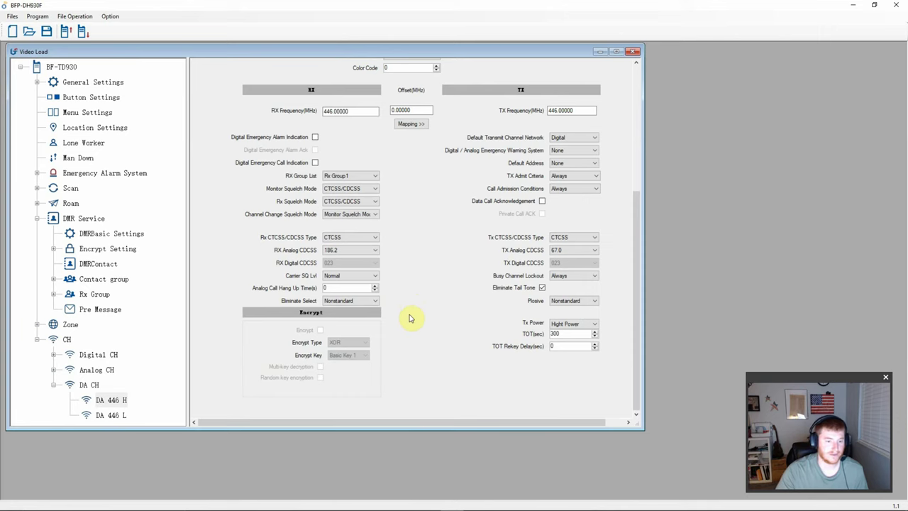
{"action": "scroll", "coordinate": [412, 327], "scroll_direction": "up", "scroll_amount": 5}
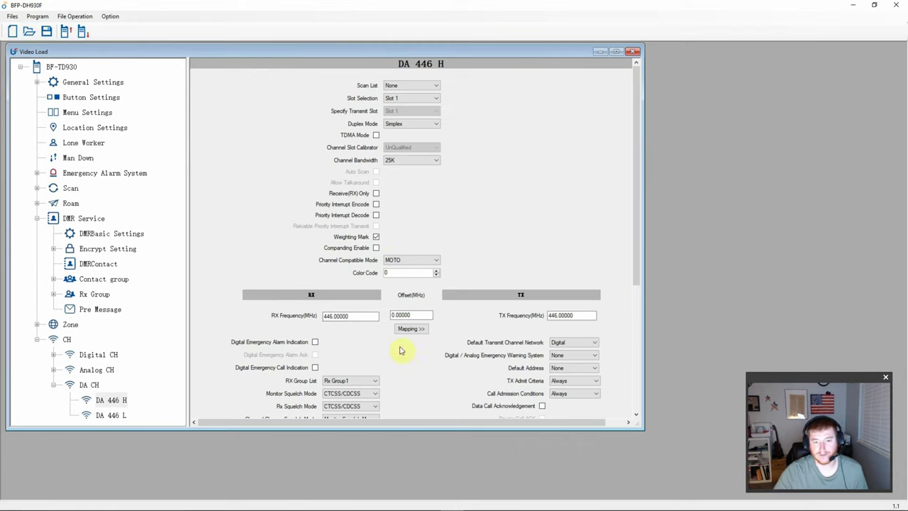
{"action": "scroll", "coordinate": [255, 234], "scroll_direction": "down", "scroll_amount": 6}
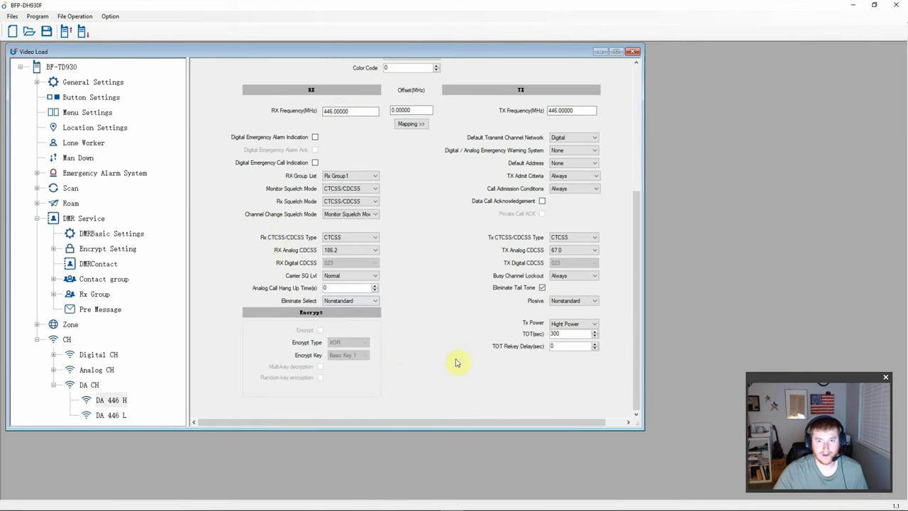
{"action": "scroll", "coordinate": [456, 365], "scroll_direction": "up", "scroll_amount": 6}
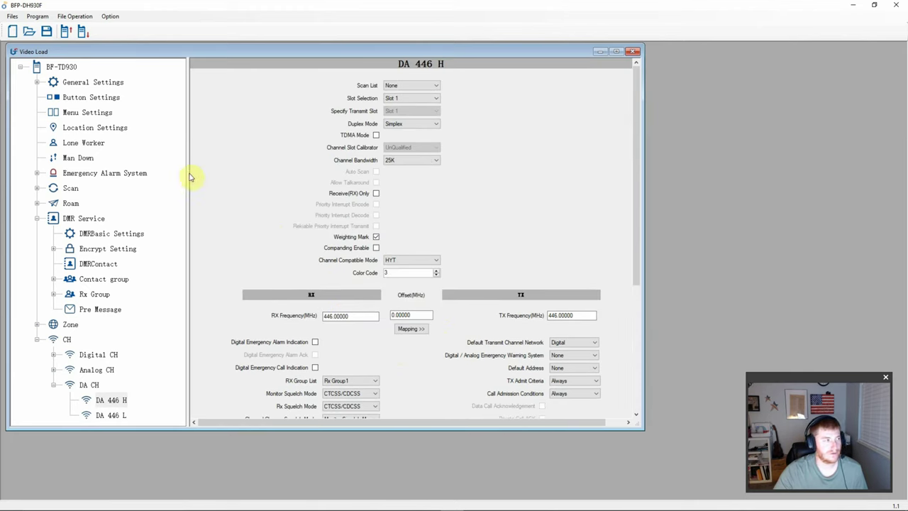